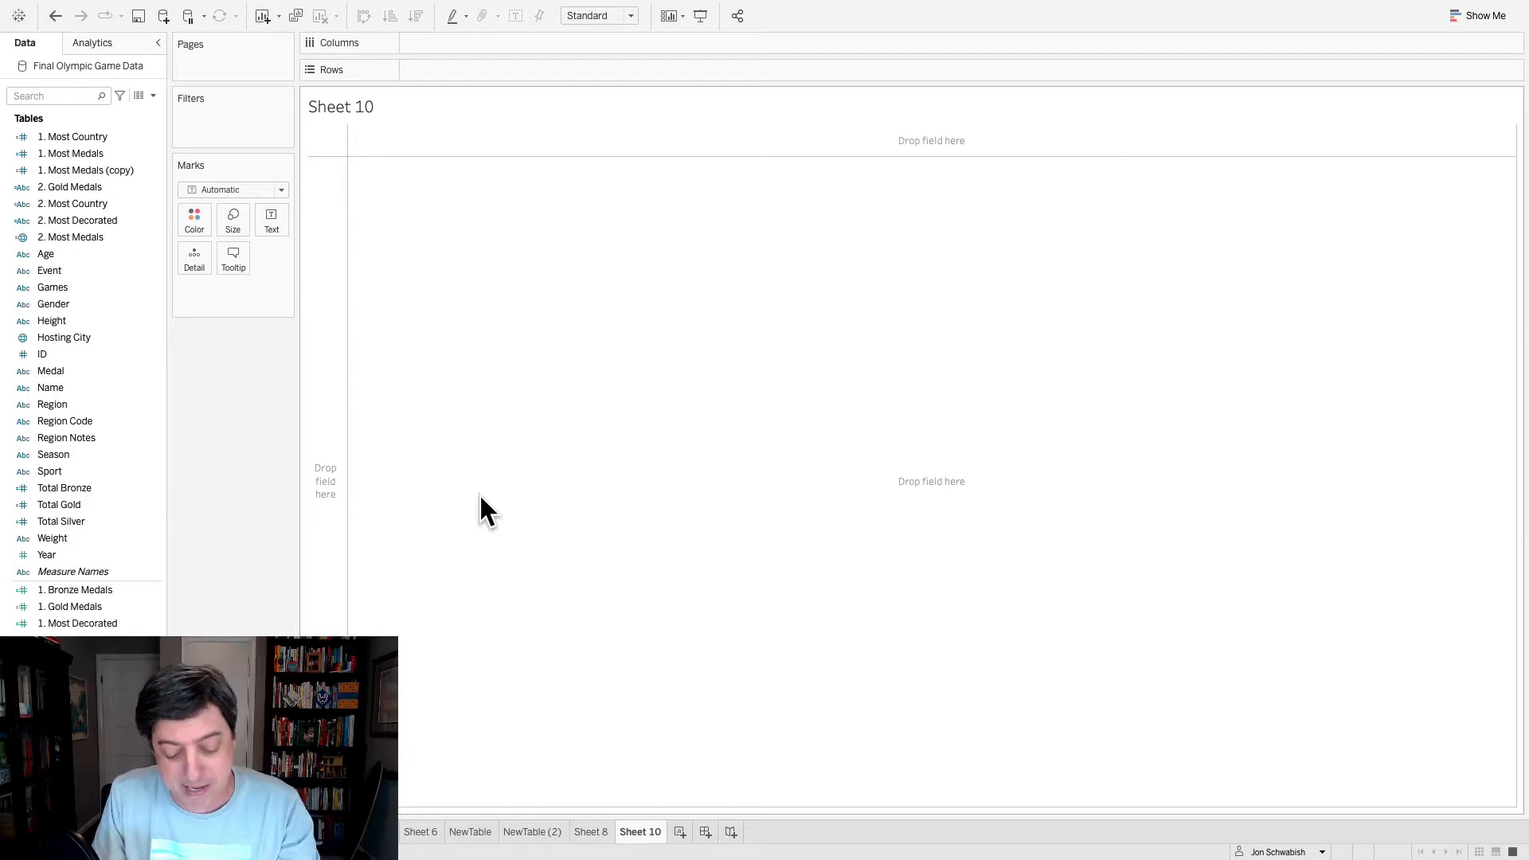
- Switch to the SampleTable workbook in Excel and examine the sample table's medal counts, Most Decorated Athlete names and medal dots
key(ctrl+Left)
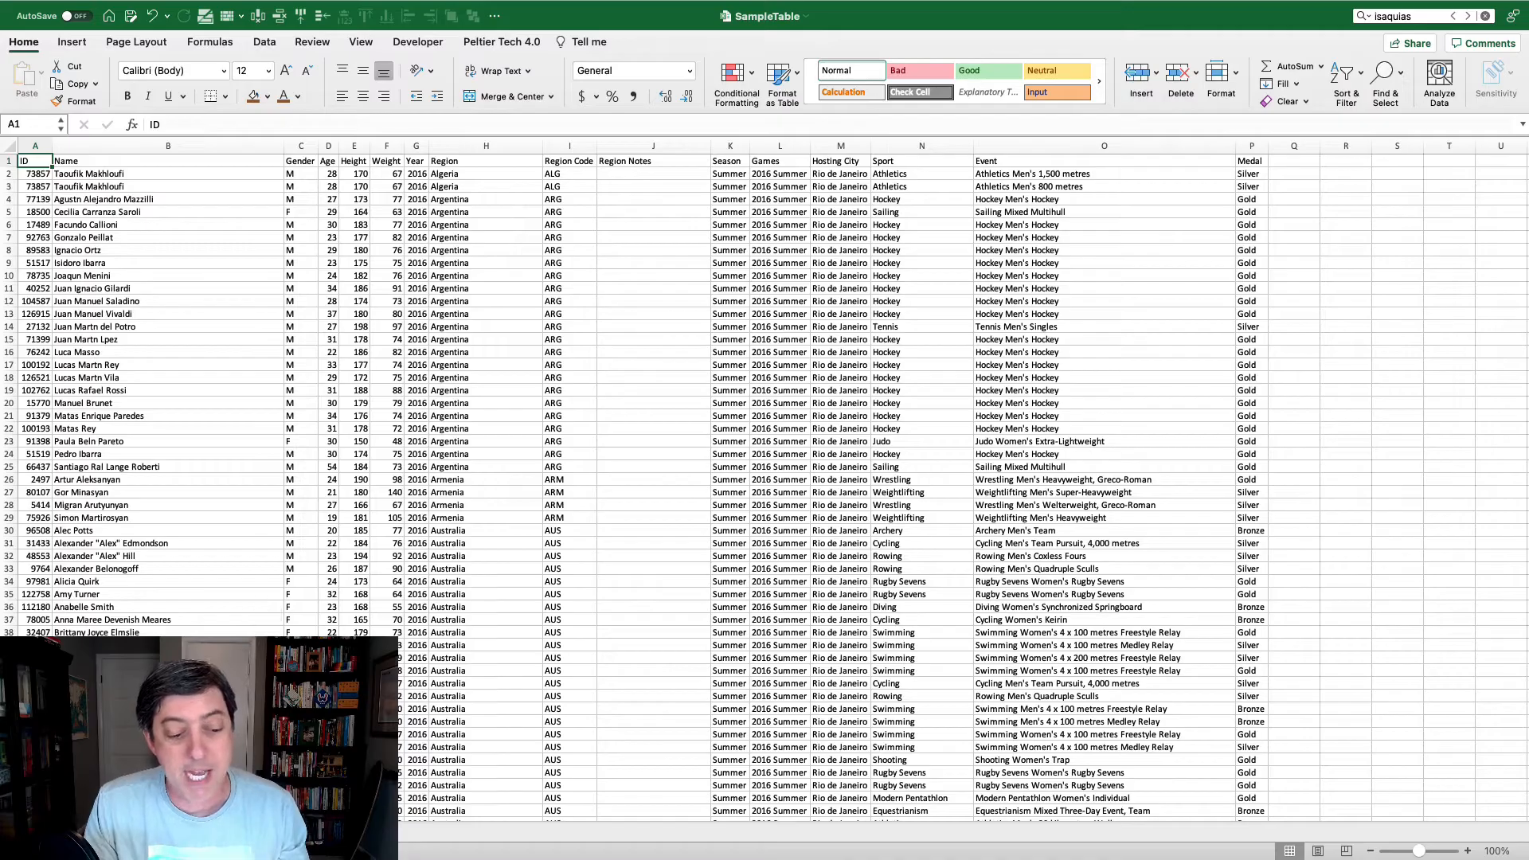
click(91, 833)
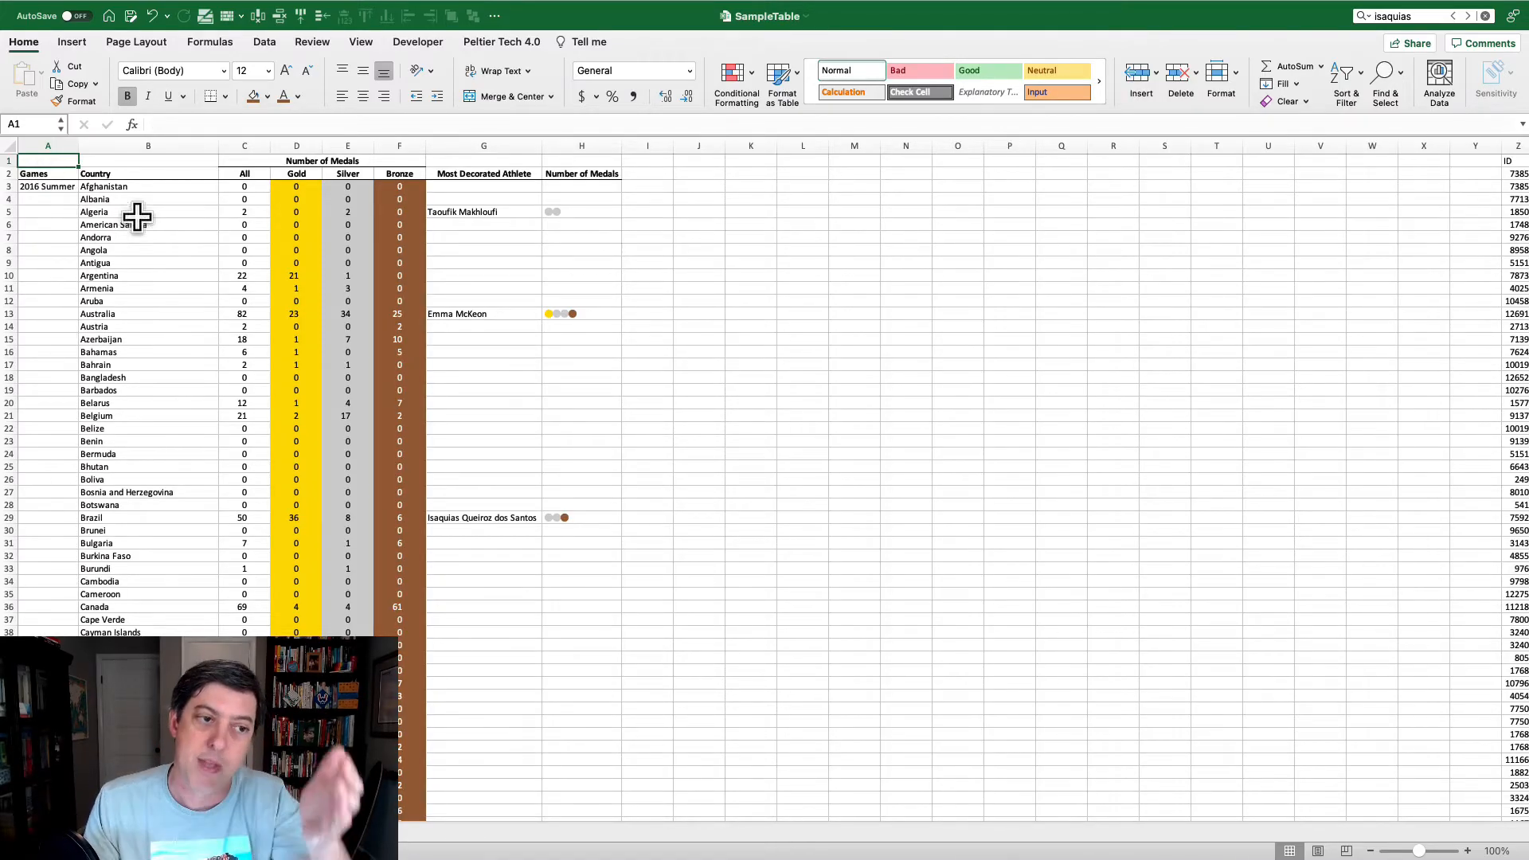
click(256, 146)
drag(256, 145, 403, 147)
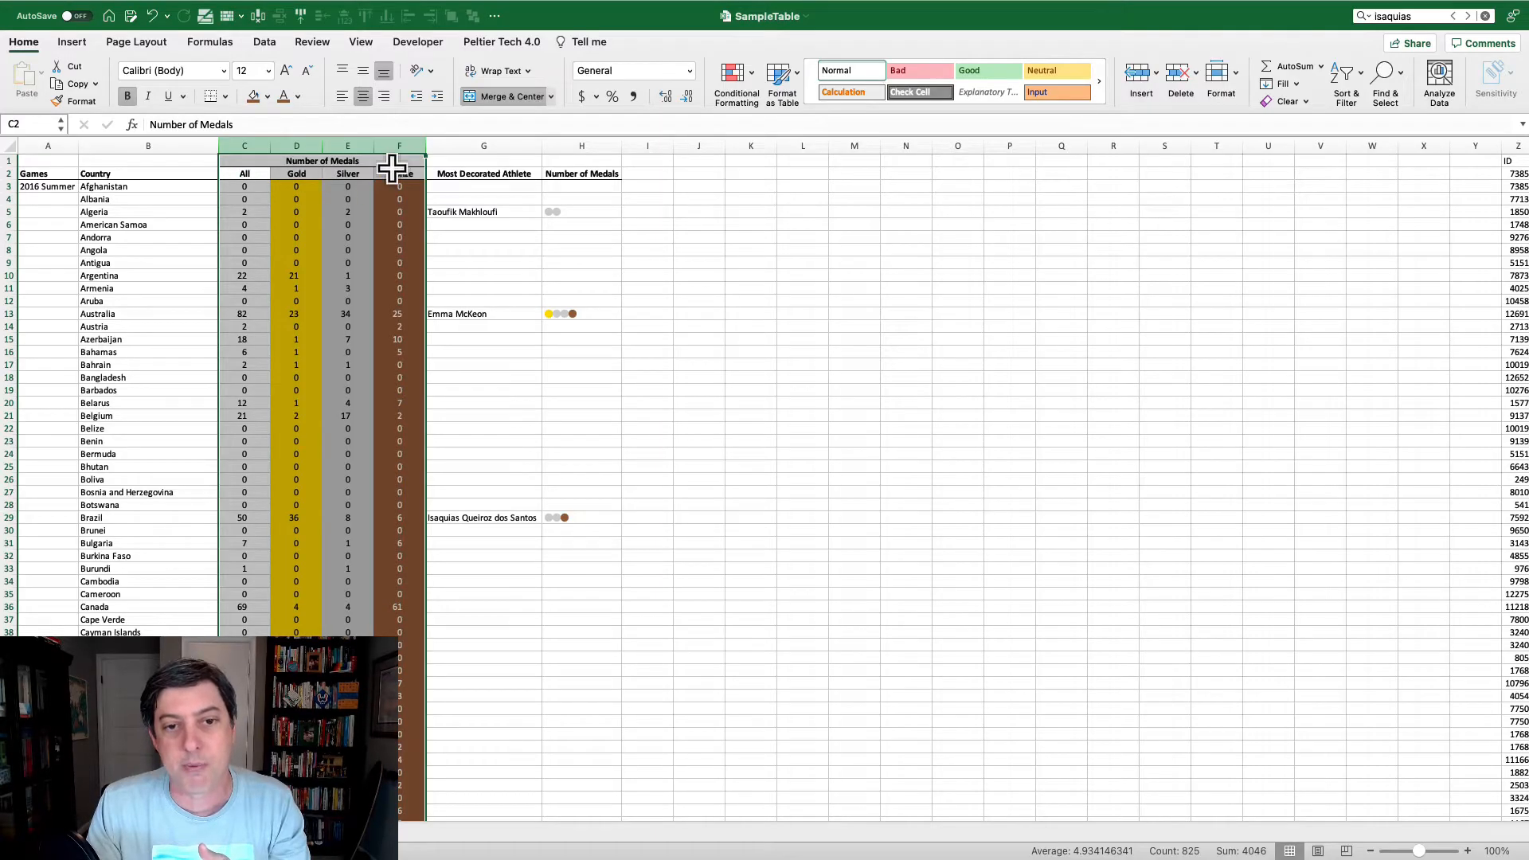
click(625, 212)
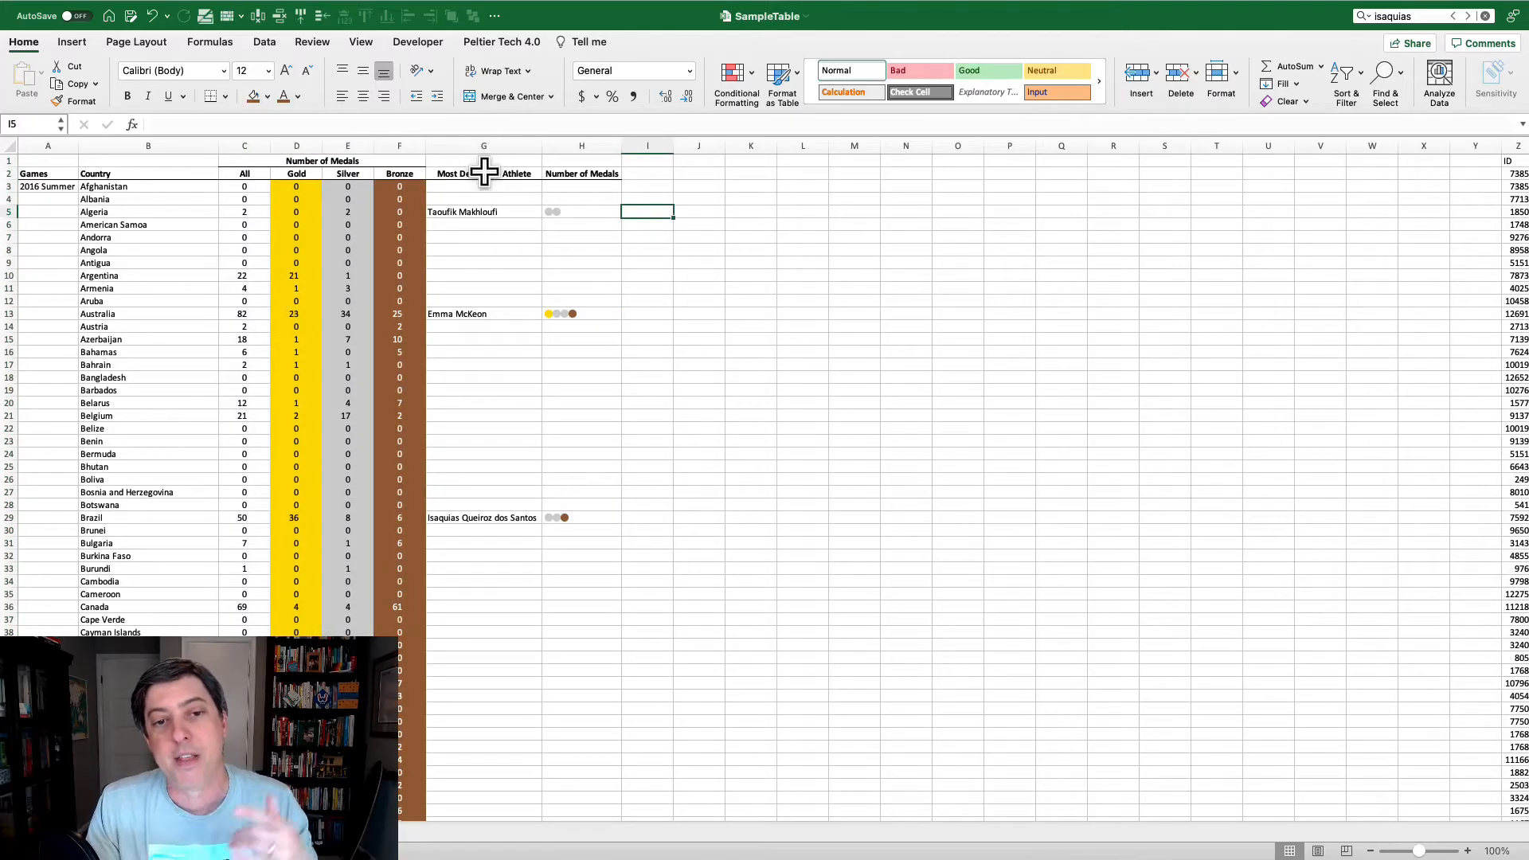
click(489, 212)
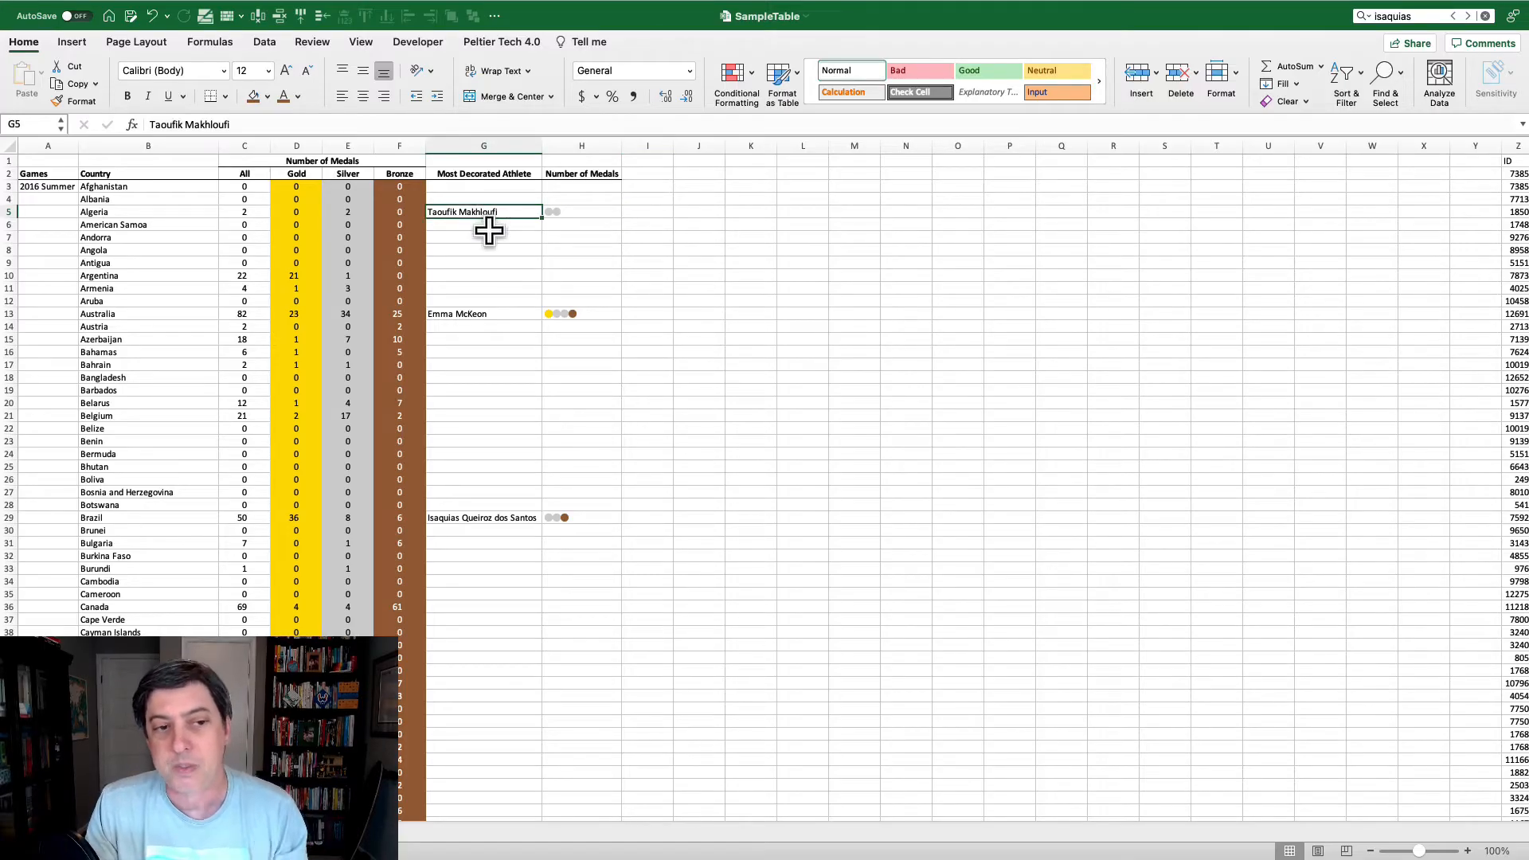
click(581, 211)
click(746, 248)
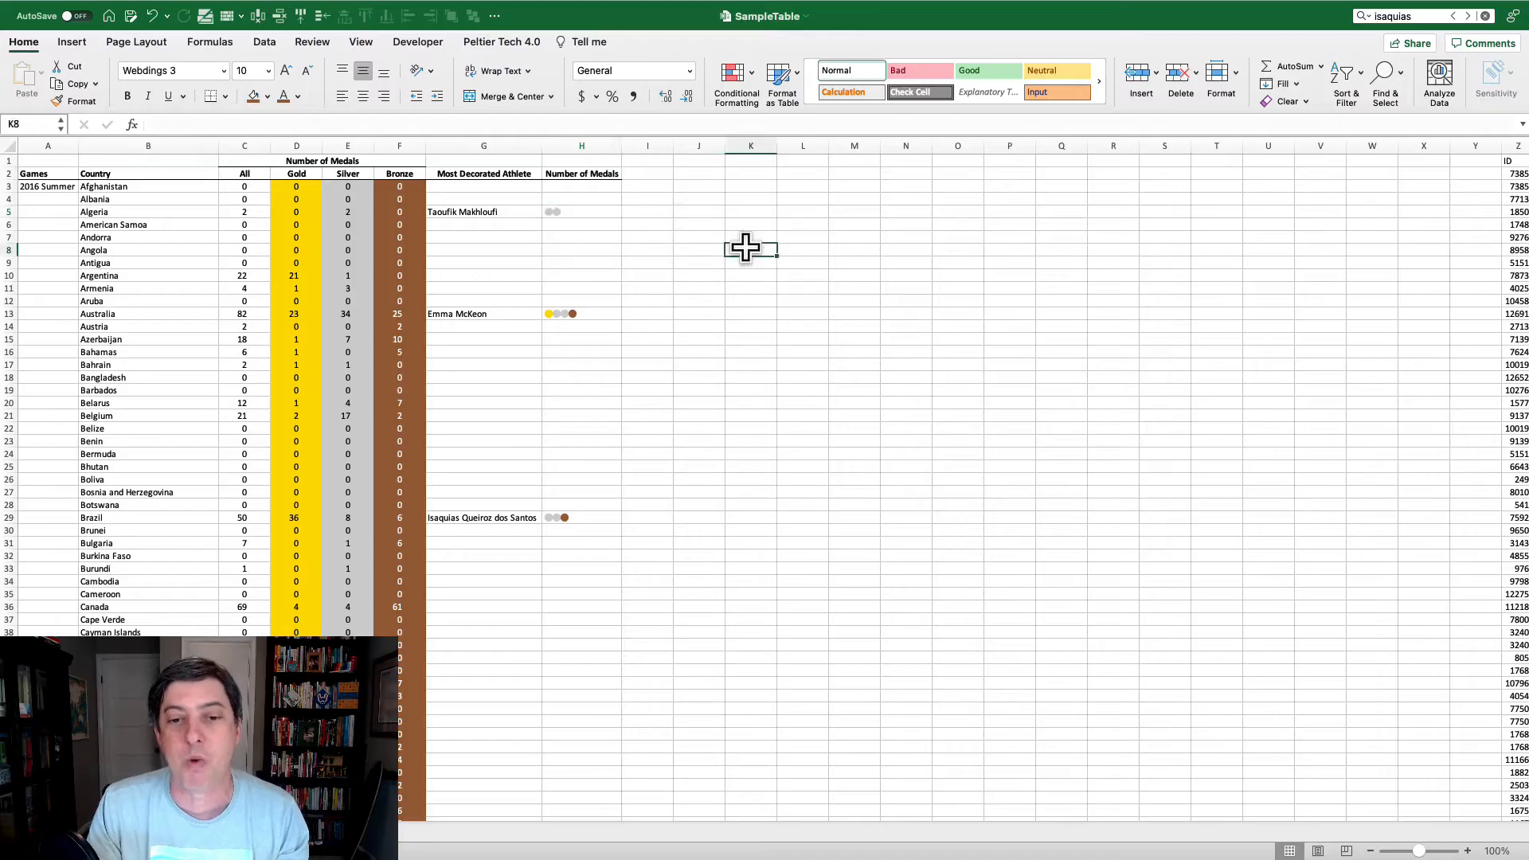
click(586, 314)
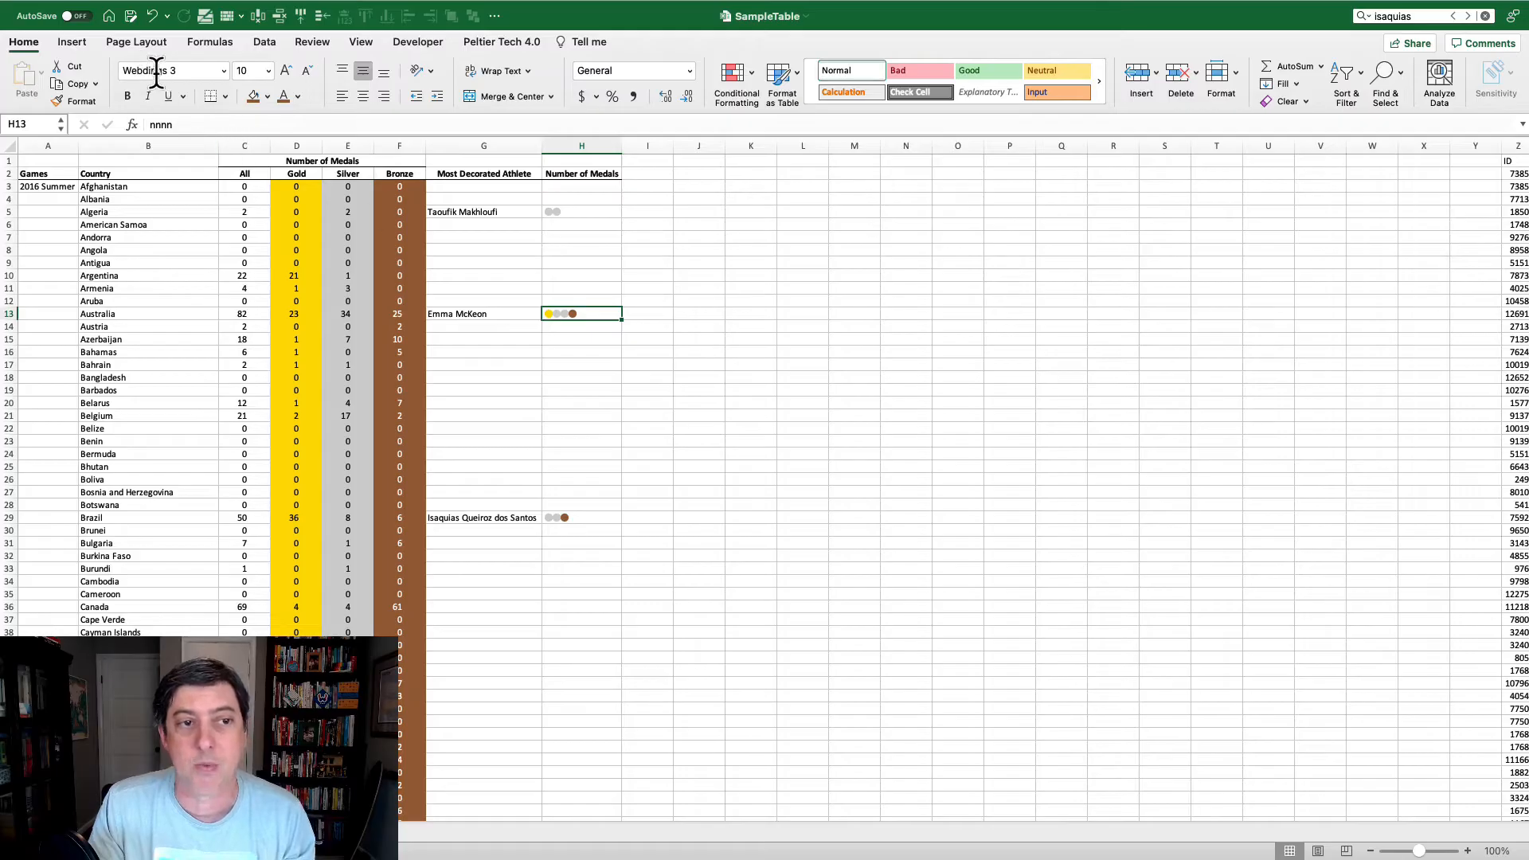
click(664, 352)
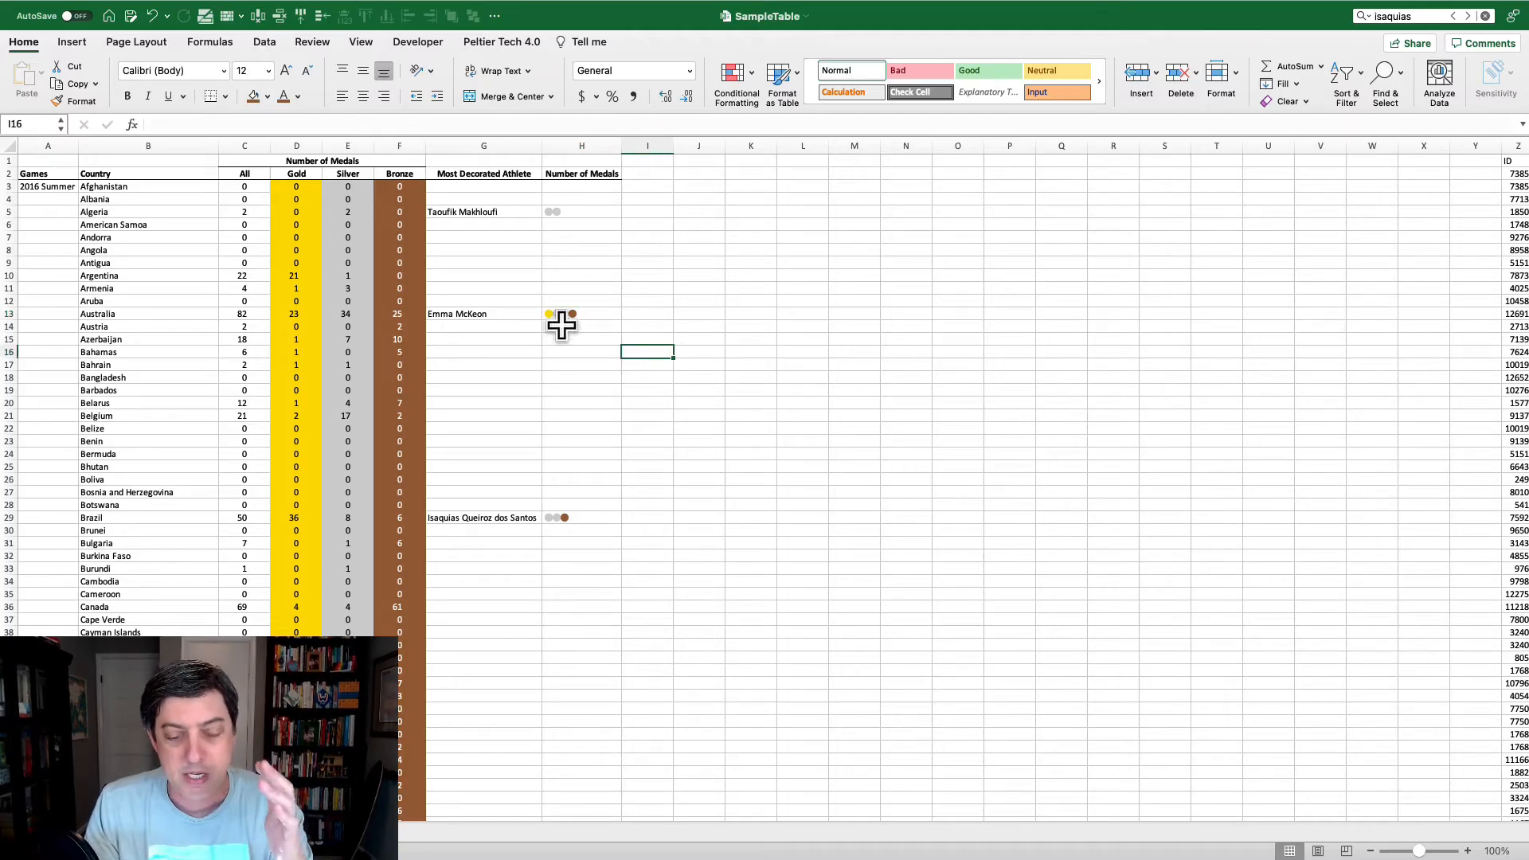
- Examine Argentina's athletes and their counts in the pivot table, and review the Games through Bronze columns of the sample table
click(303, 832)
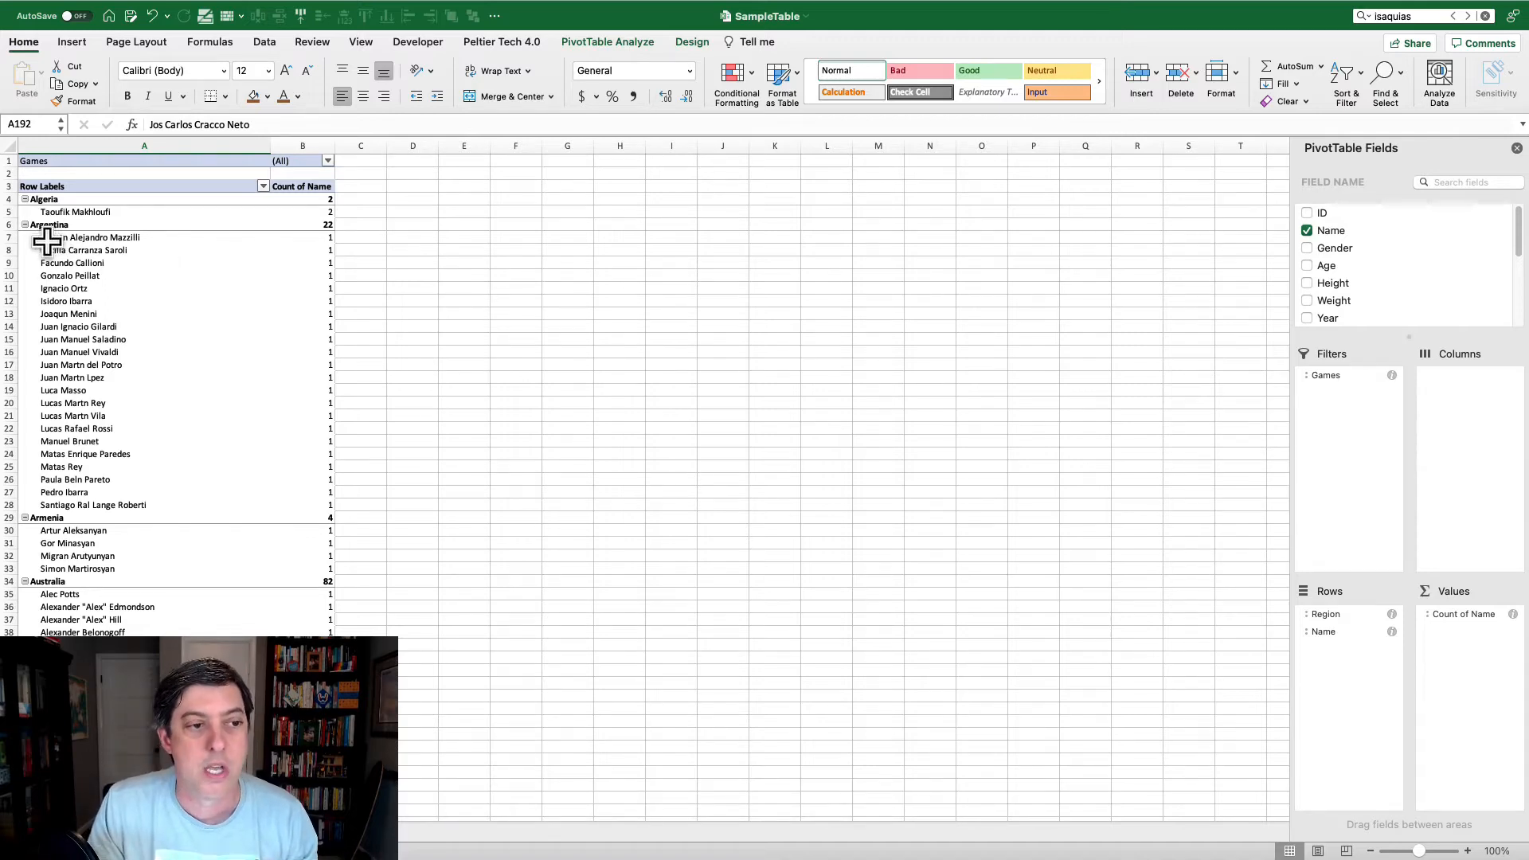
drag(44, 237, 322, 504)
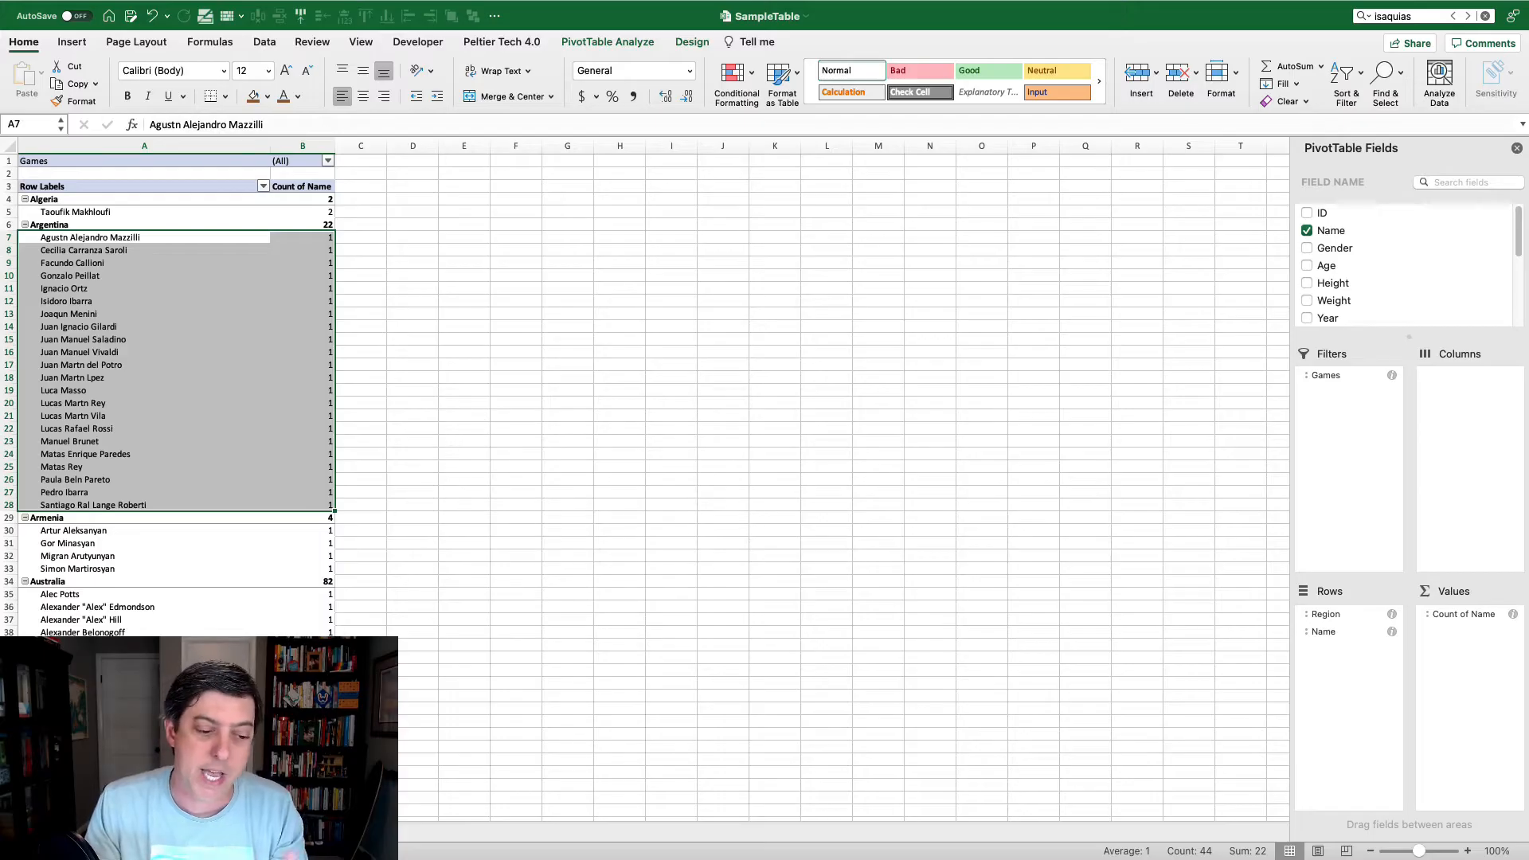
click(223, 833)
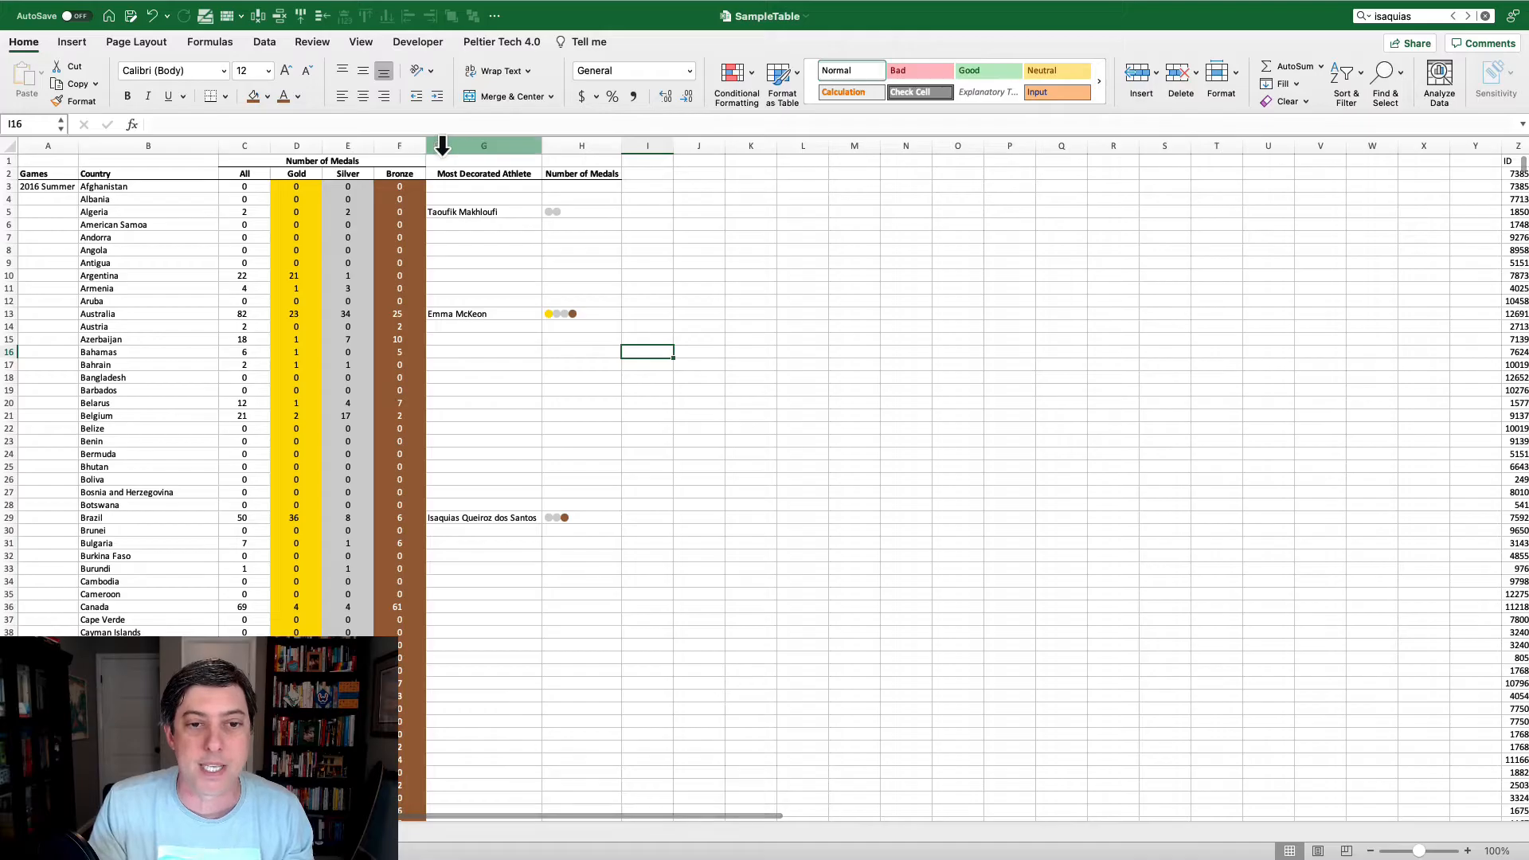
drag(405, 145, 48, 151)
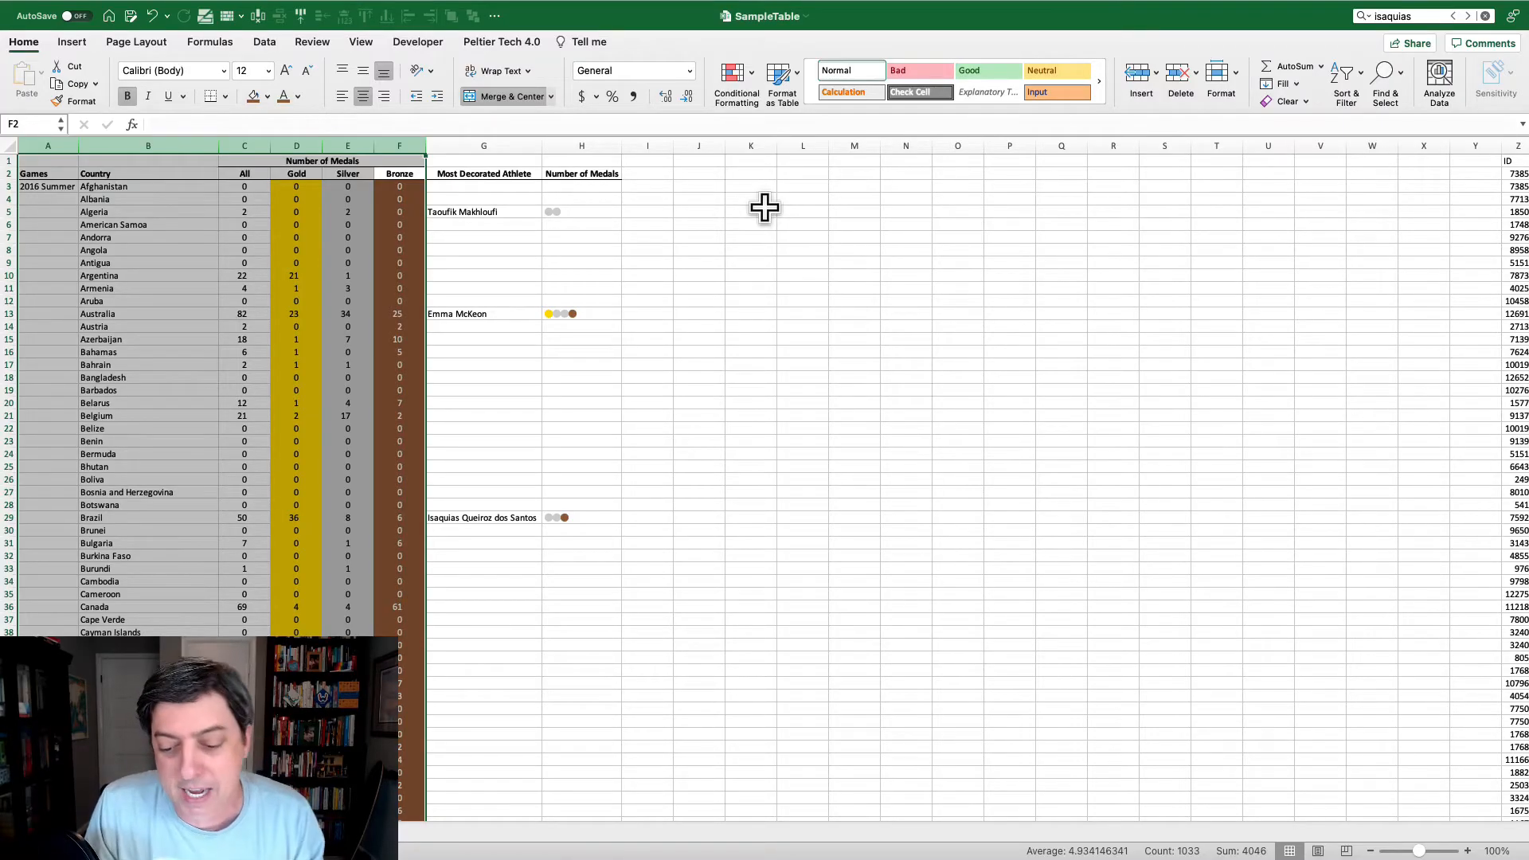
click(760, 253)
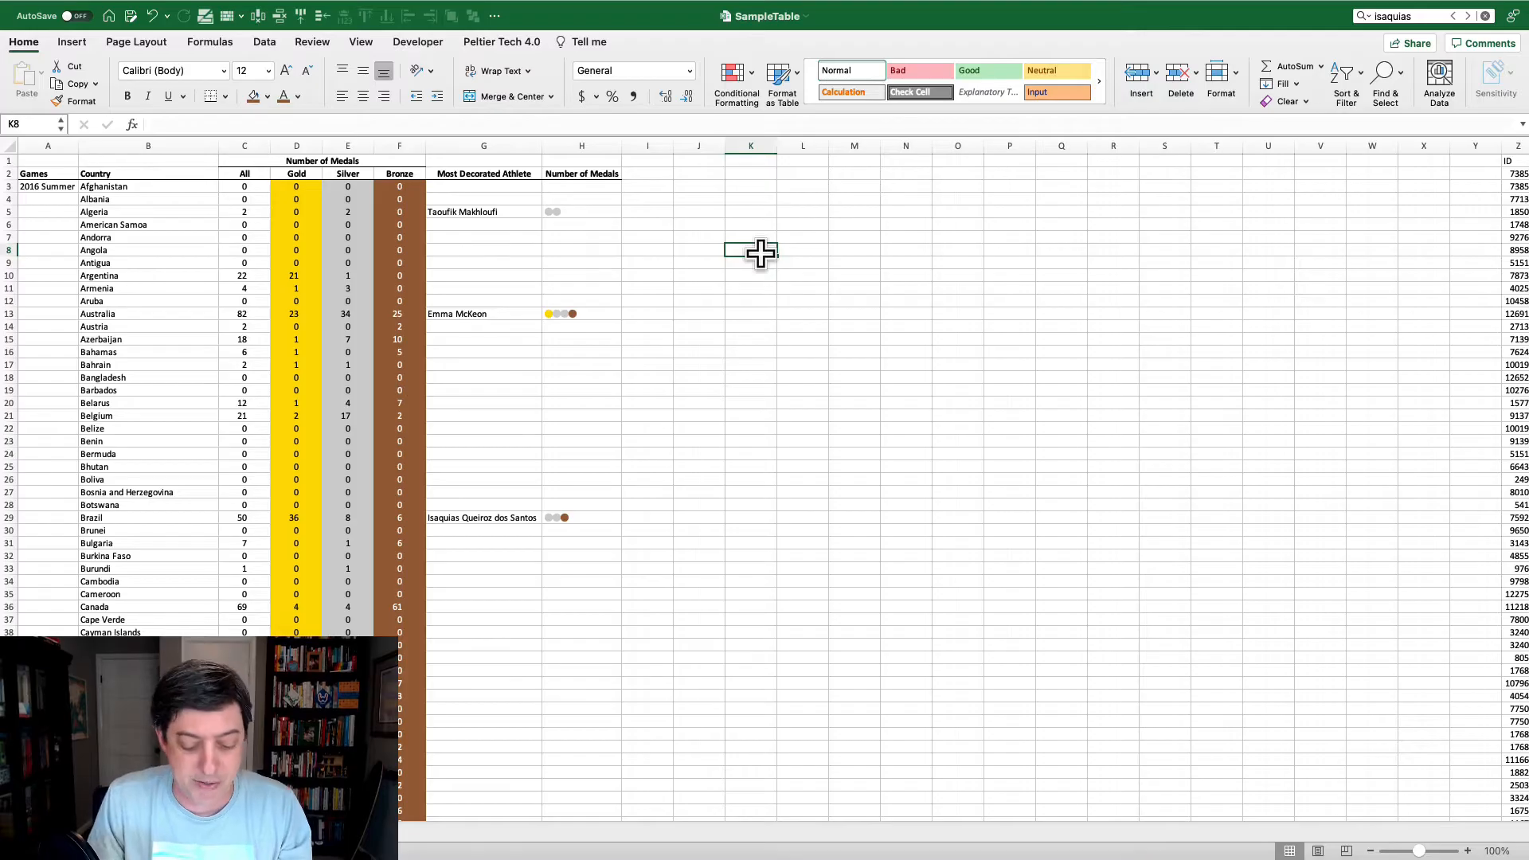
- Switch to Tableau and review the formula of the 1. Gold Medals calculated field
key(ctrl+Right)
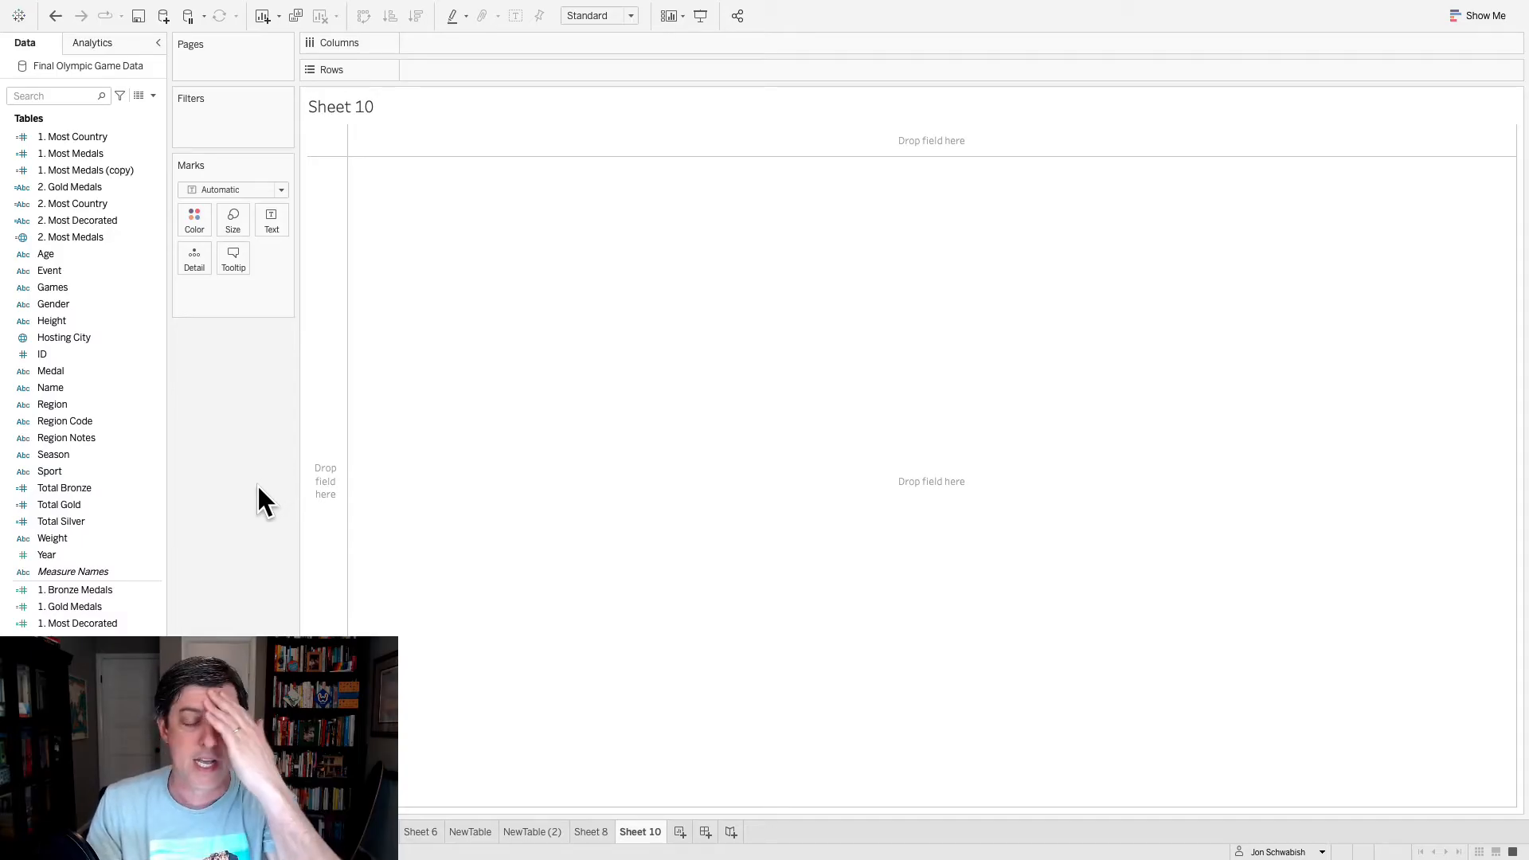
click(94, 607)
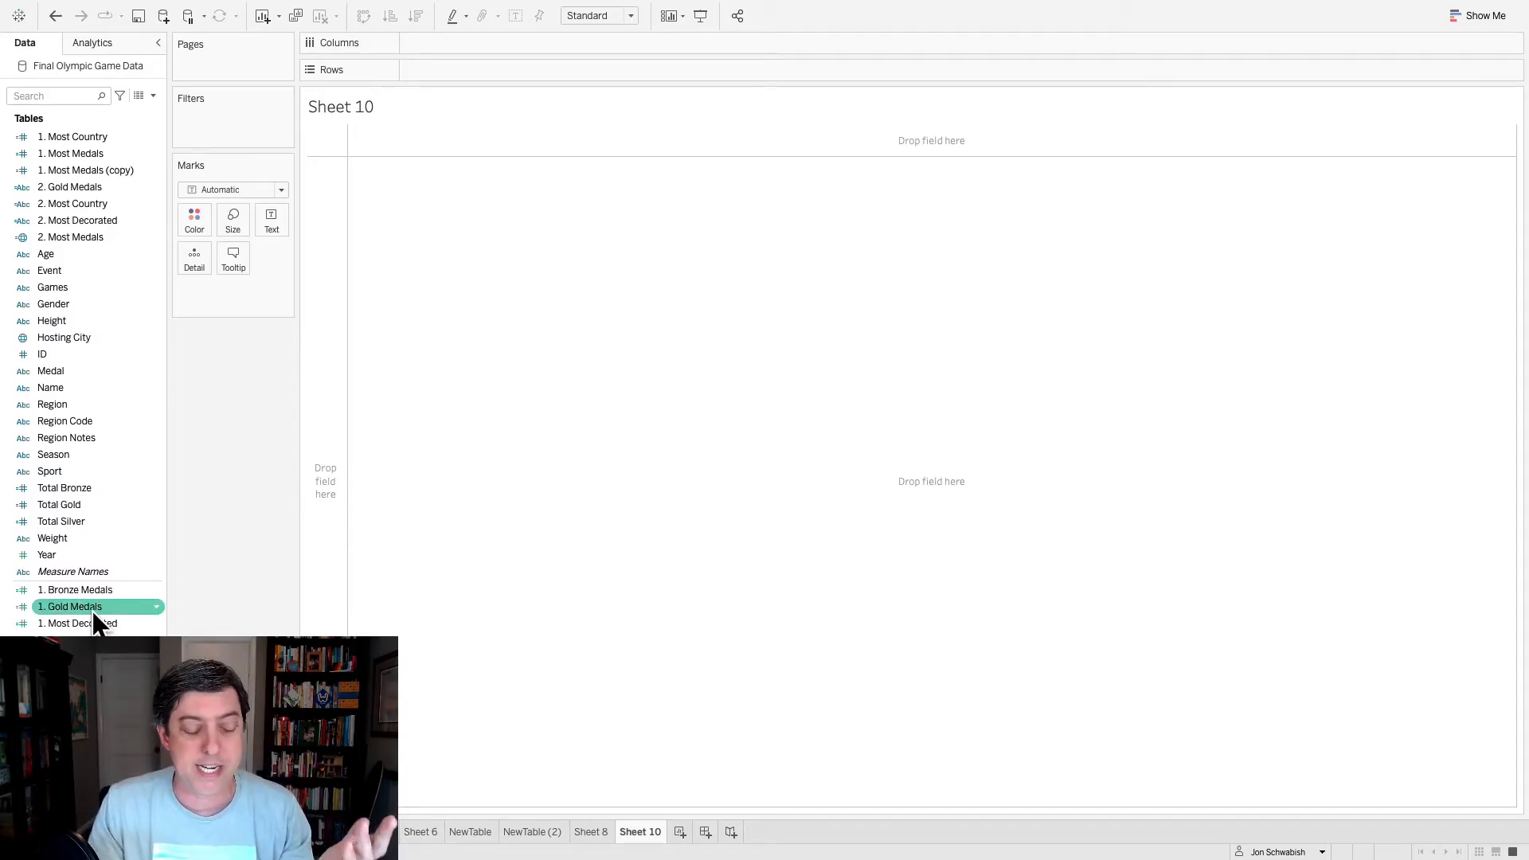
right_click(99, 608)
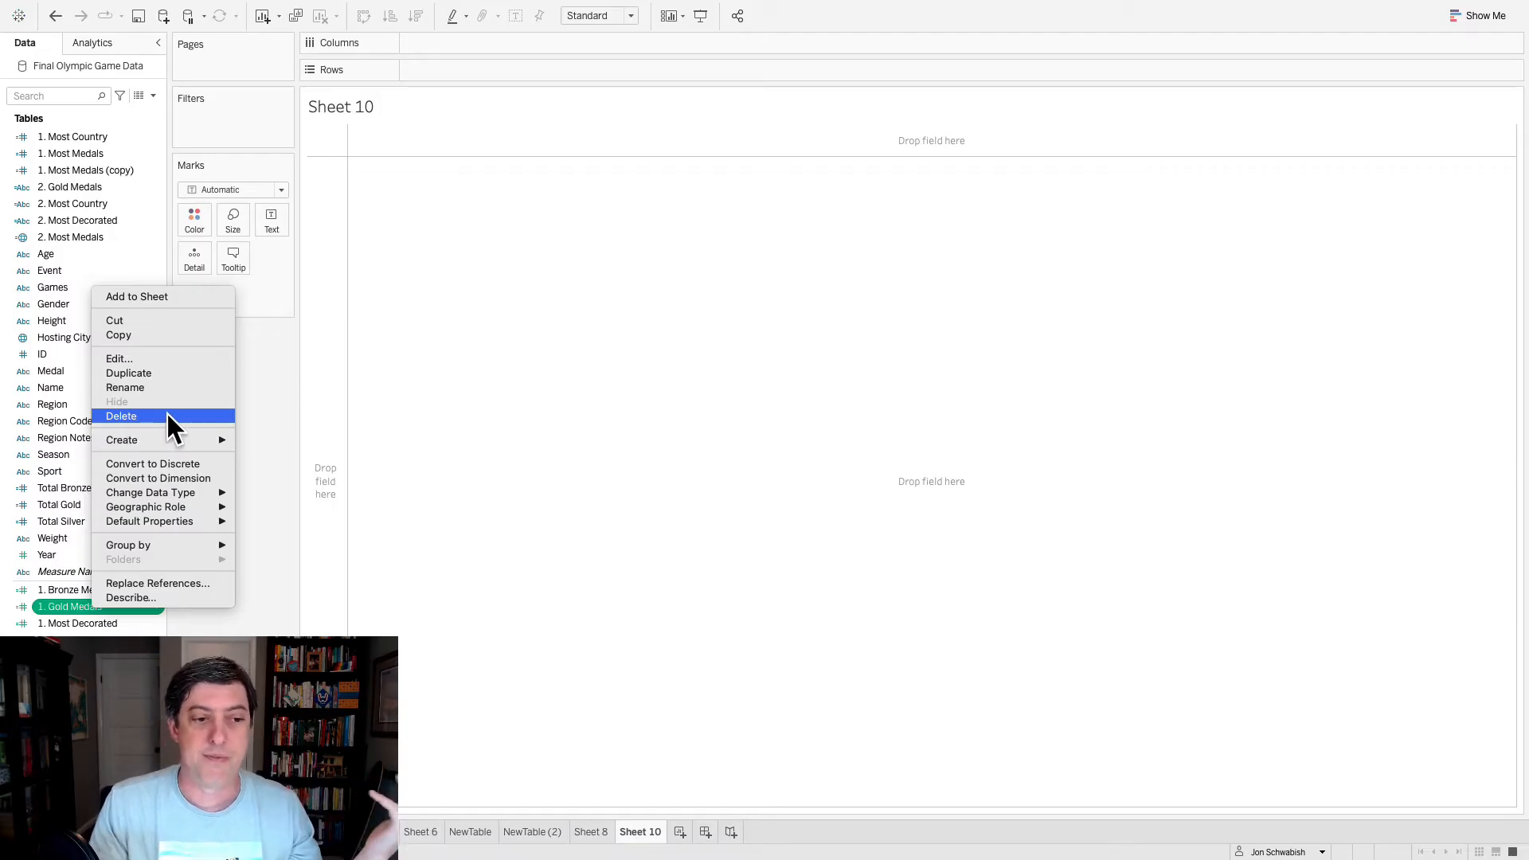
click(151, 359)
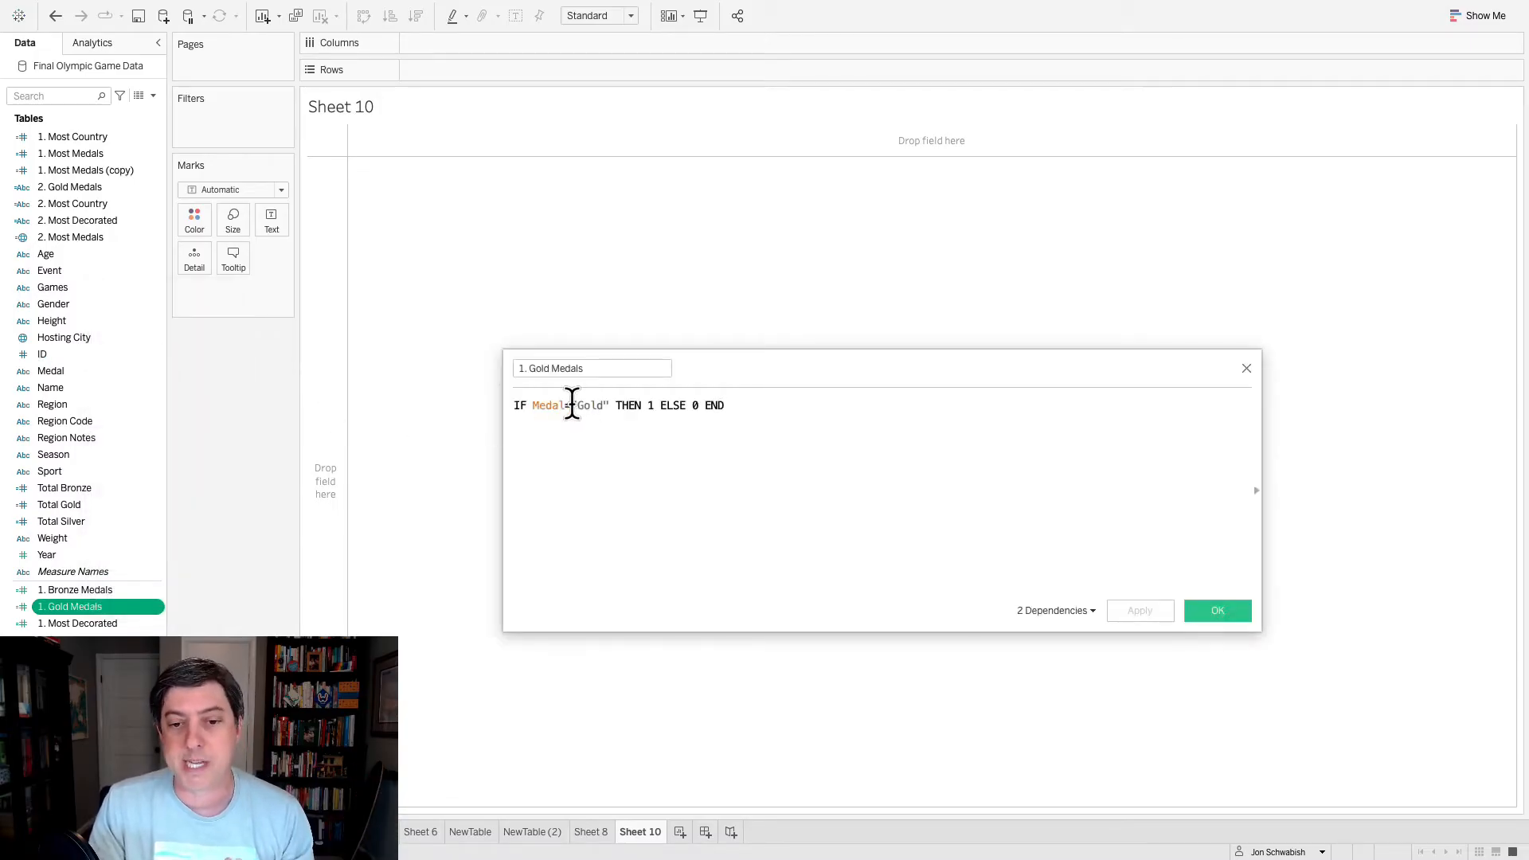
drag(532, 407, 564, 406)
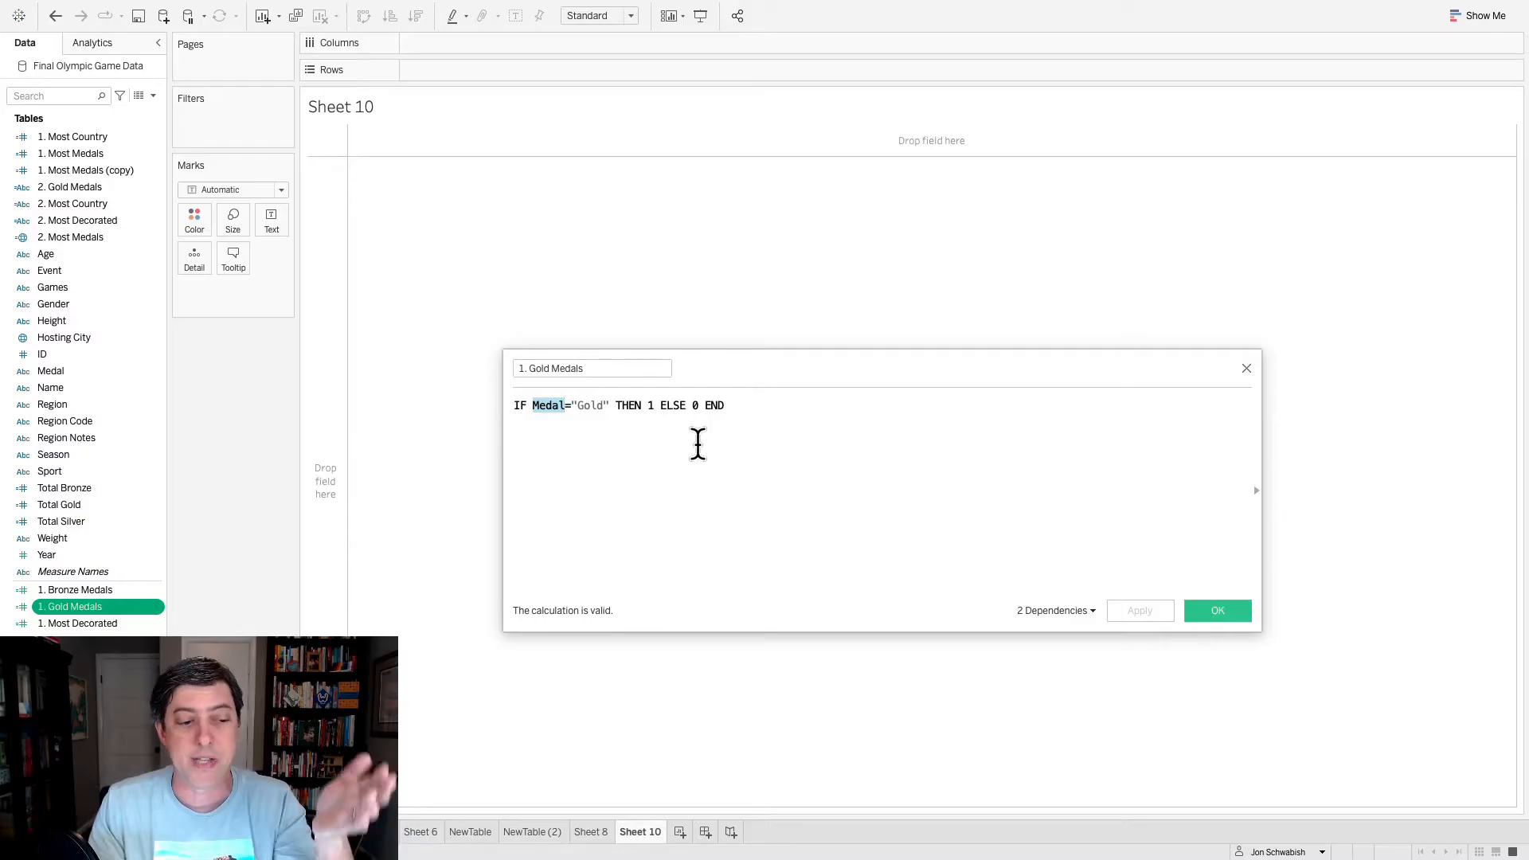
click(1234, 611)
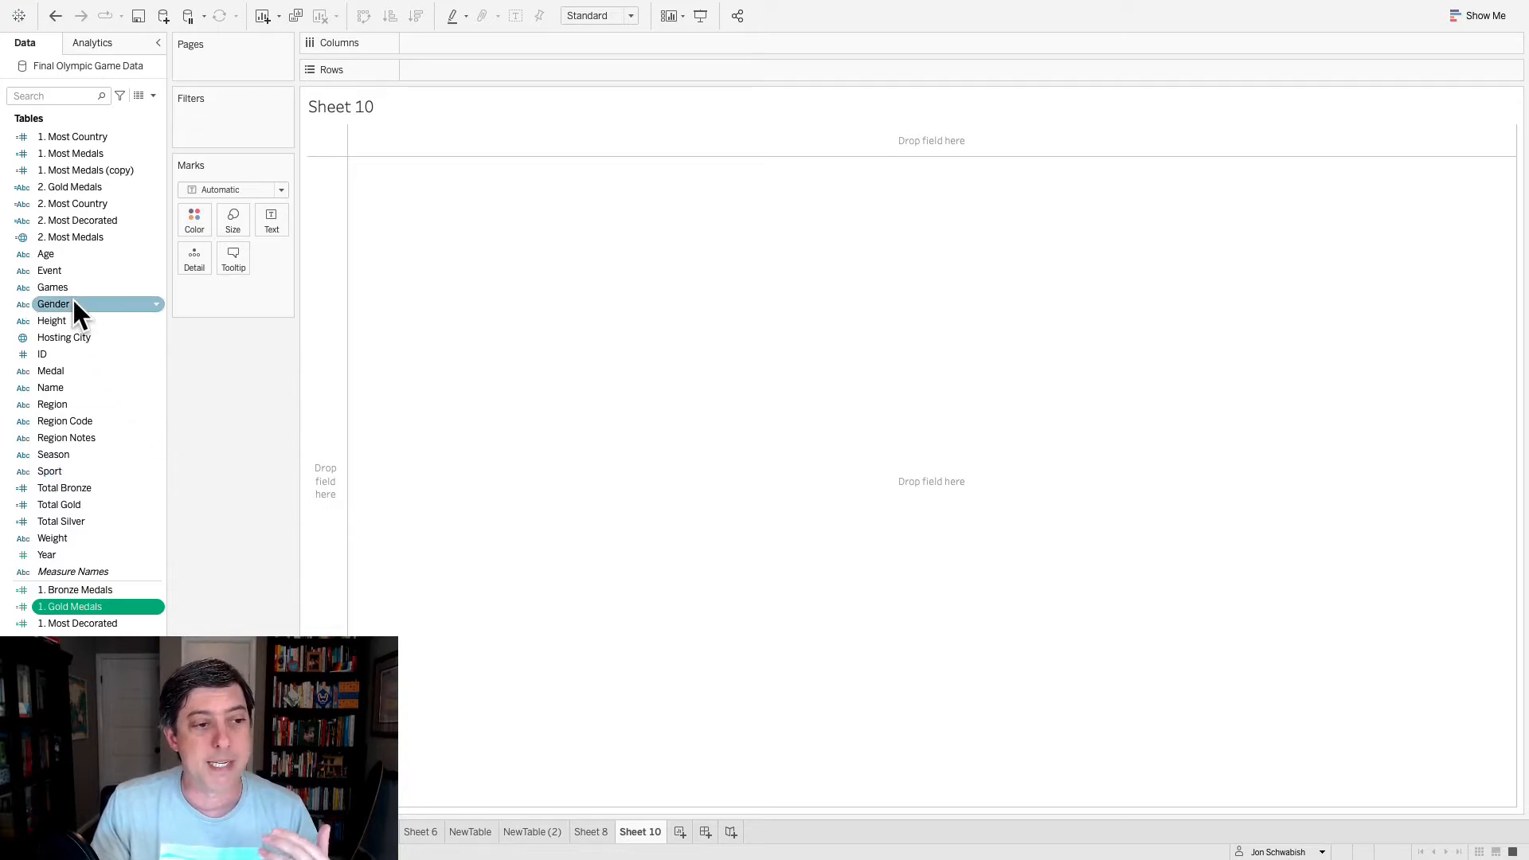
- Build the rows of Sheet 10 from the Games field followed by the Region field
drag(65, 287, 428, 67)
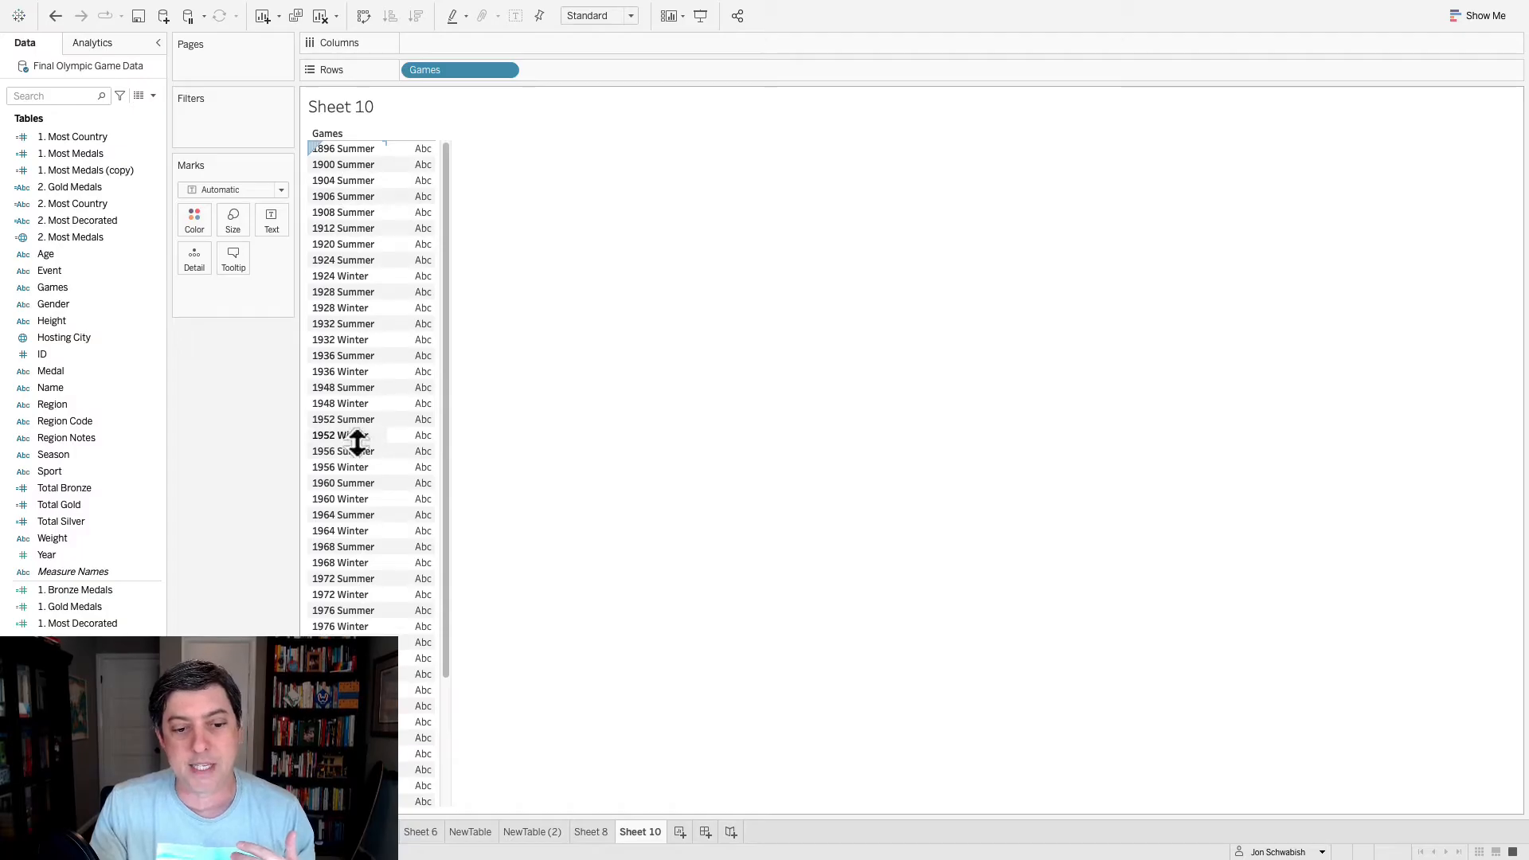
scroll(359, 443, down, 3)
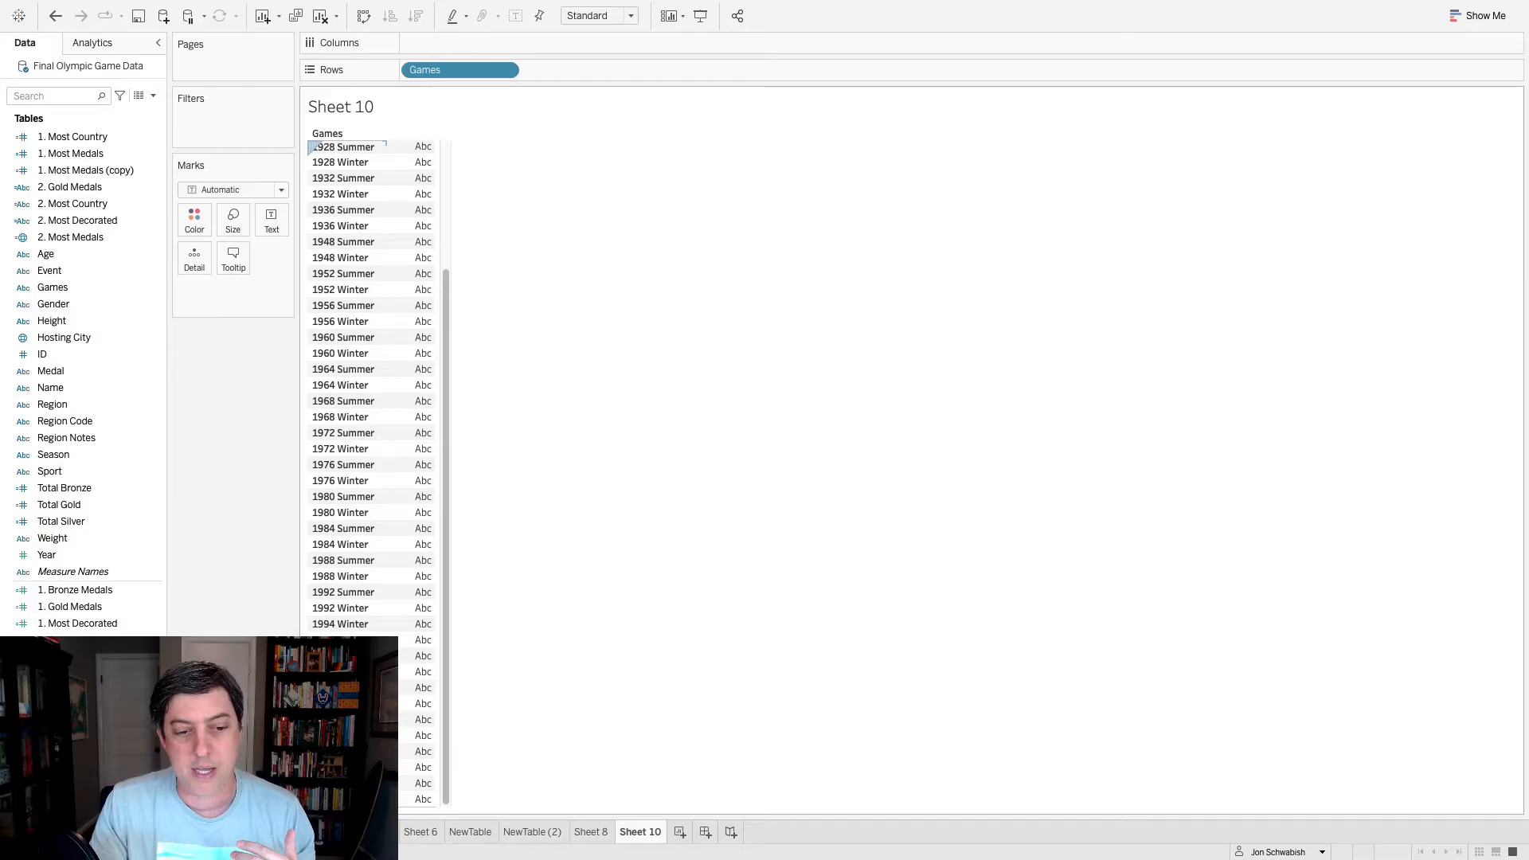
scroll(356, 513, up, 3)
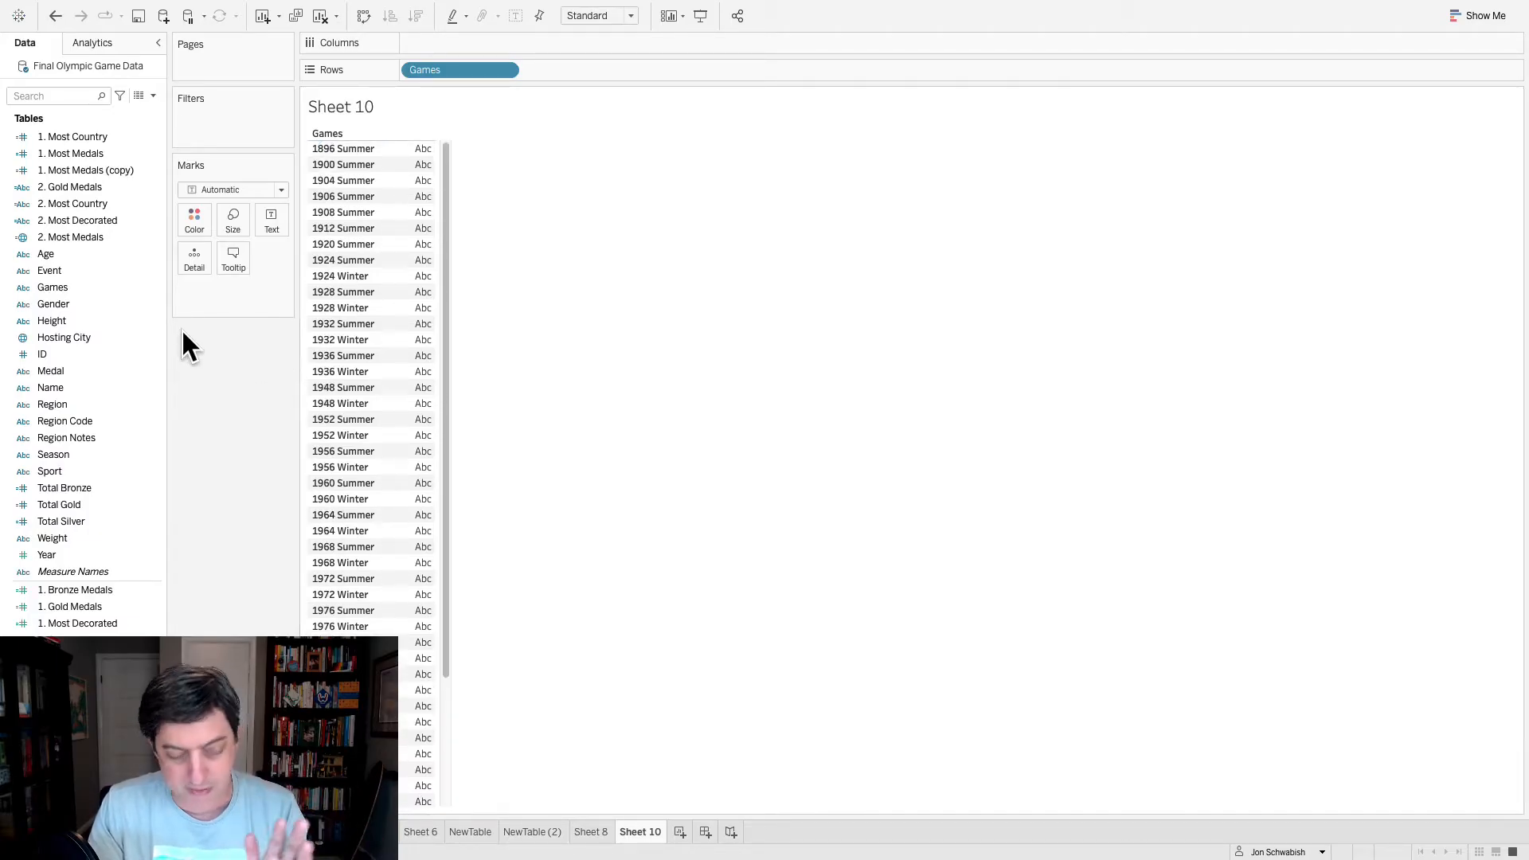
drag(85, 406, 536, 65)
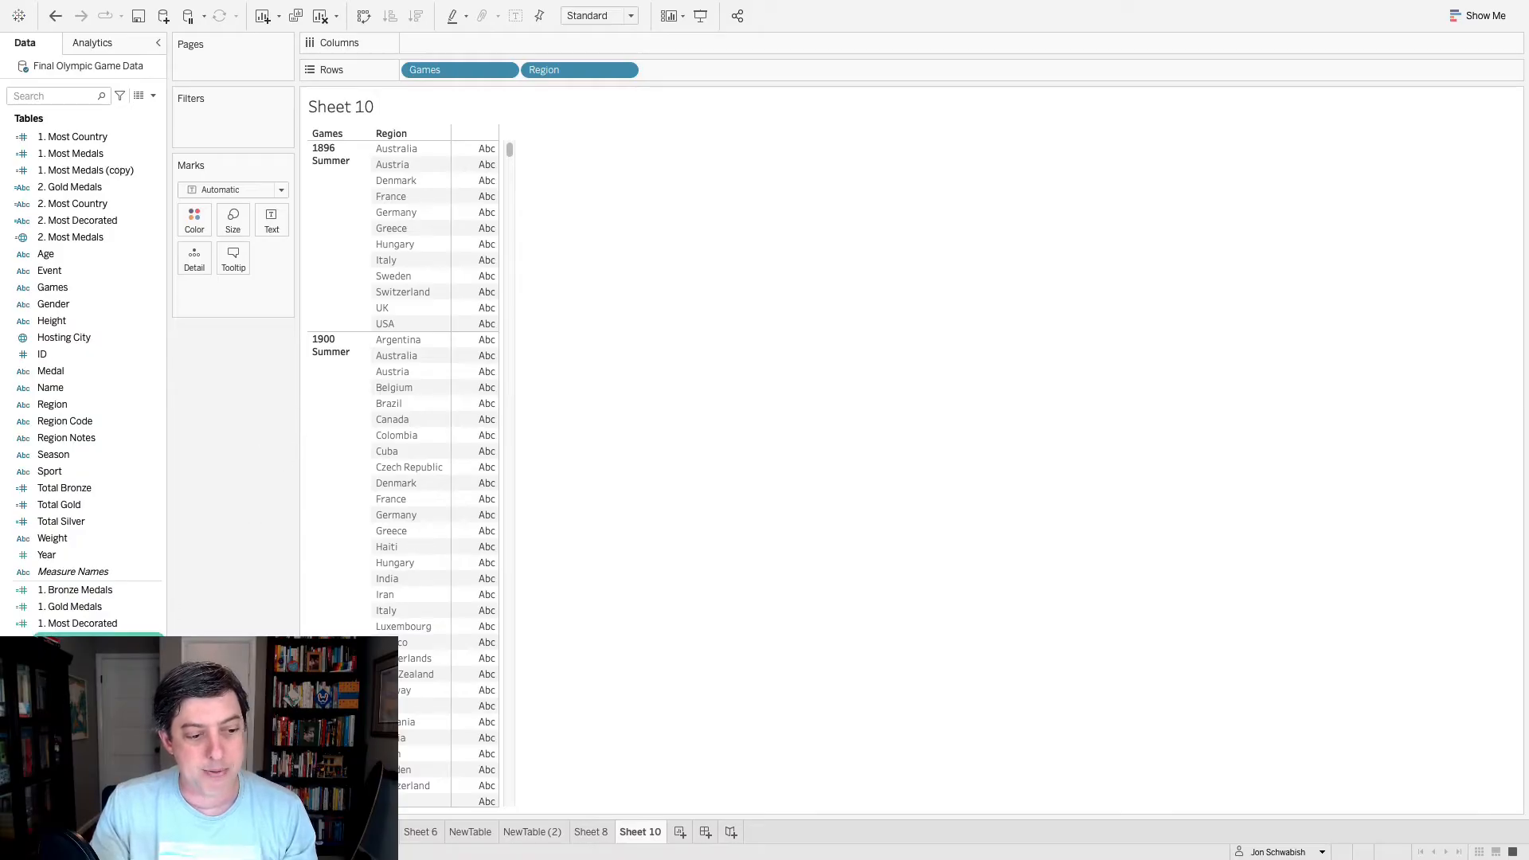
- Review the formula of the All Medals calculated field
right_click(55, 353)
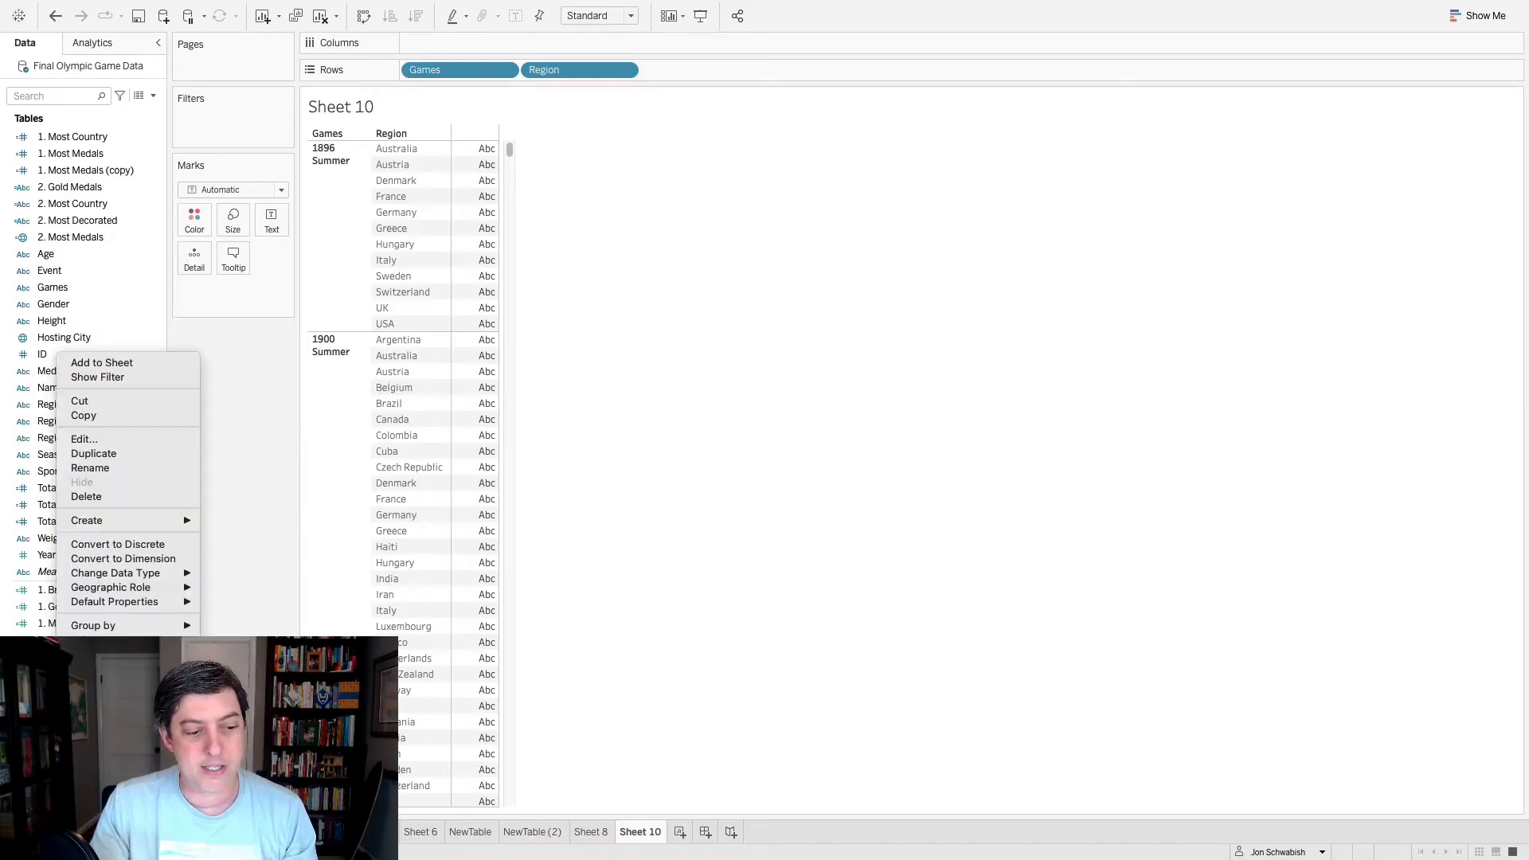
click(114, 436)
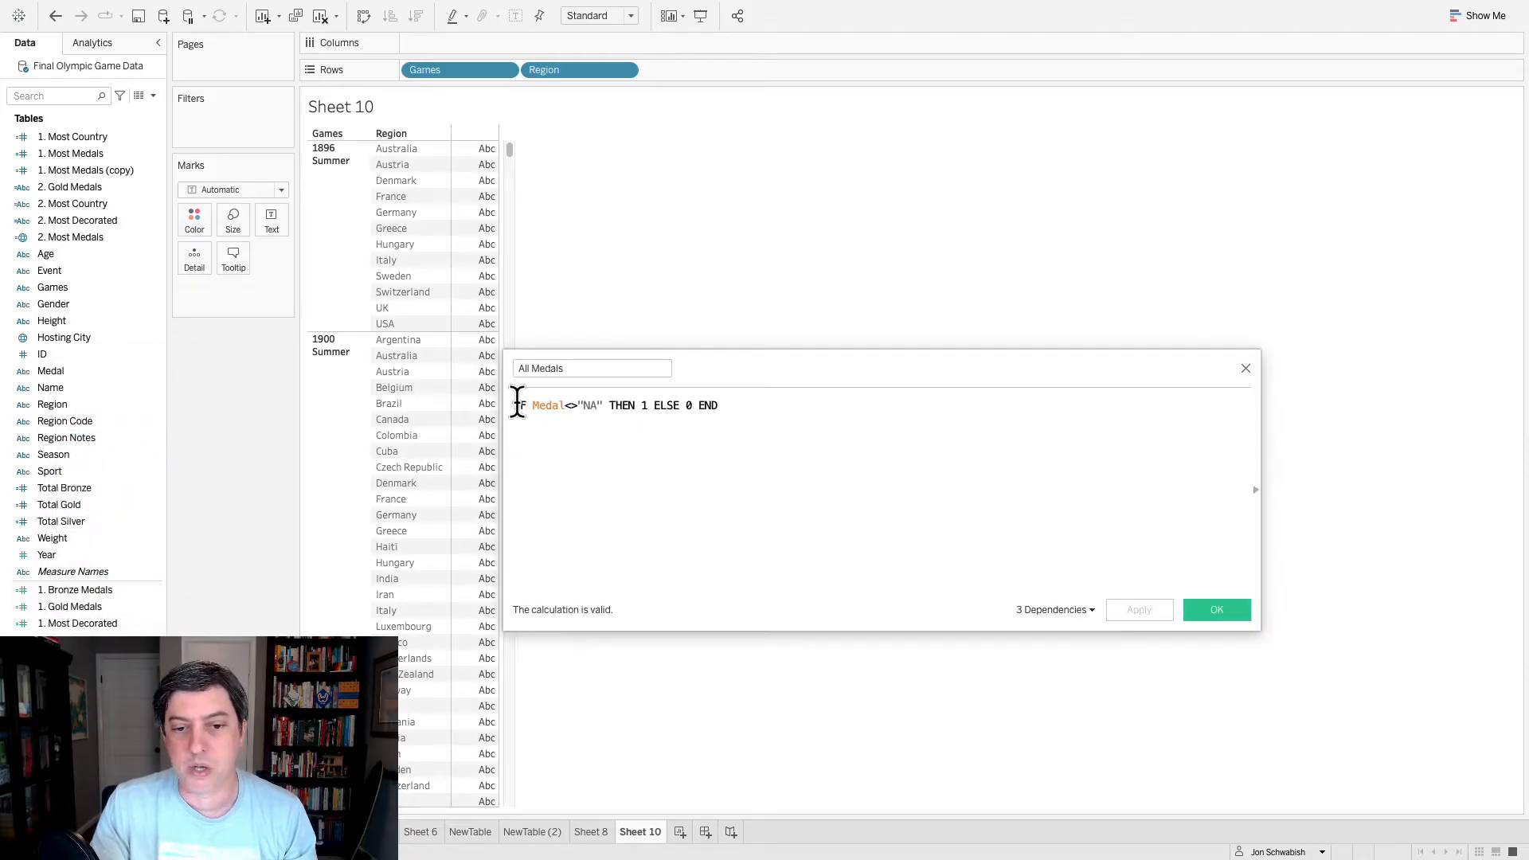
drag(518, 405, 717, 406)
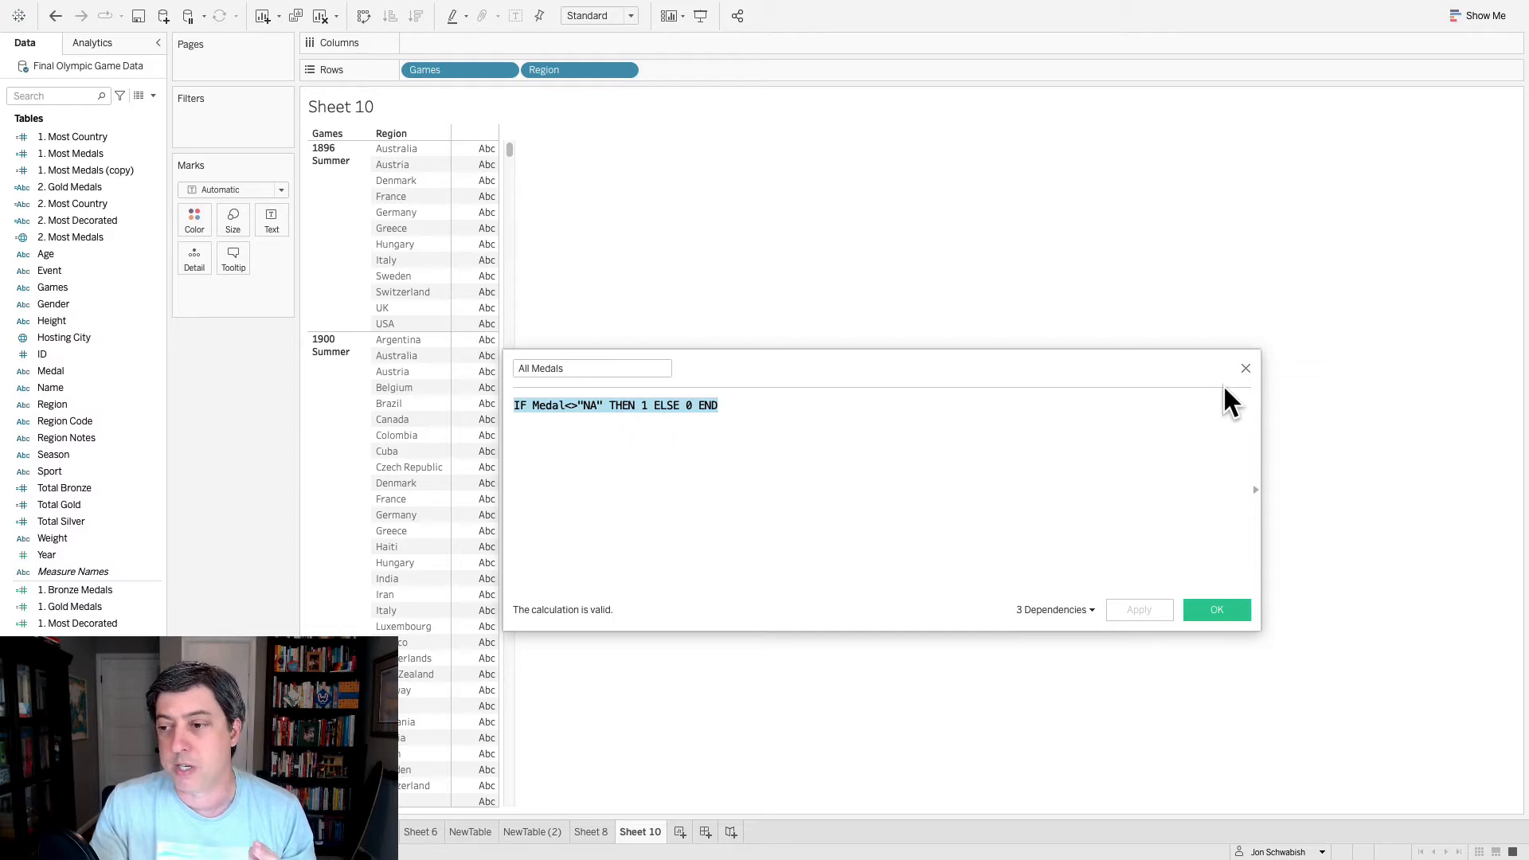
click(1234, 598)
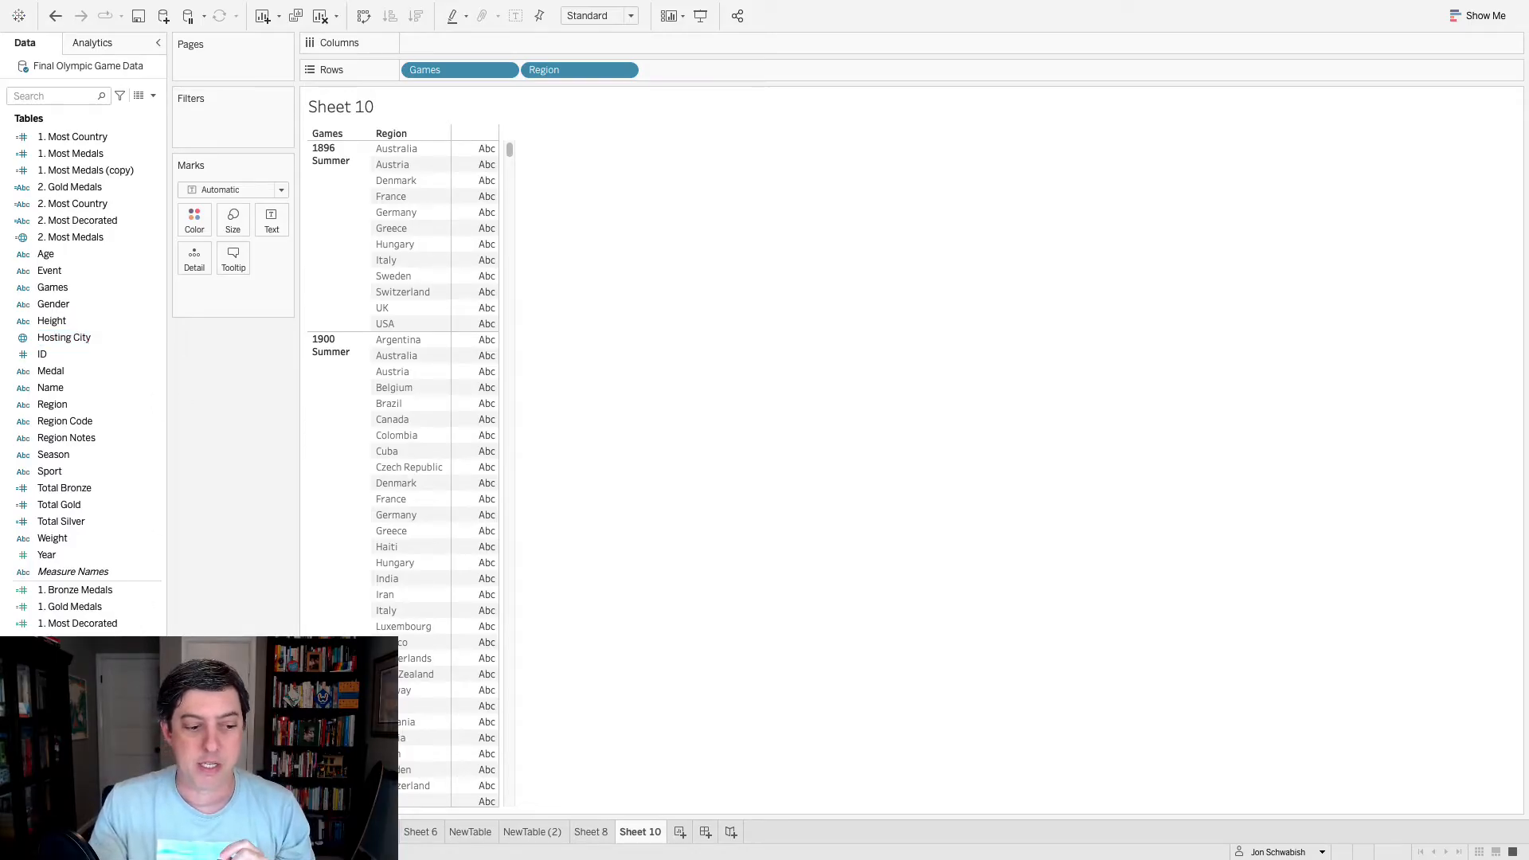
- Try All Medals as a measure on the columns and on the rows, undoing each placement
drag(80, 673, 533, 32)
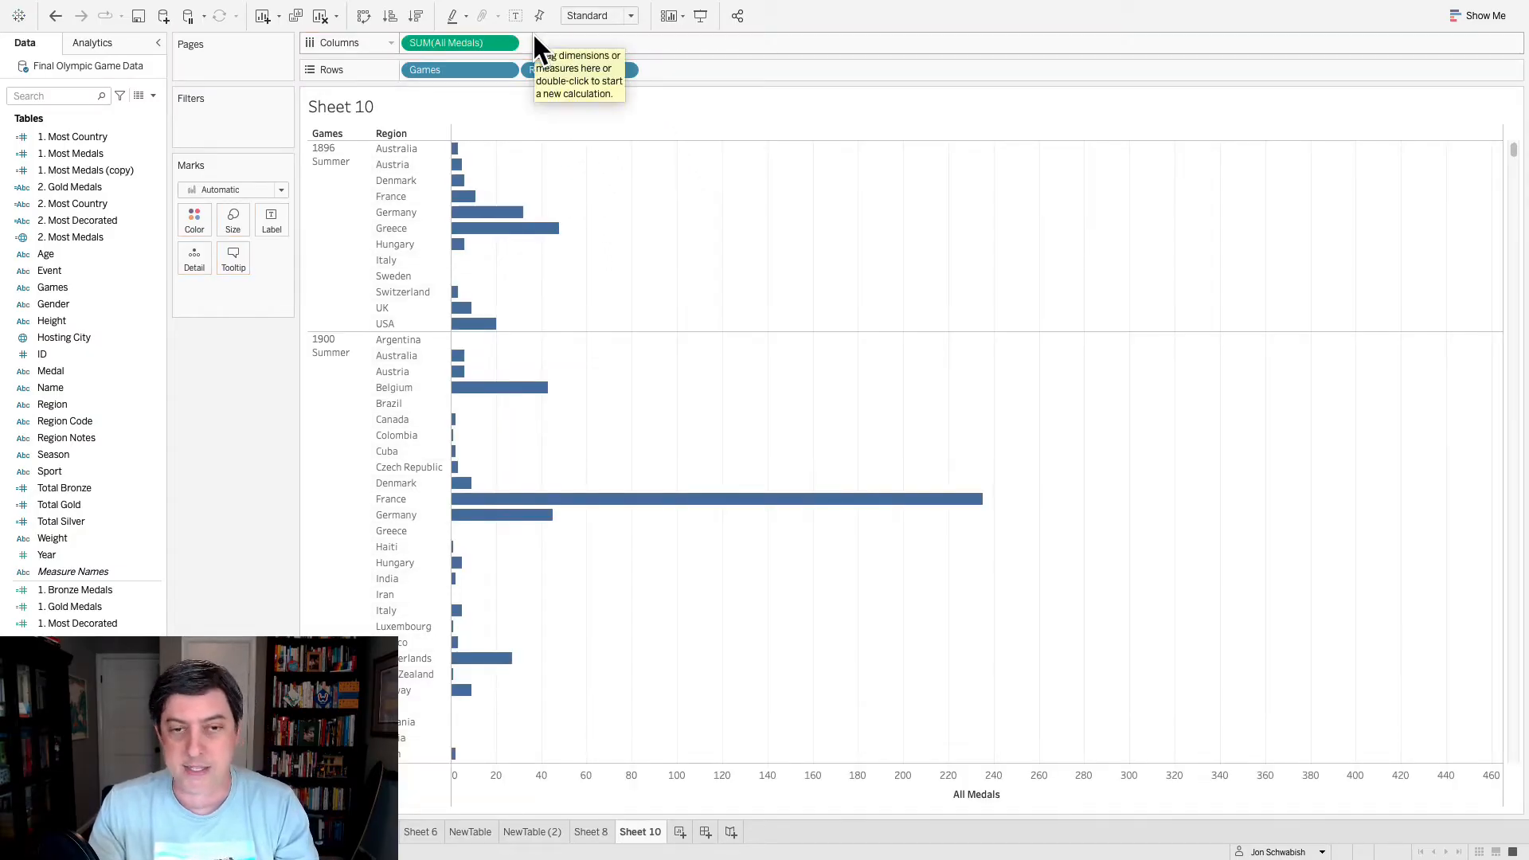
key(ctrl+z)
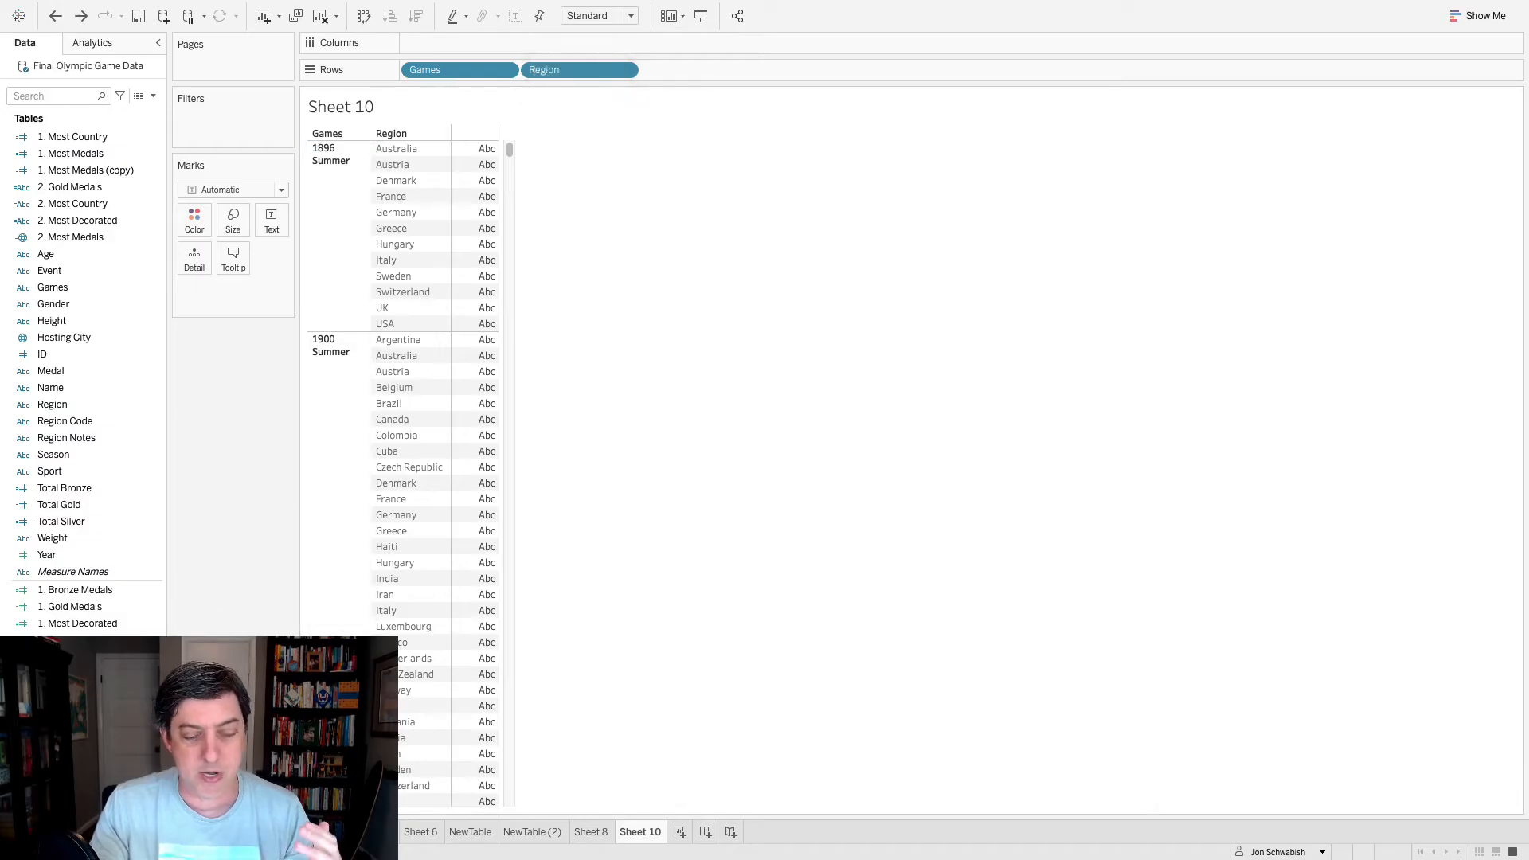
drag(64, 673, 429, 600)
drag(488, 601, 448, 604)
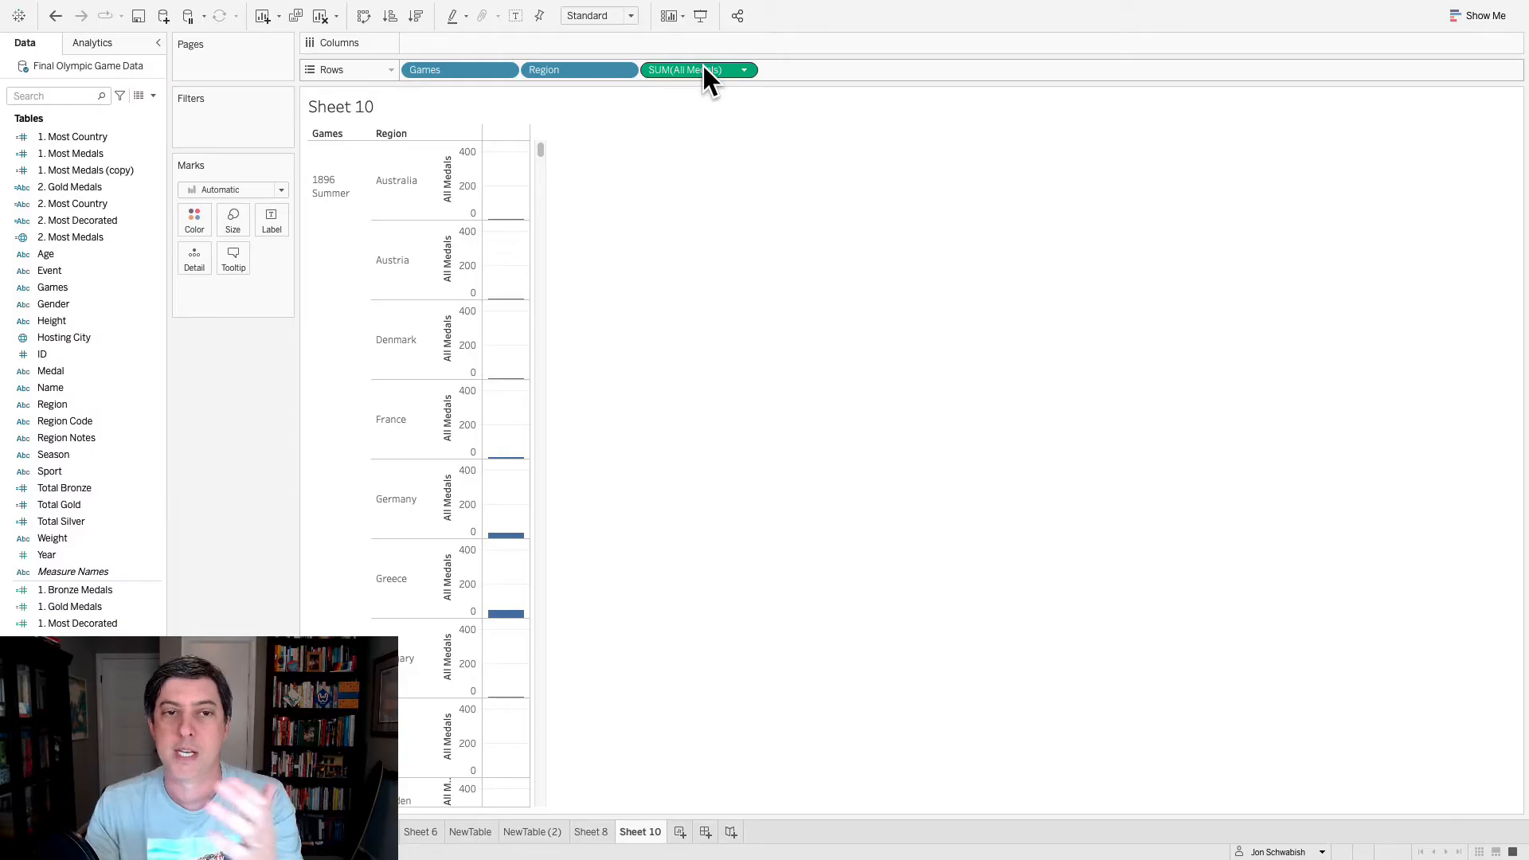
key(ctrl+z)
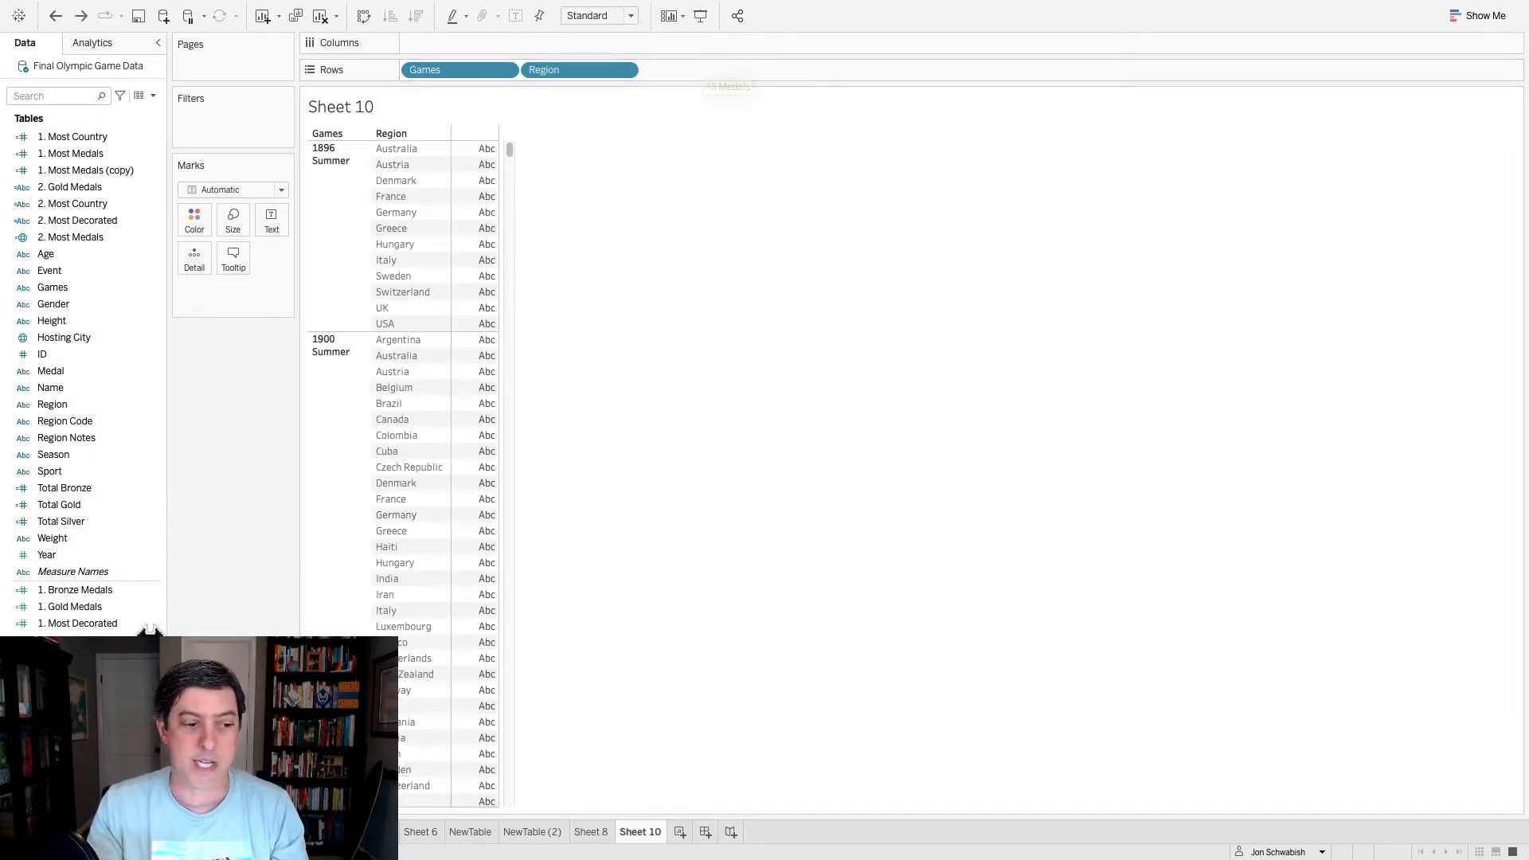
- Show the sum of All Medals as text values for each Games and Region row
drag(63, 701, 343, 570)
drag(451, 524, 462, 523)
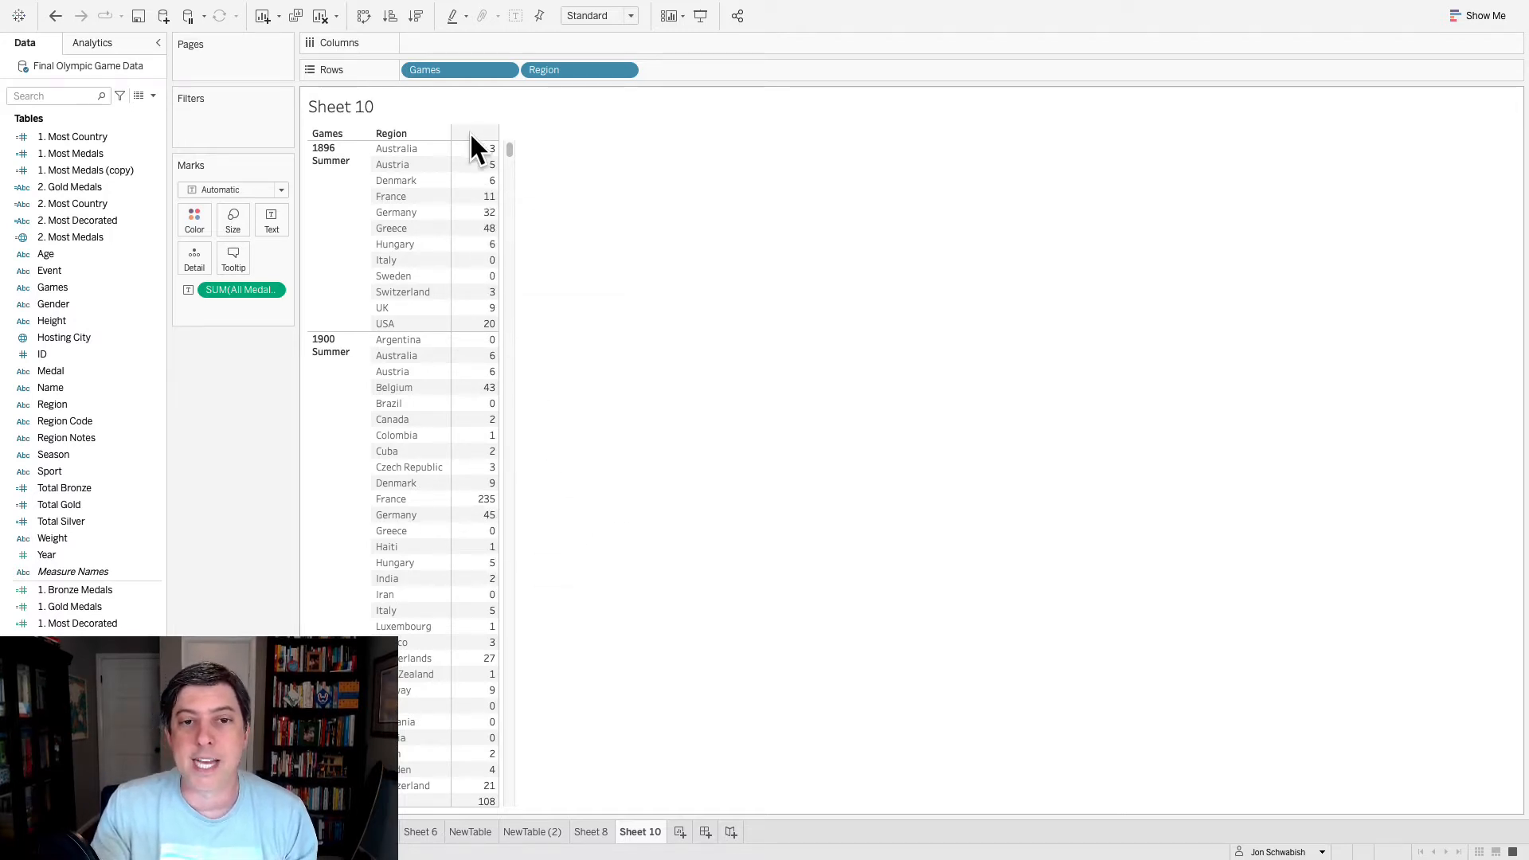
- Widen the value column and give it an All Medals header by using Measure Names and Measure Values
mouse_move(497, 381)
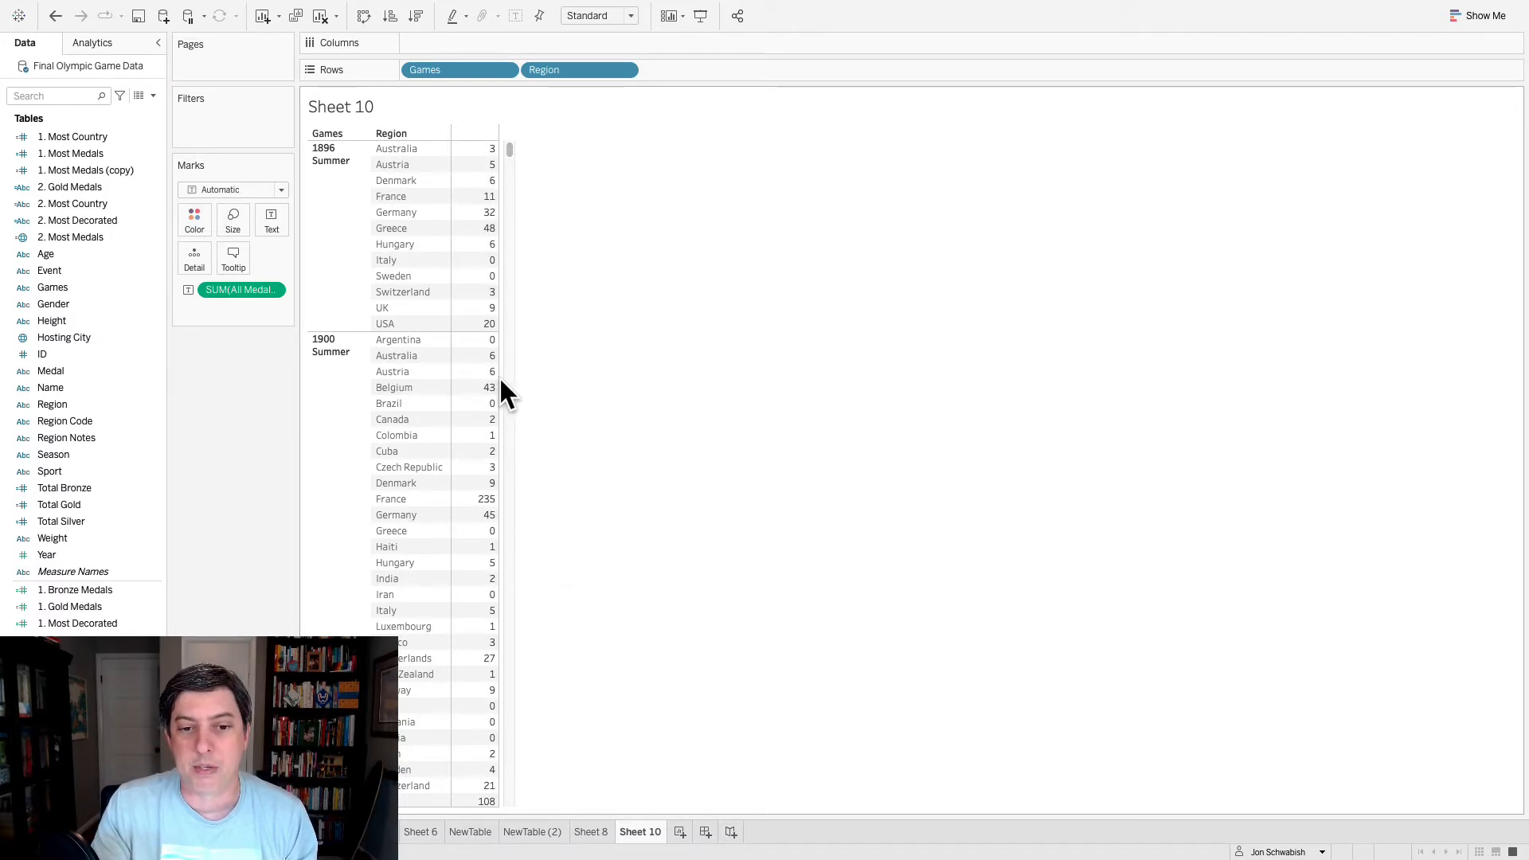
drag(502, 382, 597, 382)
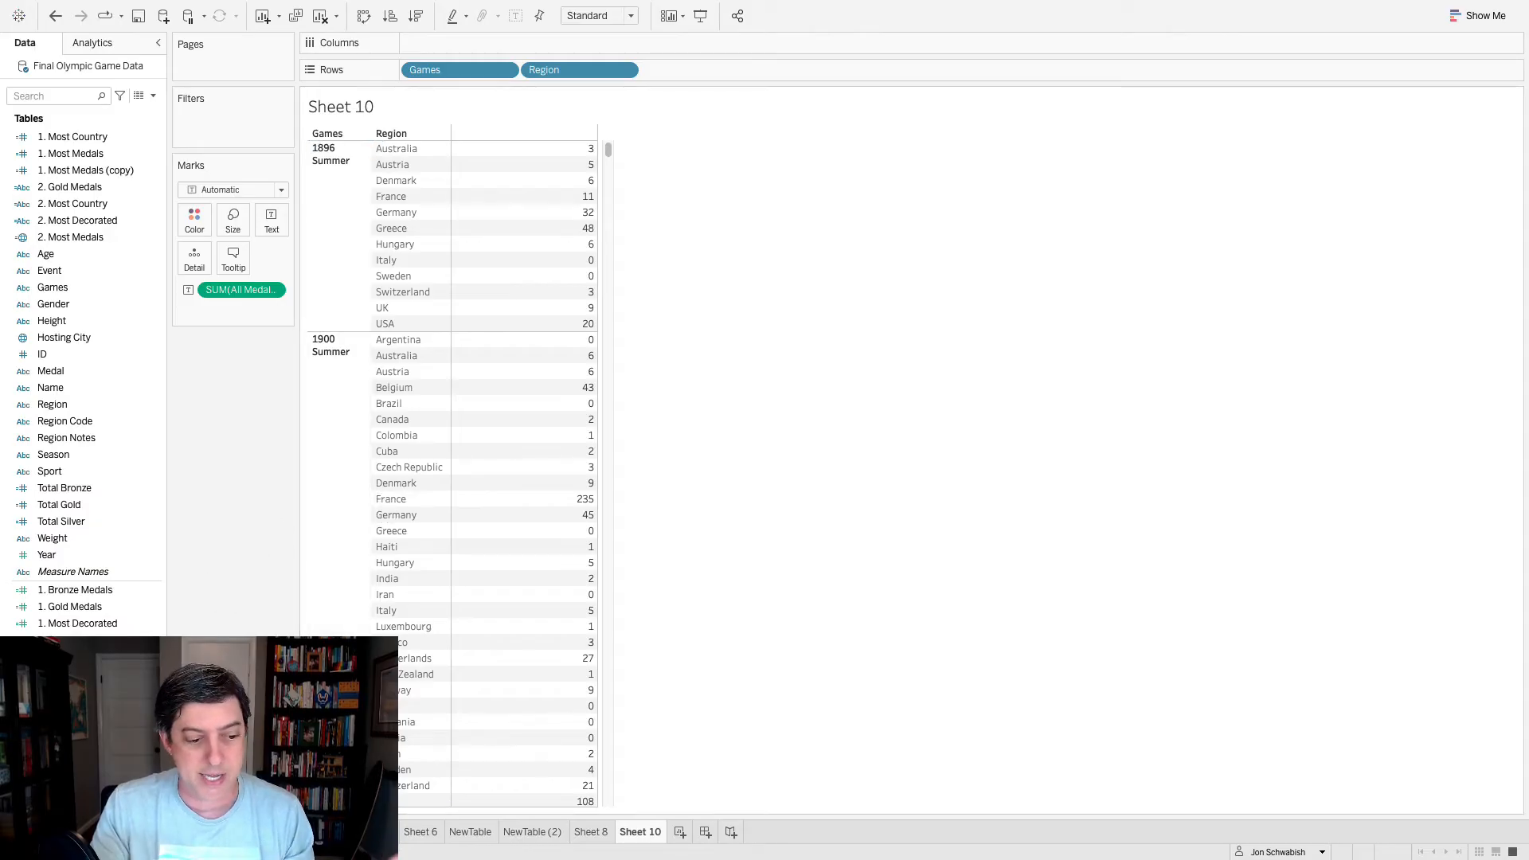
drag(64, 774, 491, 347)
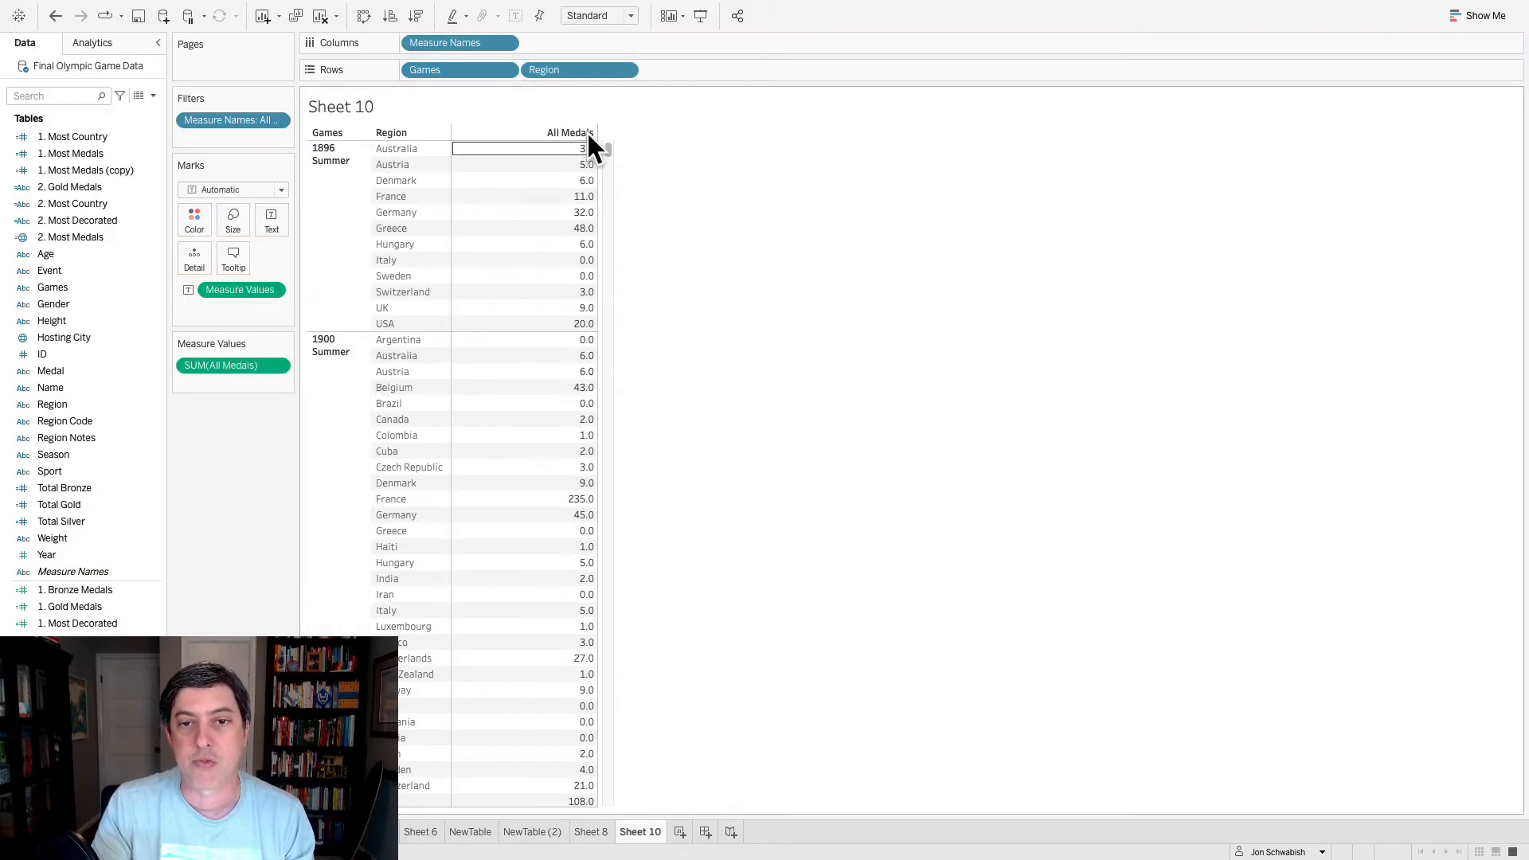
- Undo the Measure Names header, try a typed "All Medals" column header with its field label hidden, and undo that too
key(ctrl+z)
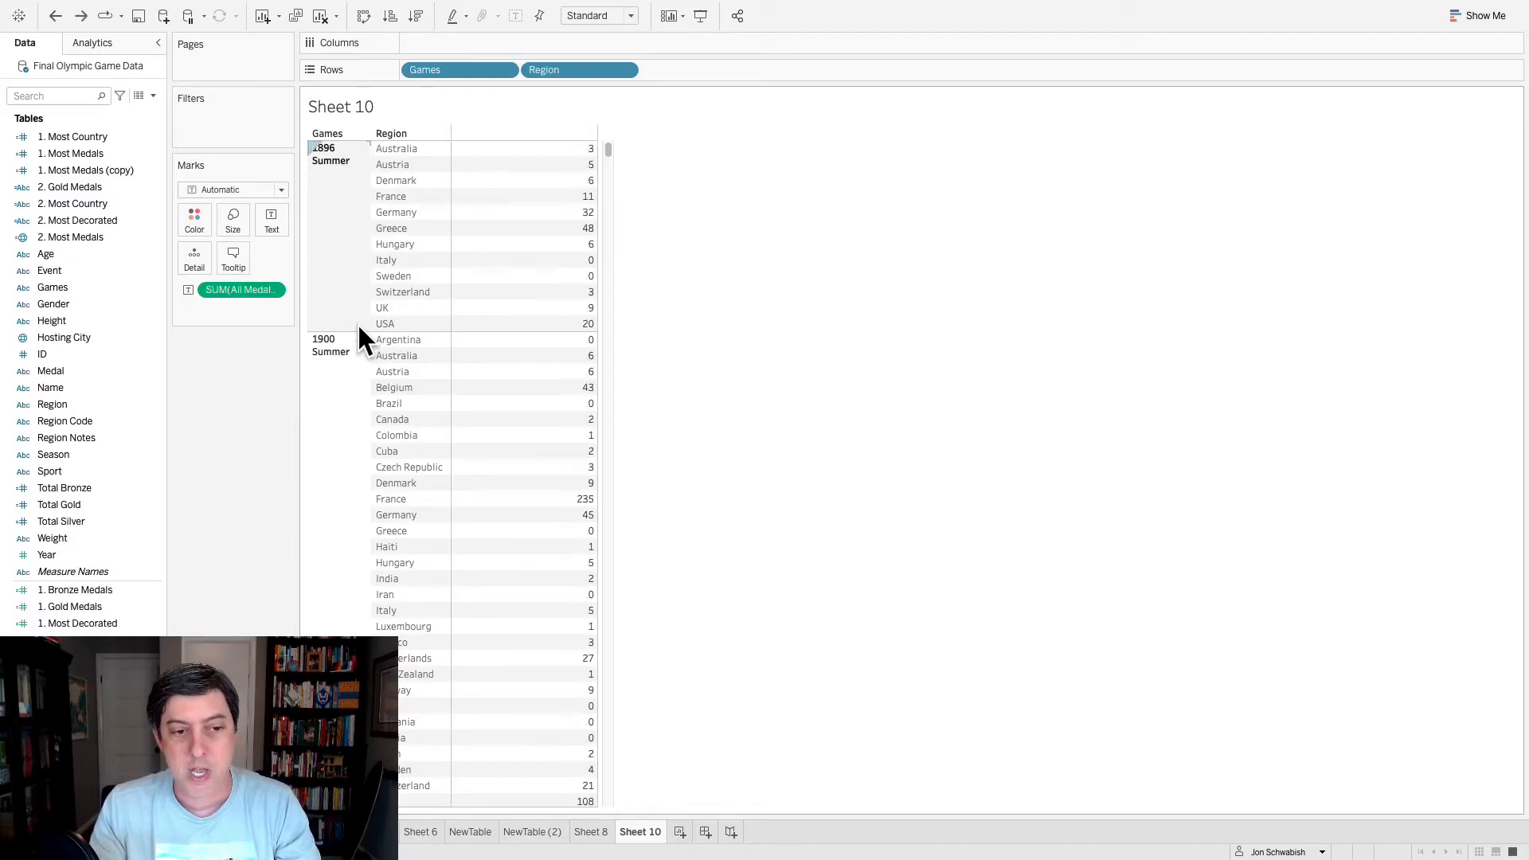
double_click(440, 40)
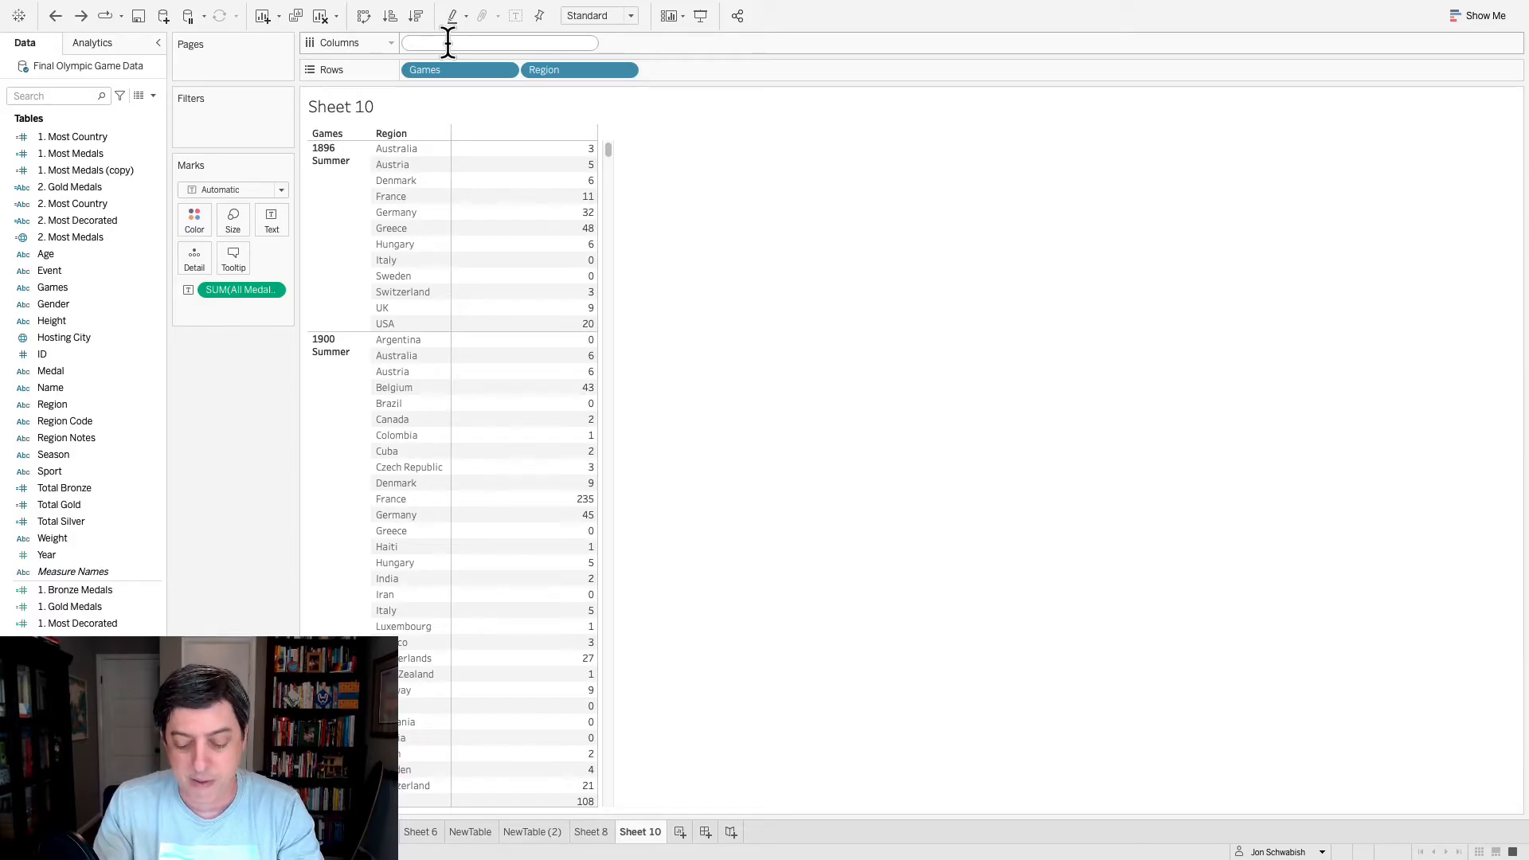
text(All Medals)
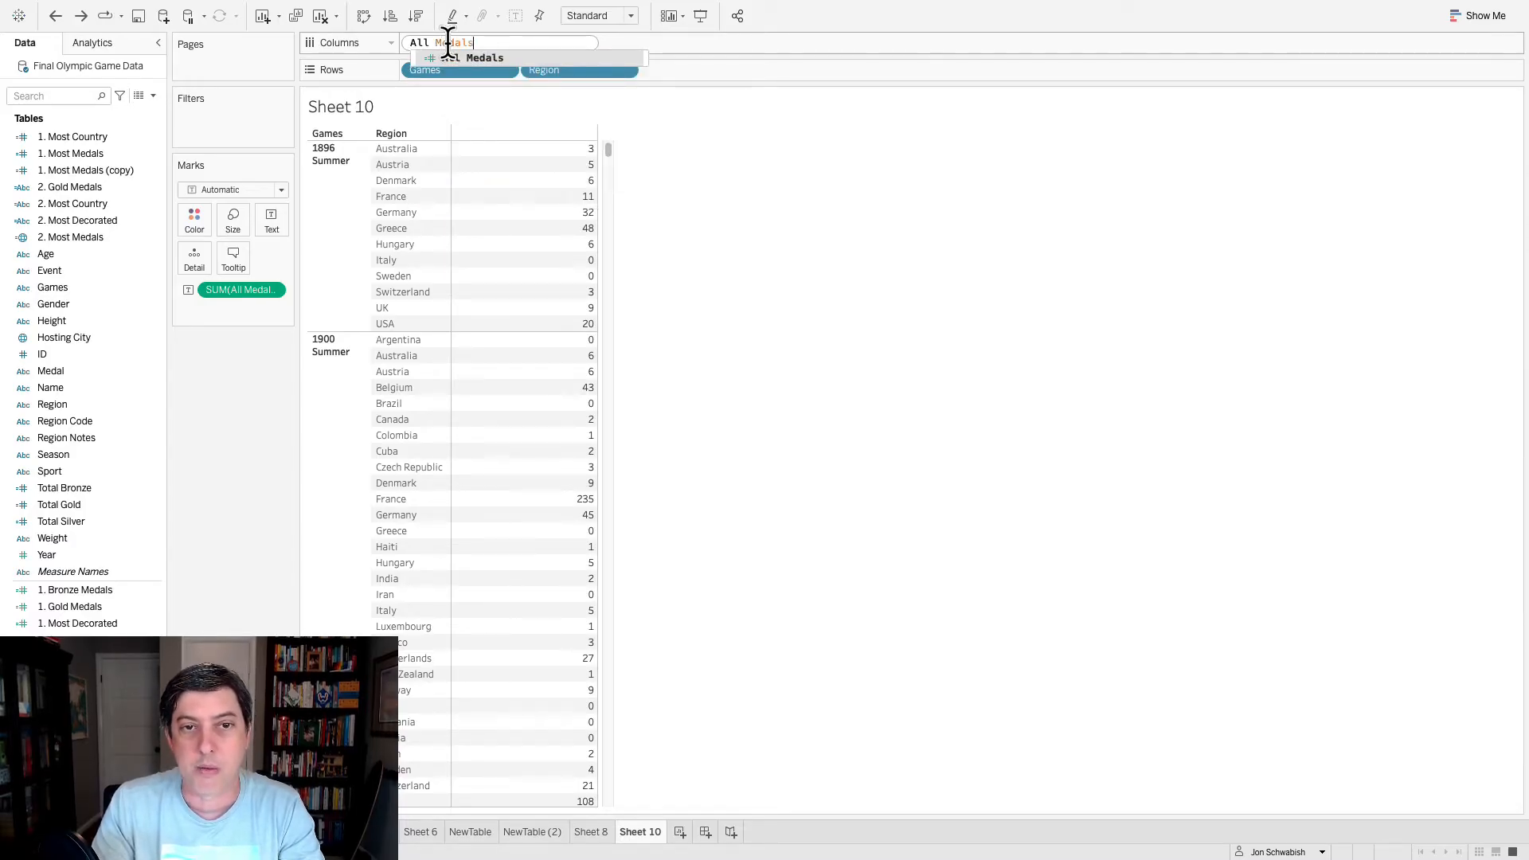
key(Return)
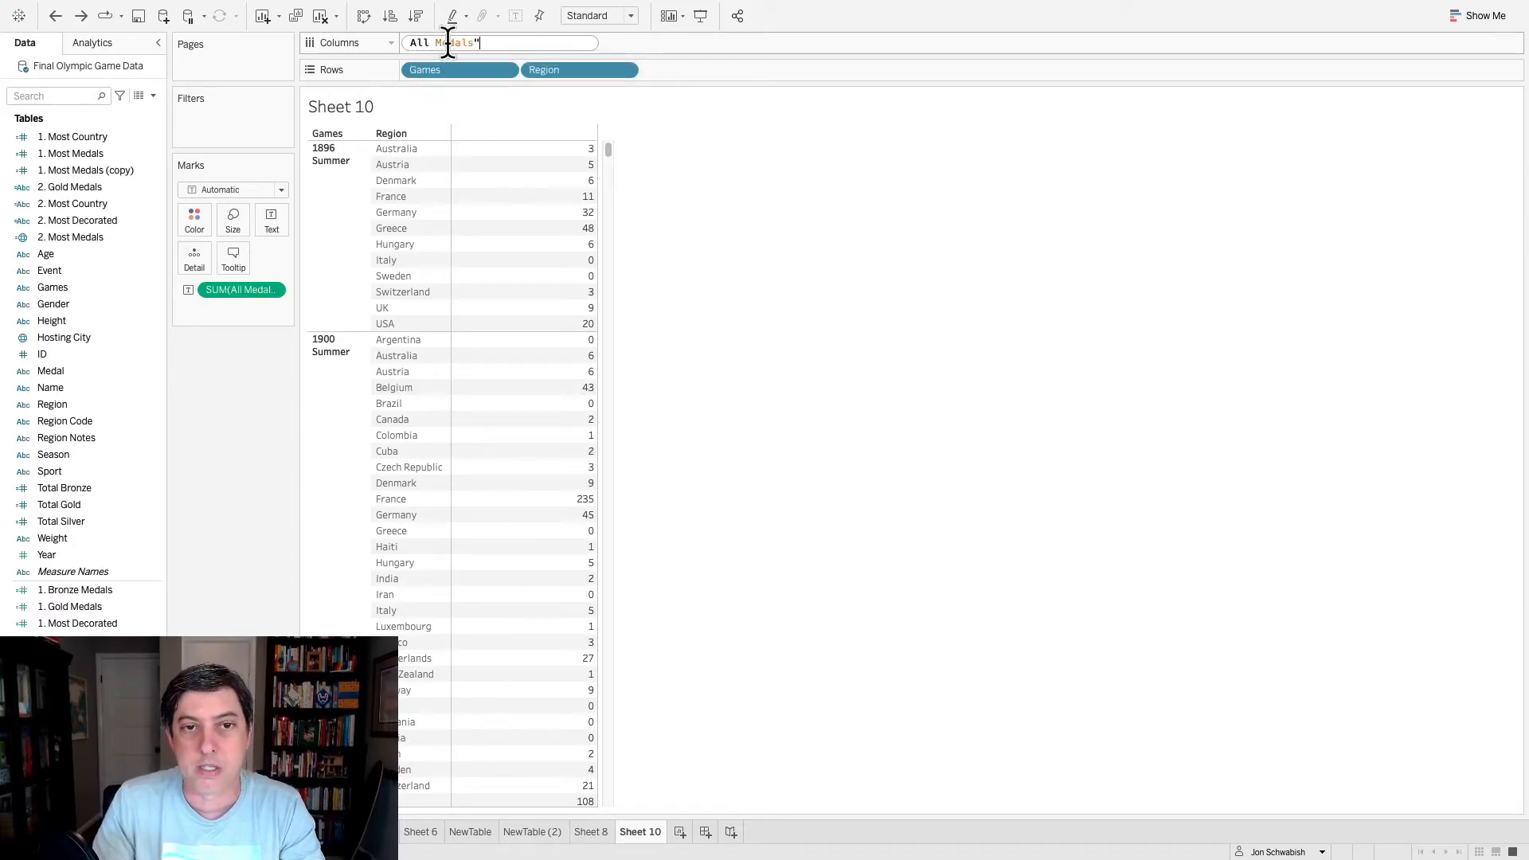
key(Return)
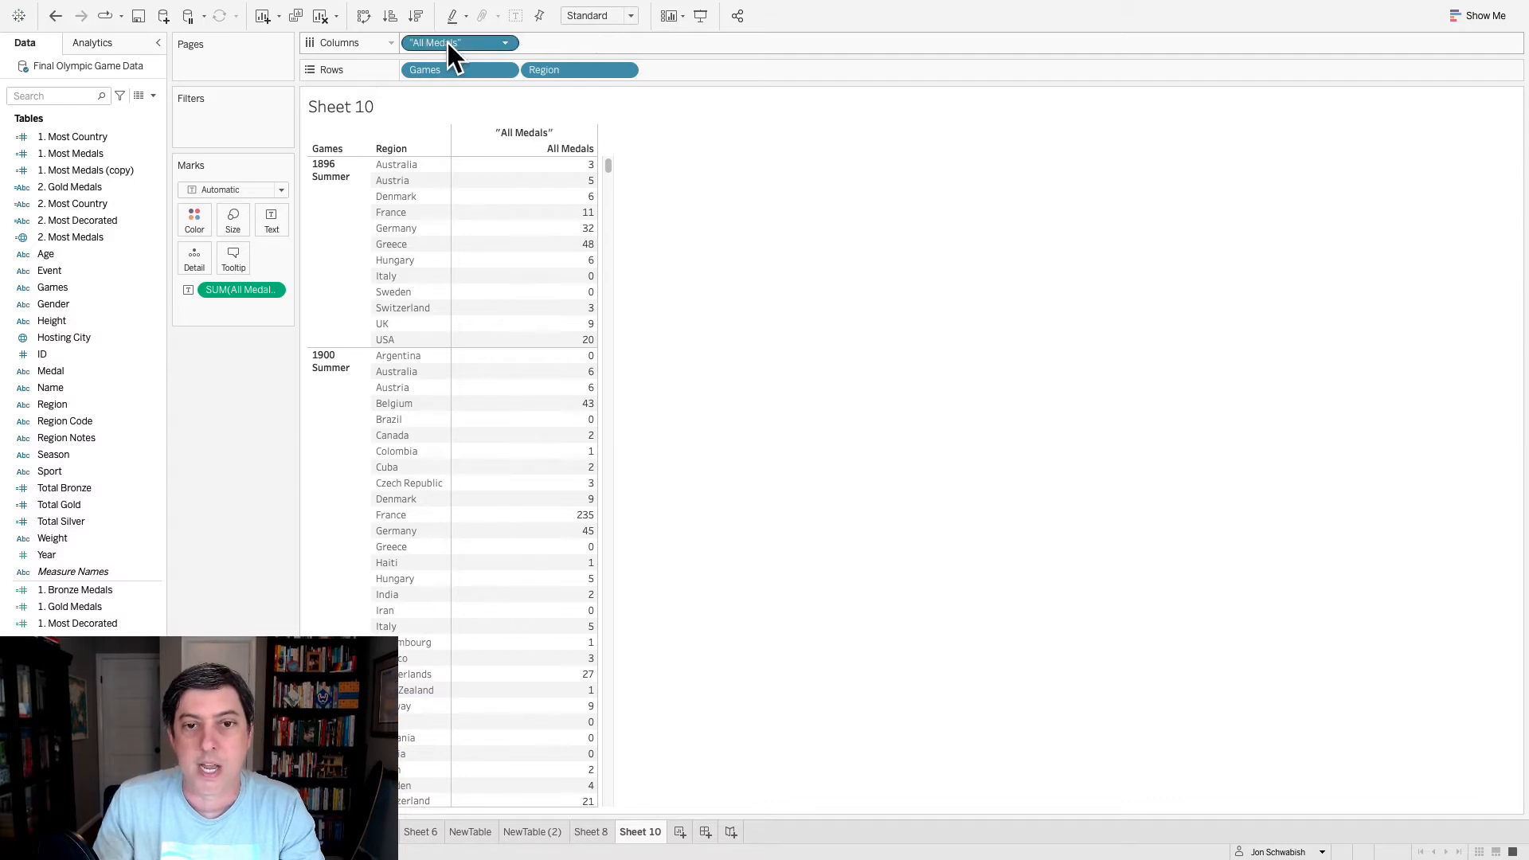
right_click(543, 133)
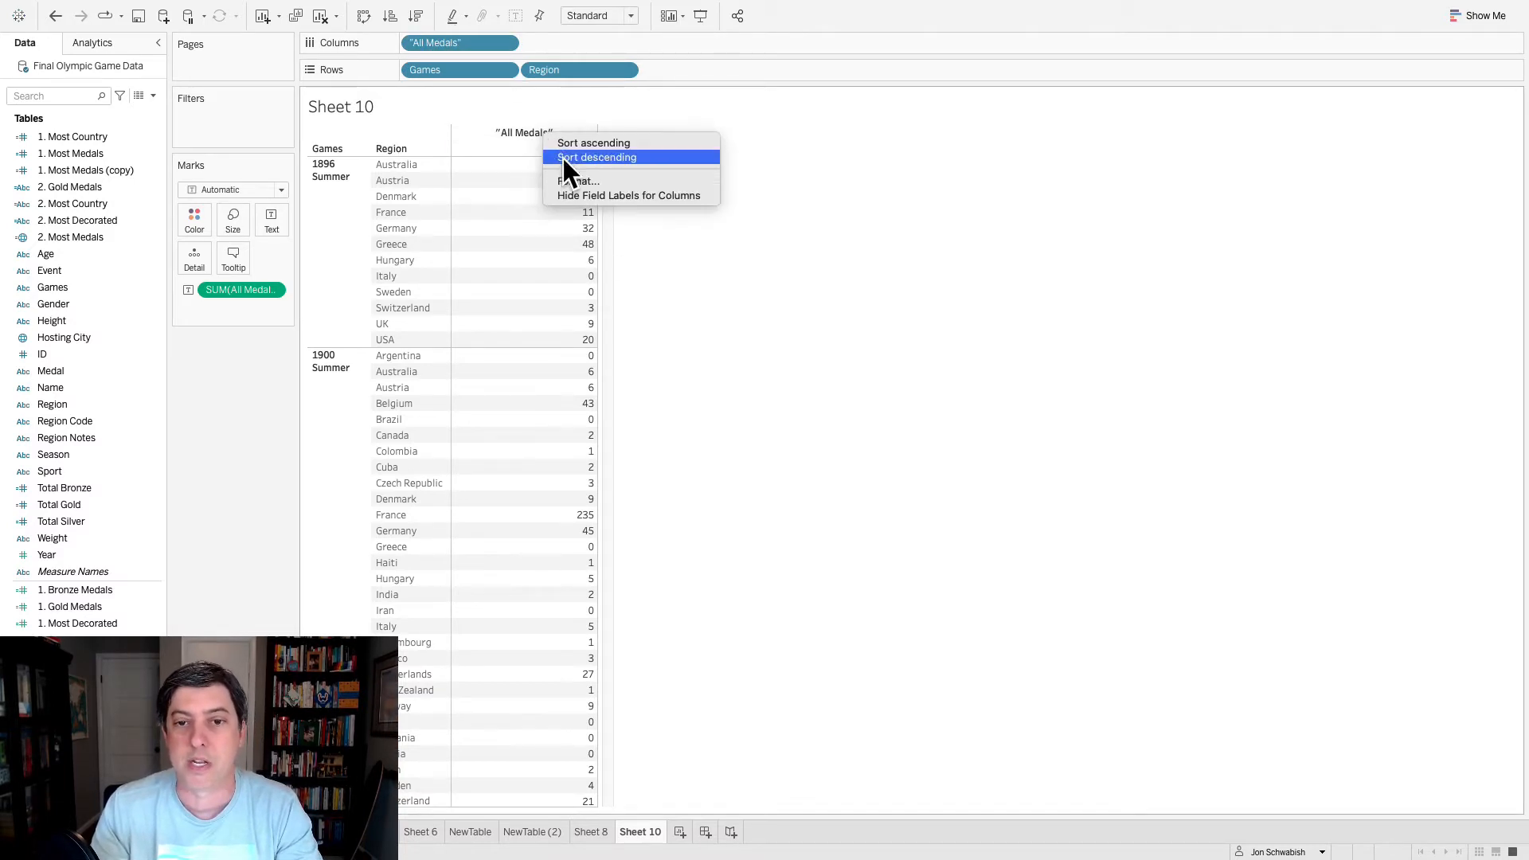
click(581, 196)
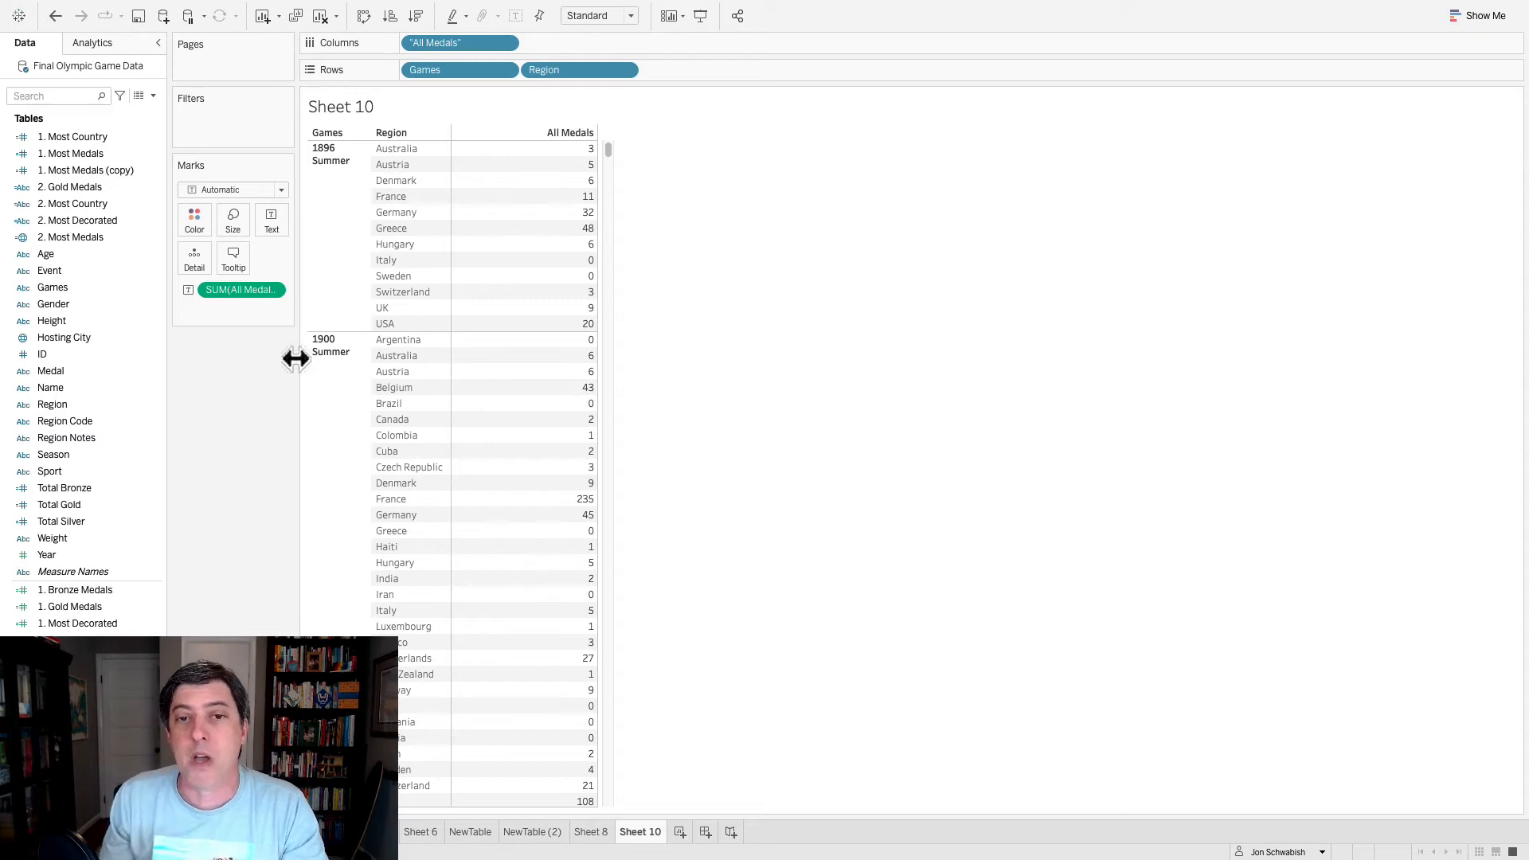
key(ctrl+z)
key(ctrl+z)
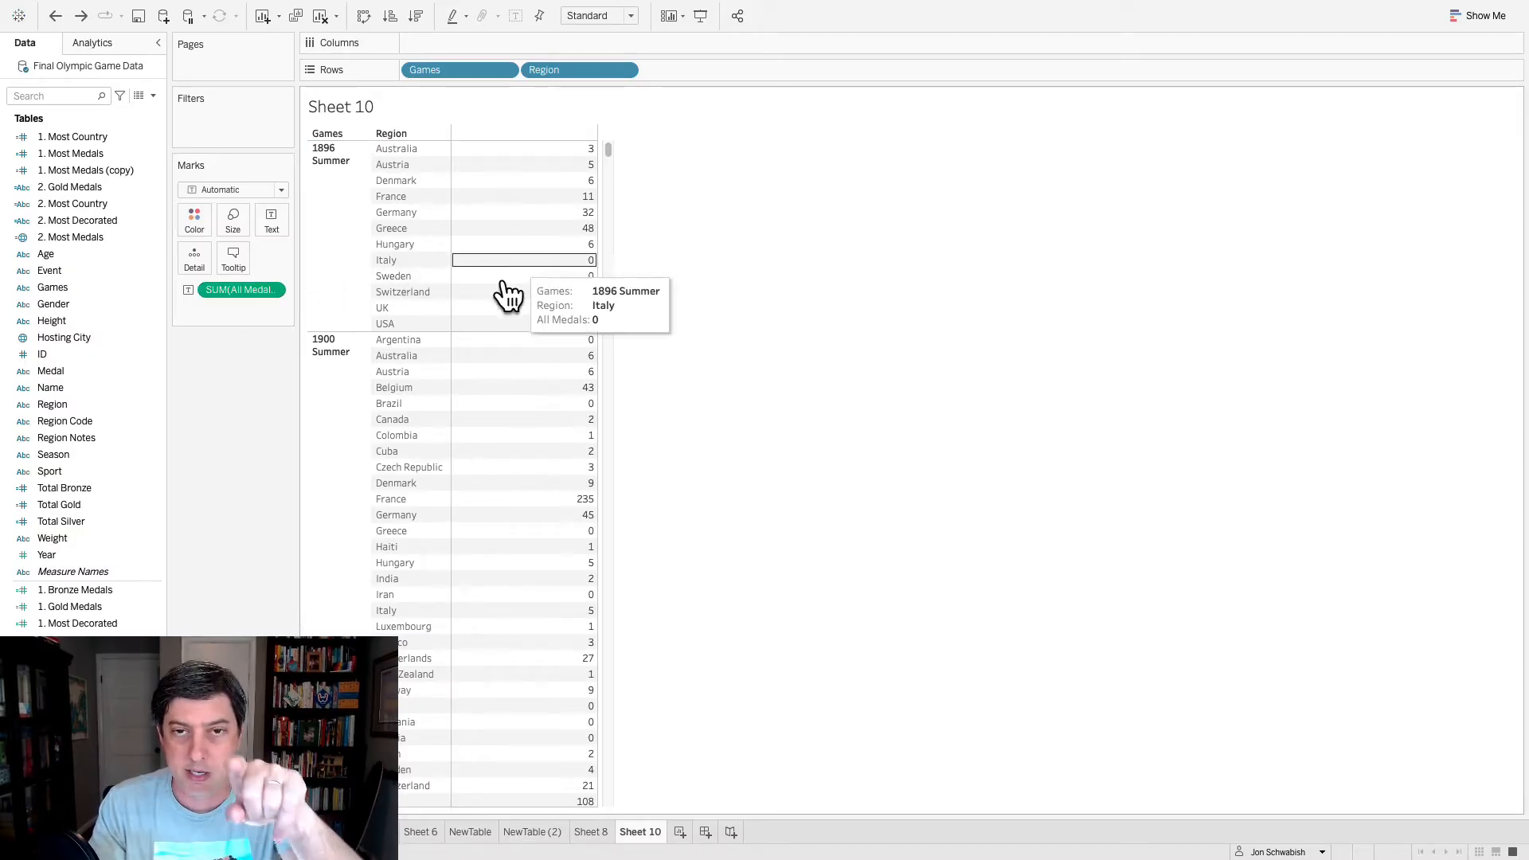
- Add the 1. Gold Medals, 1. Silver Medals and 1. Bronze Medals measures as value columns in the table alongside All Medals
drag(79, 607, 494, 530)
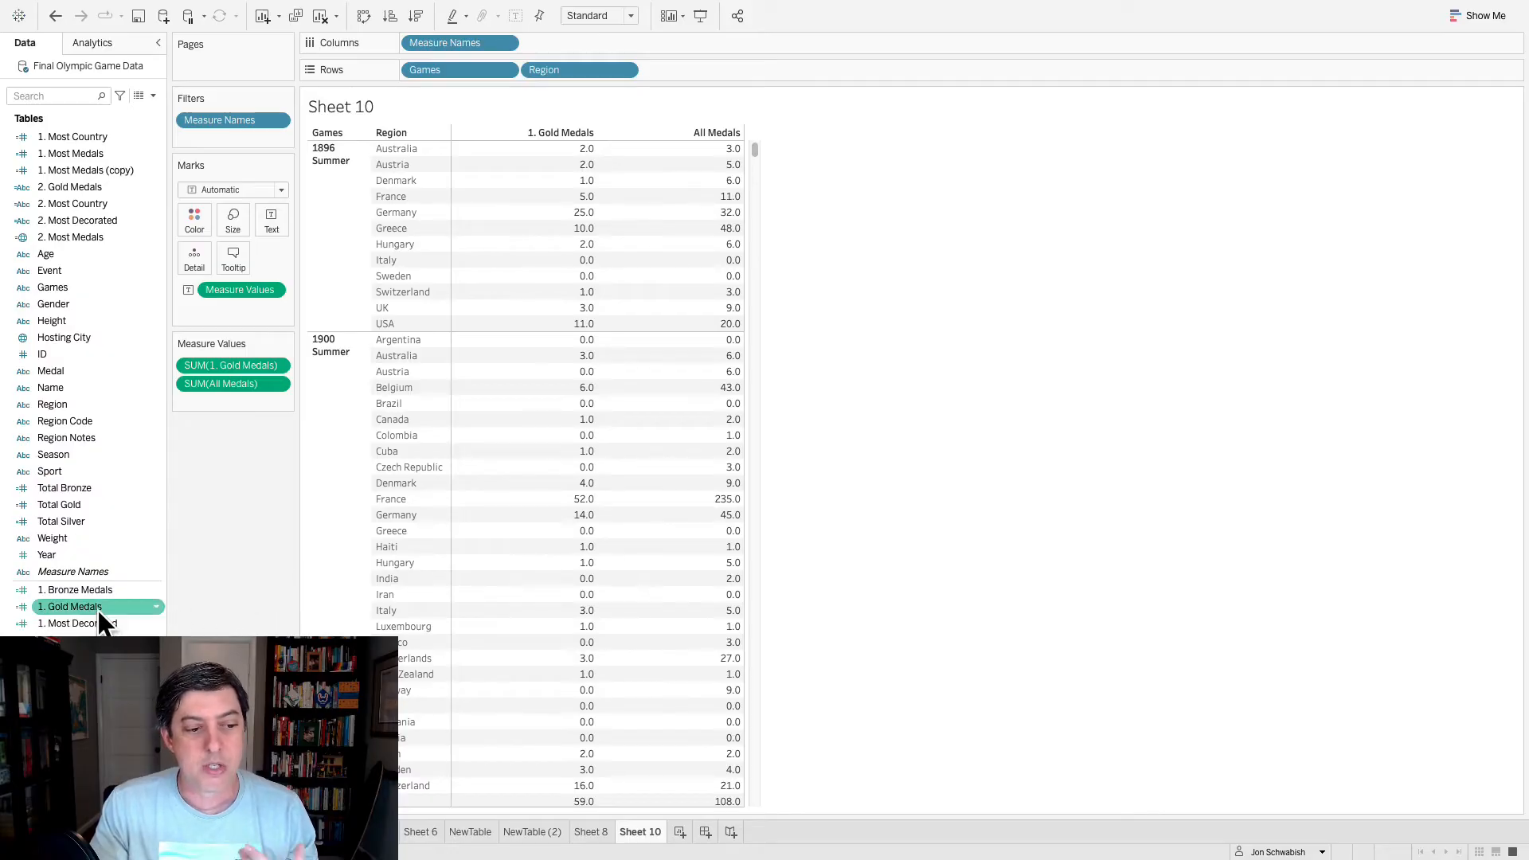
drag(88, 639, 562, 557)
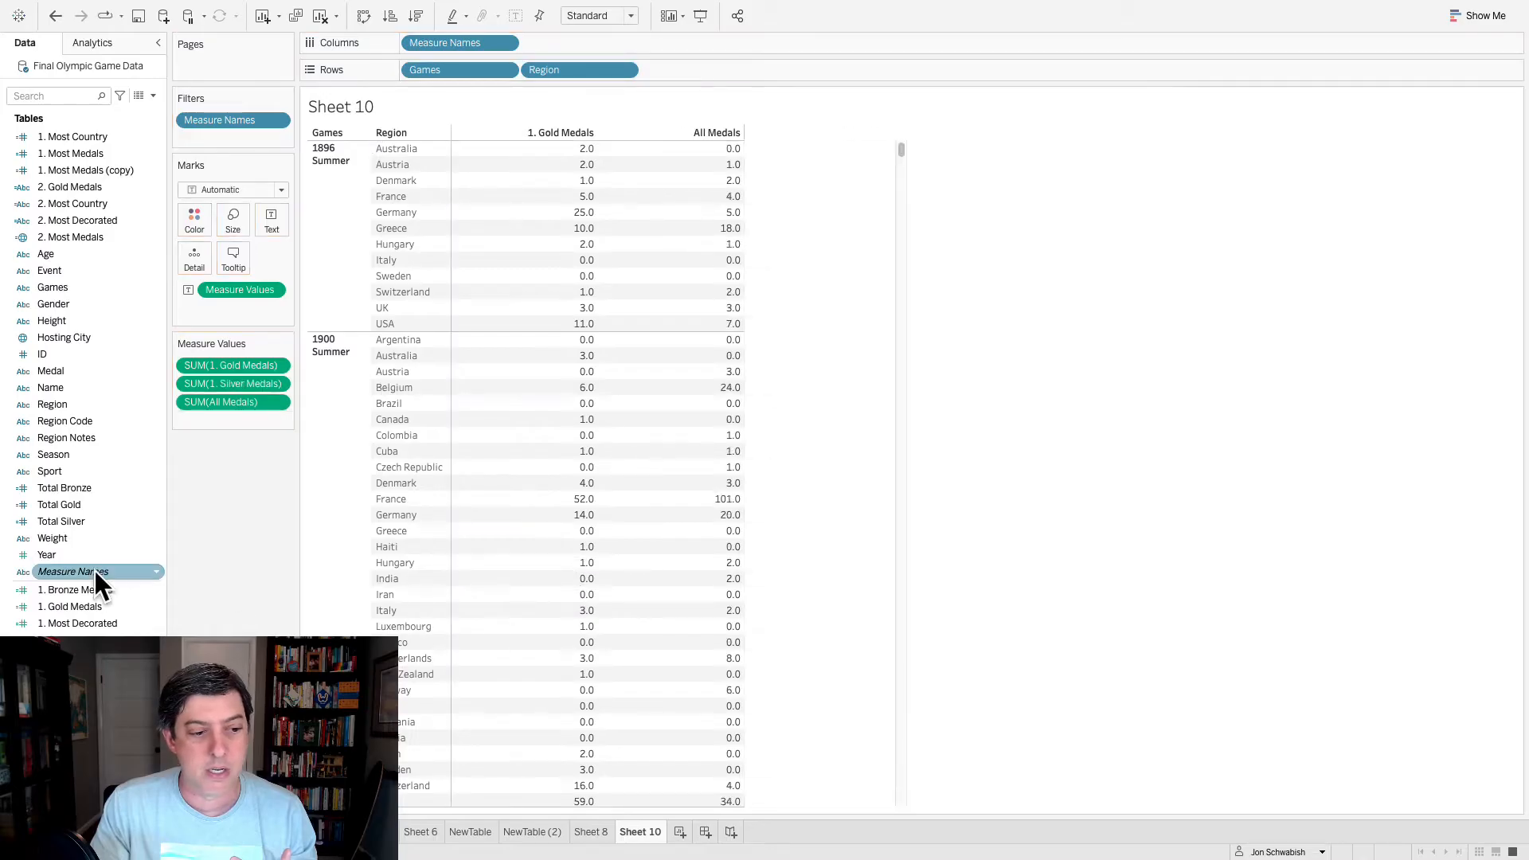
drag(86, 589, 632, 482)
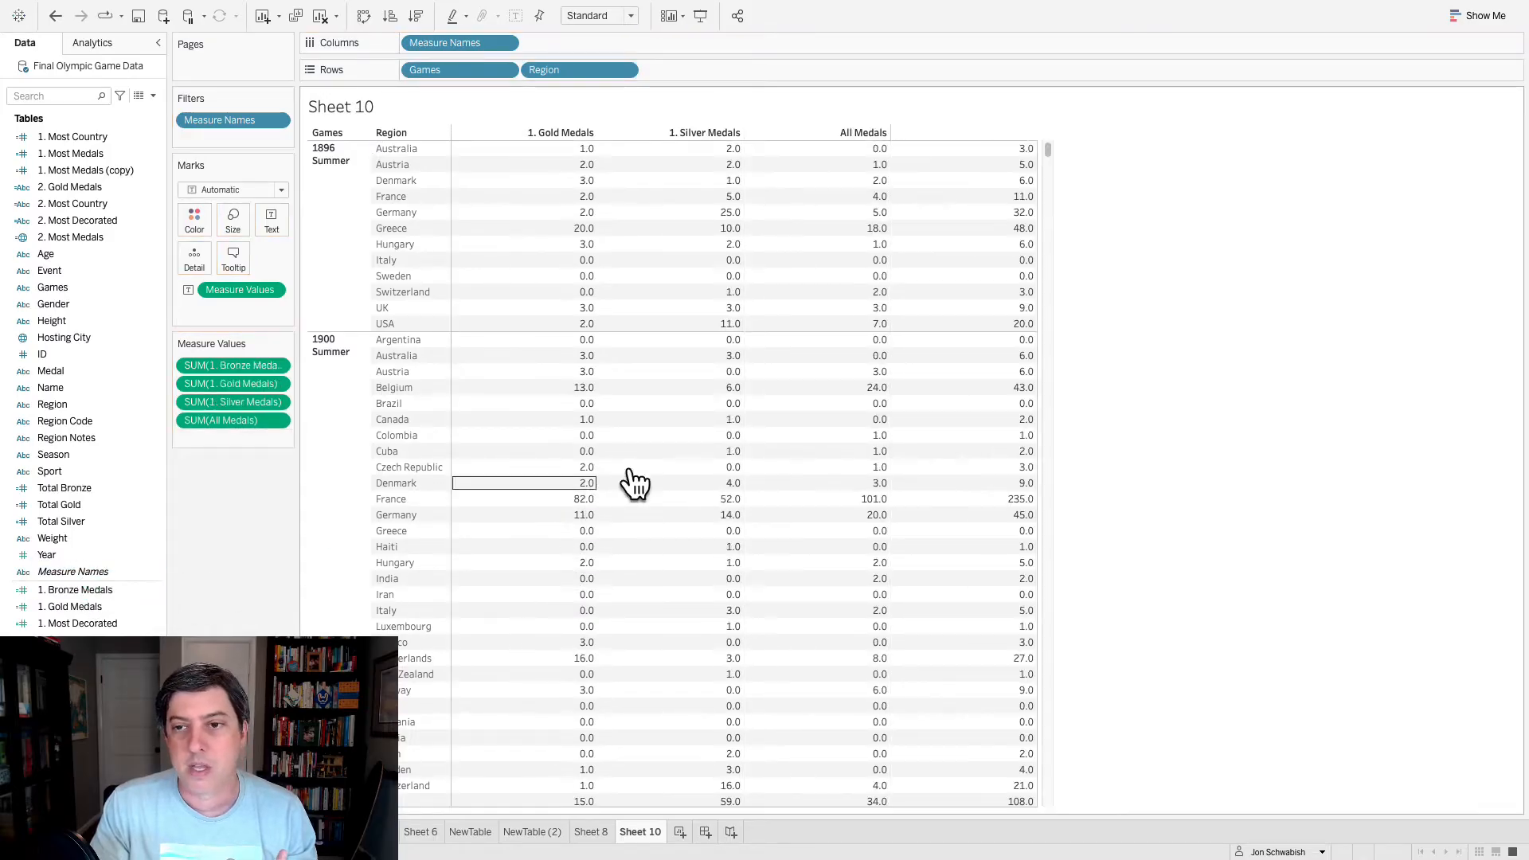
click(968, 131)
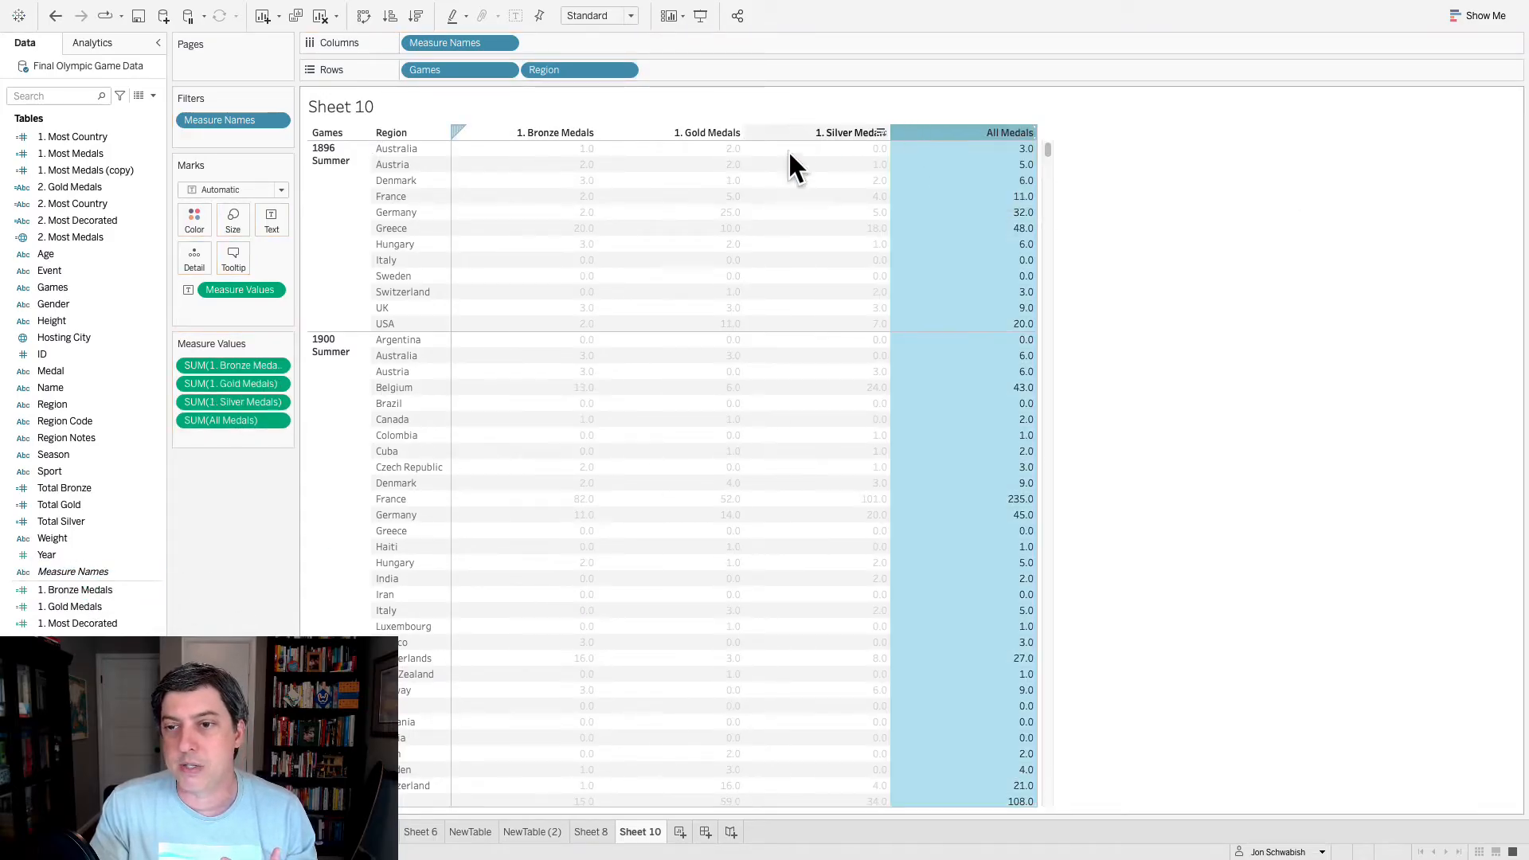
click(859, 197)
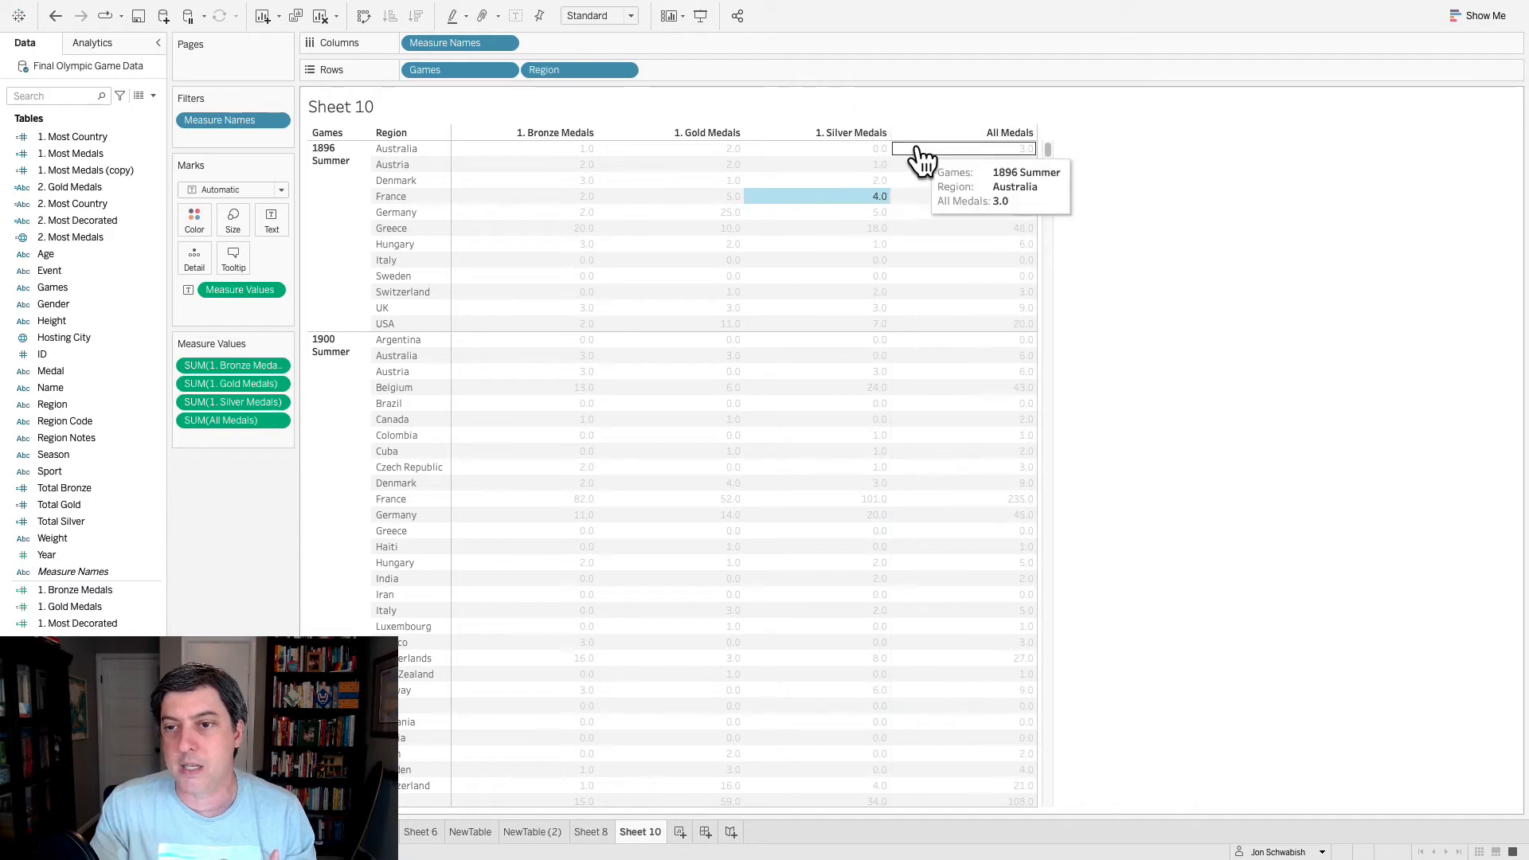
click(242, 530)
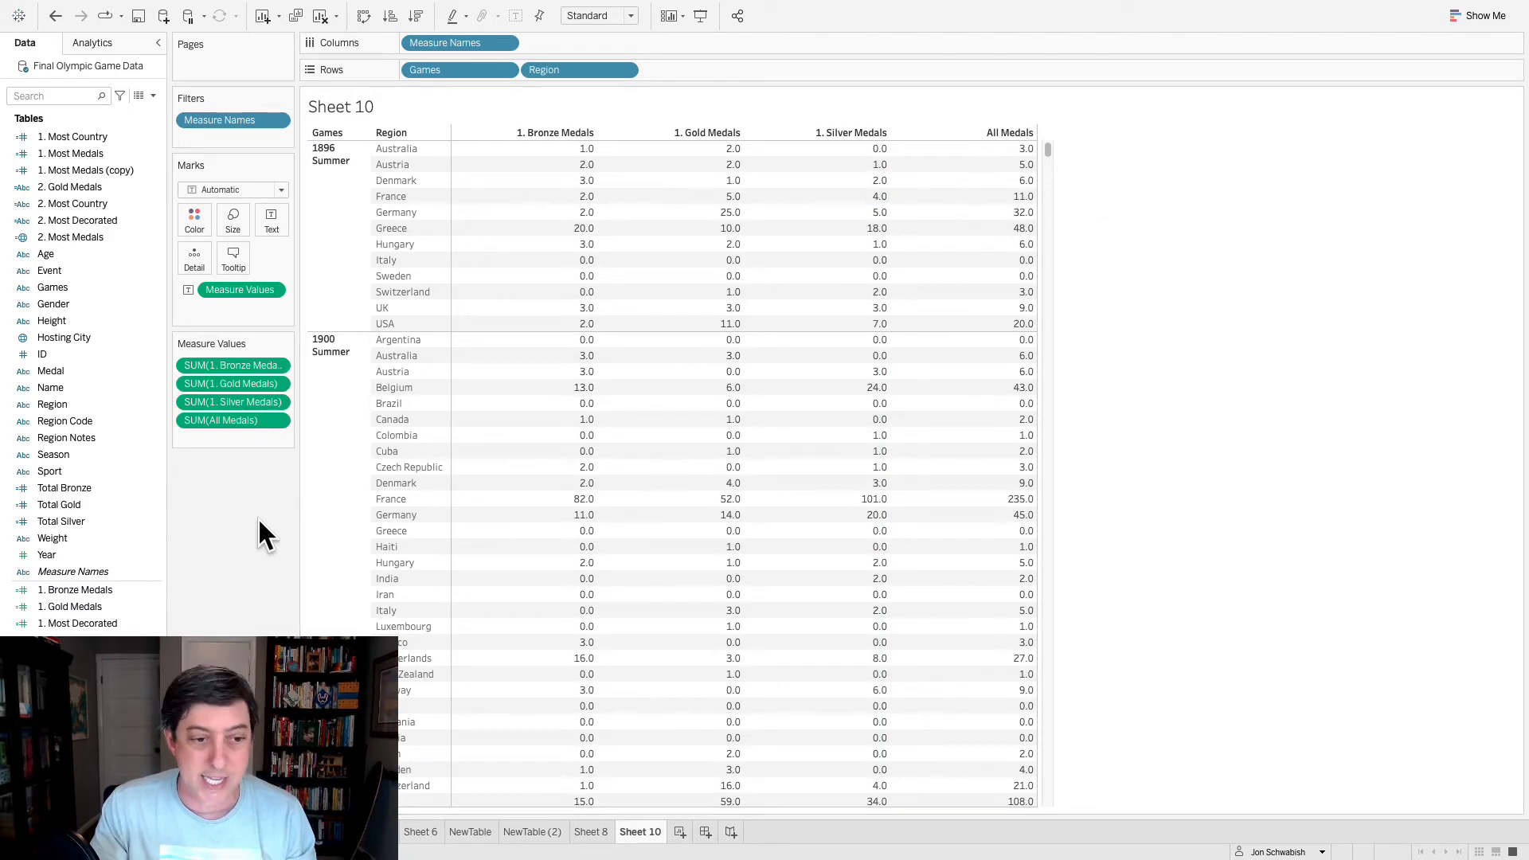
- Reorder the measure columns as All Medals, Gold, Bronze and Silver, restoring the Bronze measure removed by accident
drag(260, 426, 263, 376)
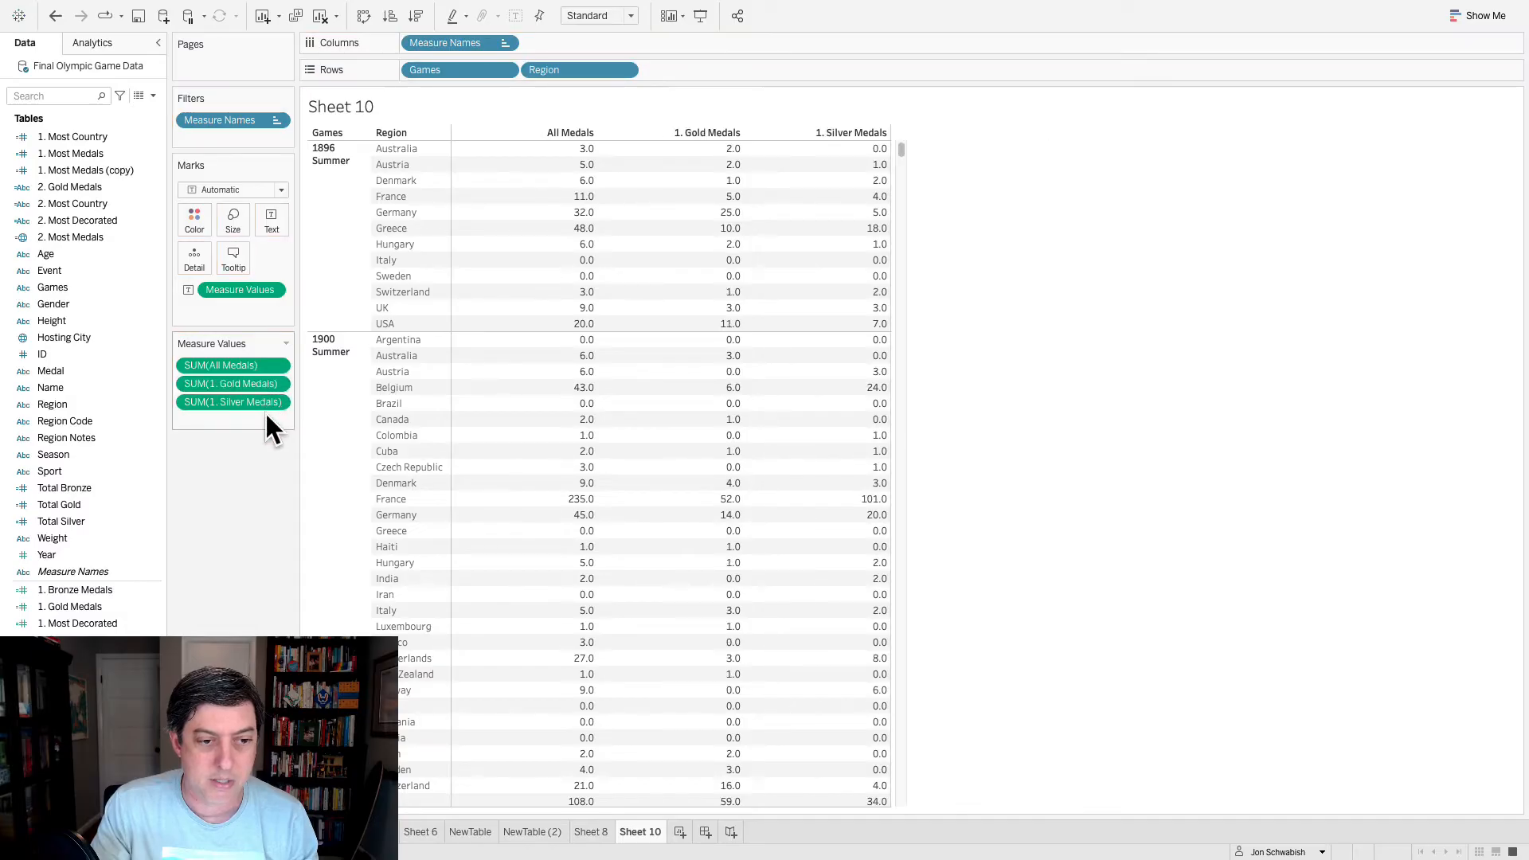
key(ctrl+z)
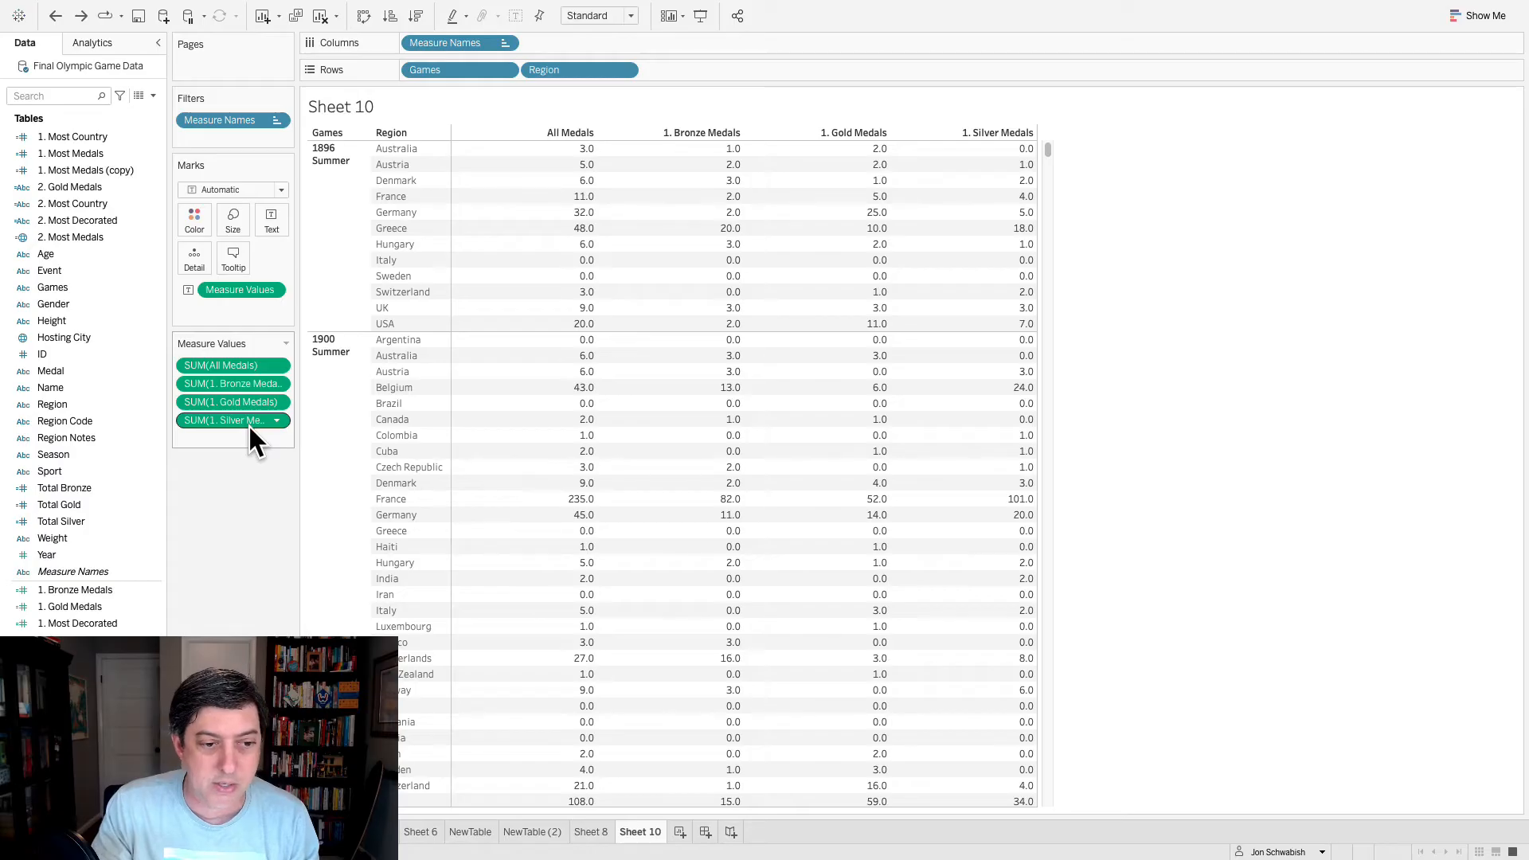
drag(249, 423, 251, 371)
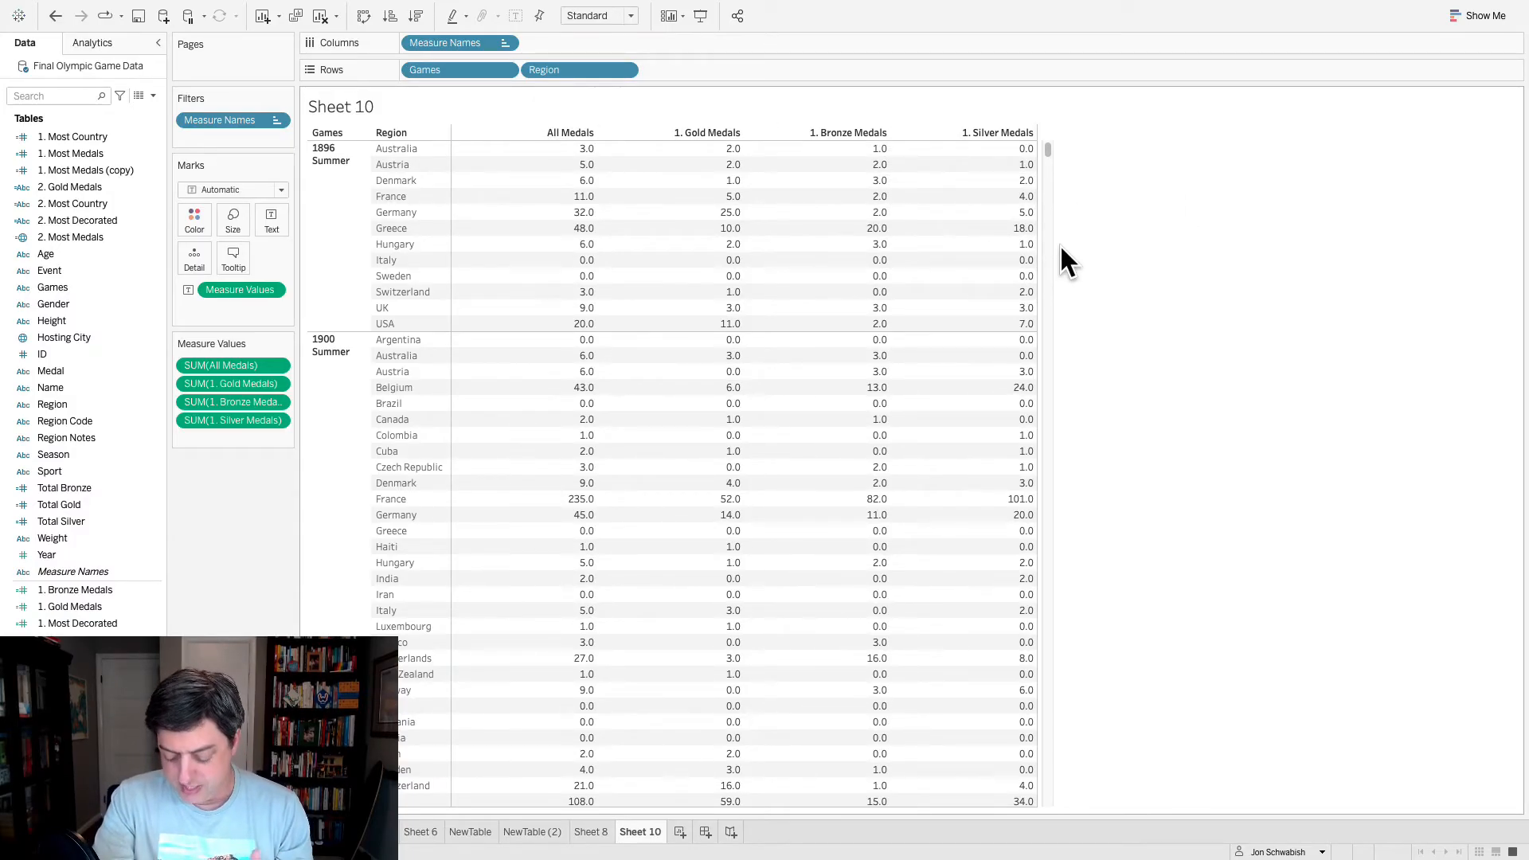
- Switch to the SampleTable workbook in Excel and examine the shaded Gold, Silver and Bronze columns
mouse_move(973, 395)
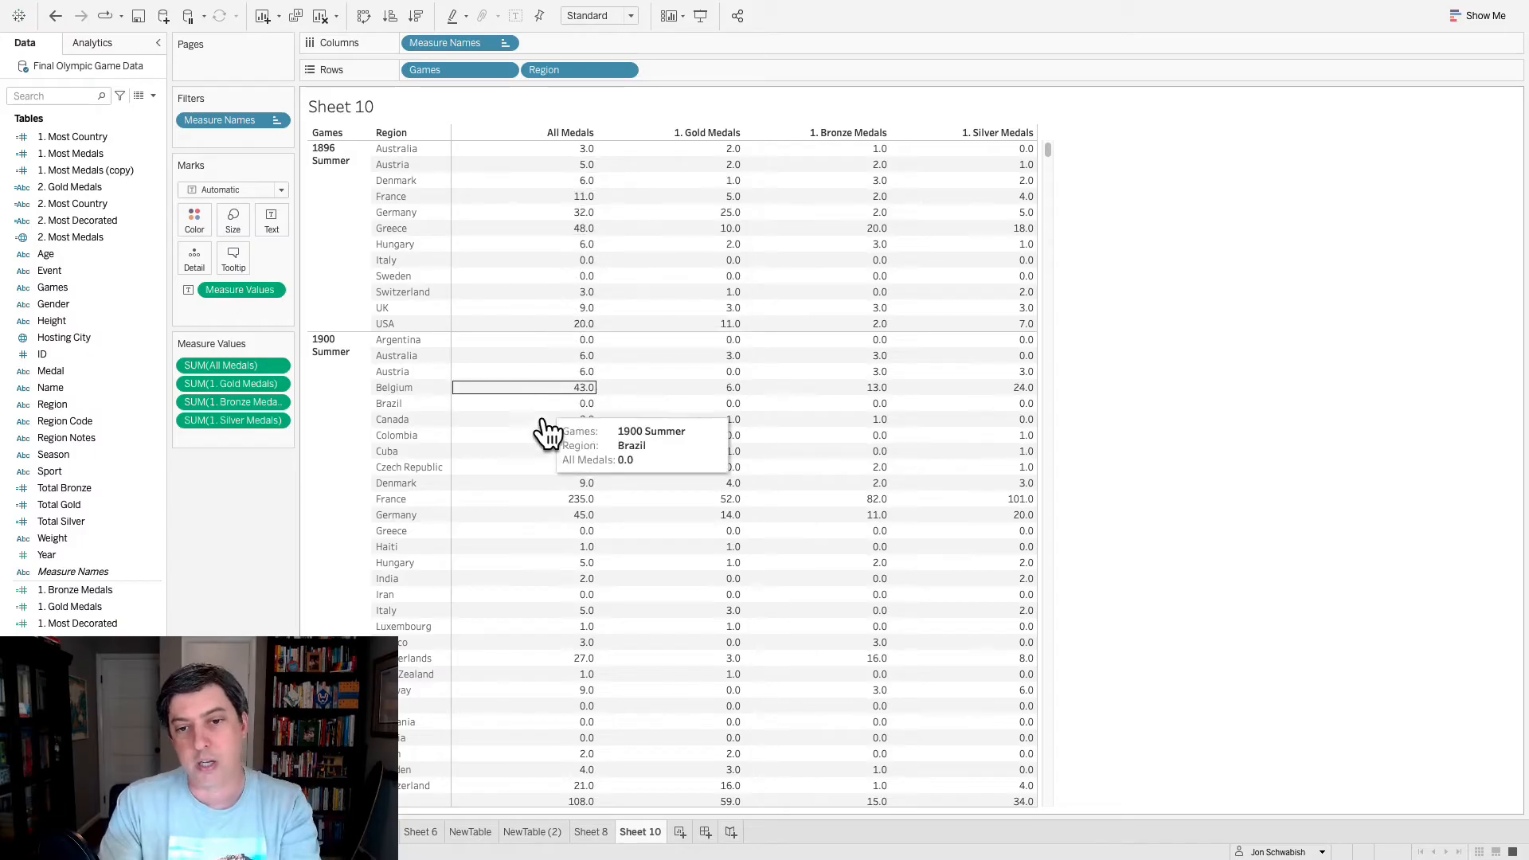
key(super+Tab)
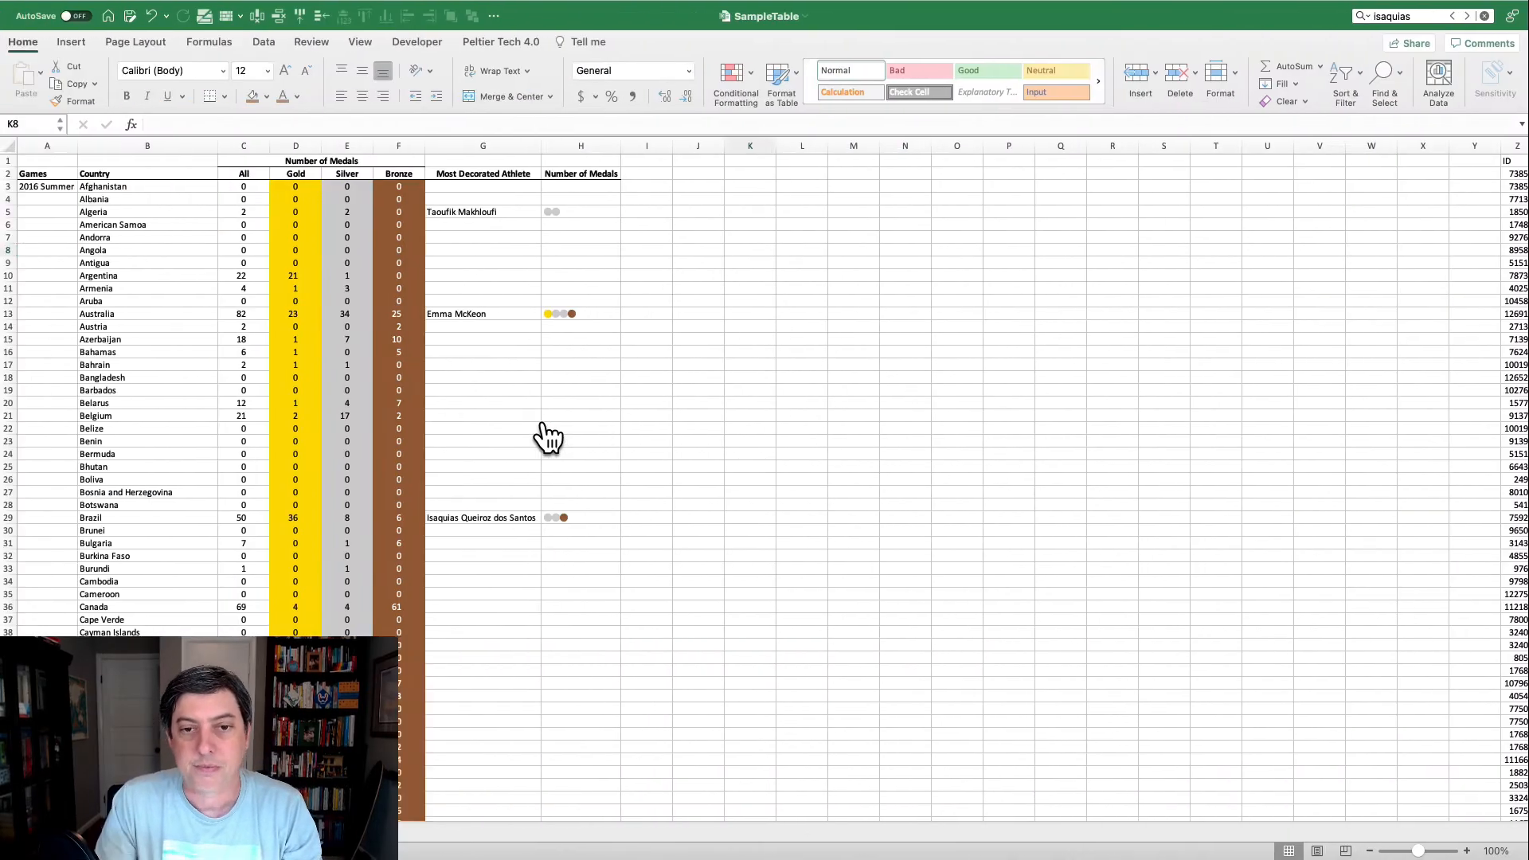
drag(307, 143, 375, 144)
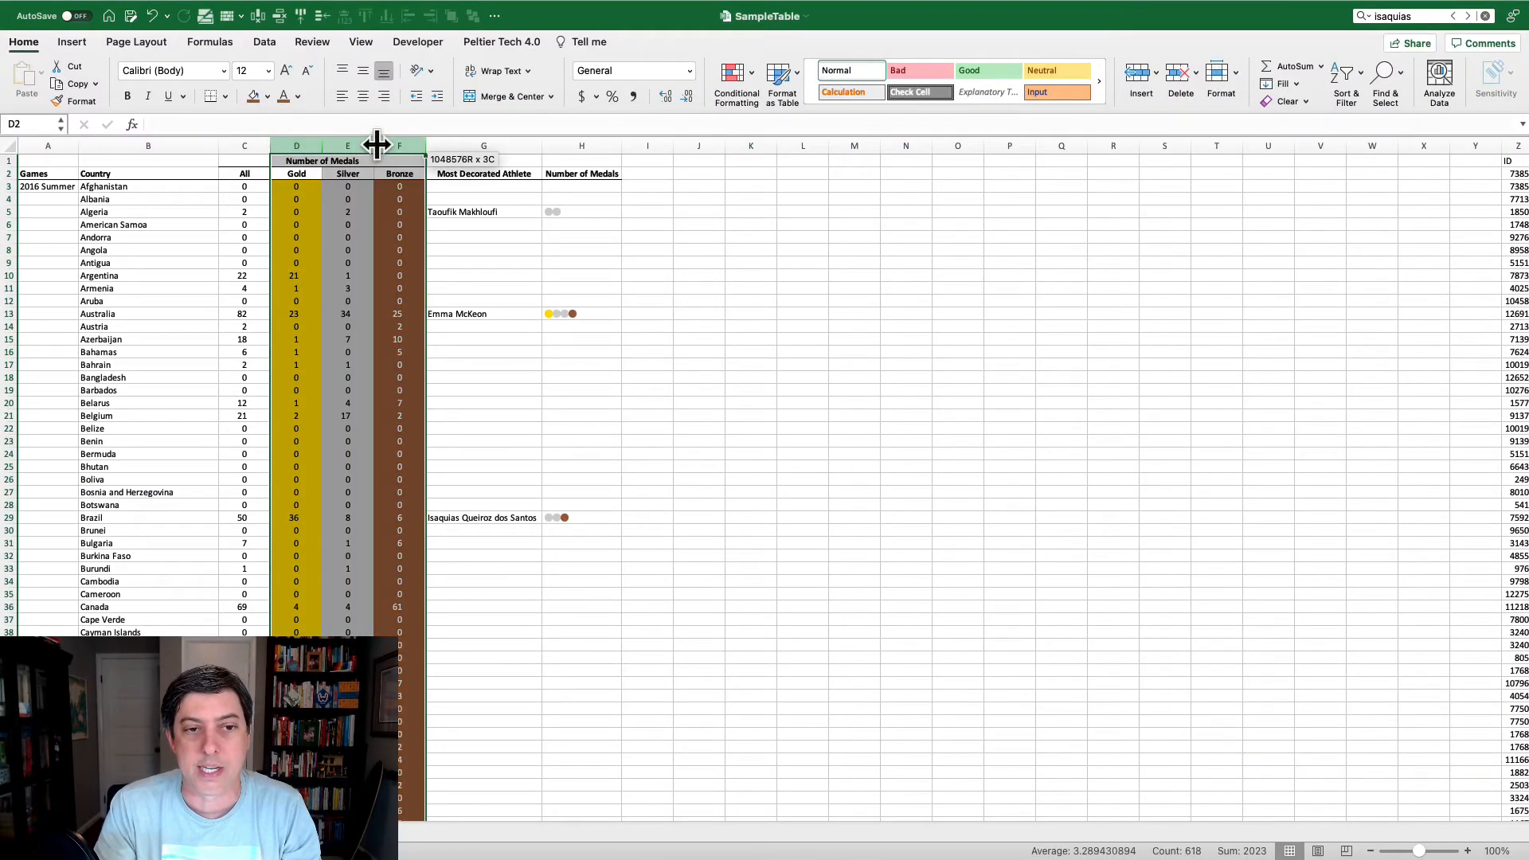
click(301, 225)
click(350, 225)
click(406, 236)
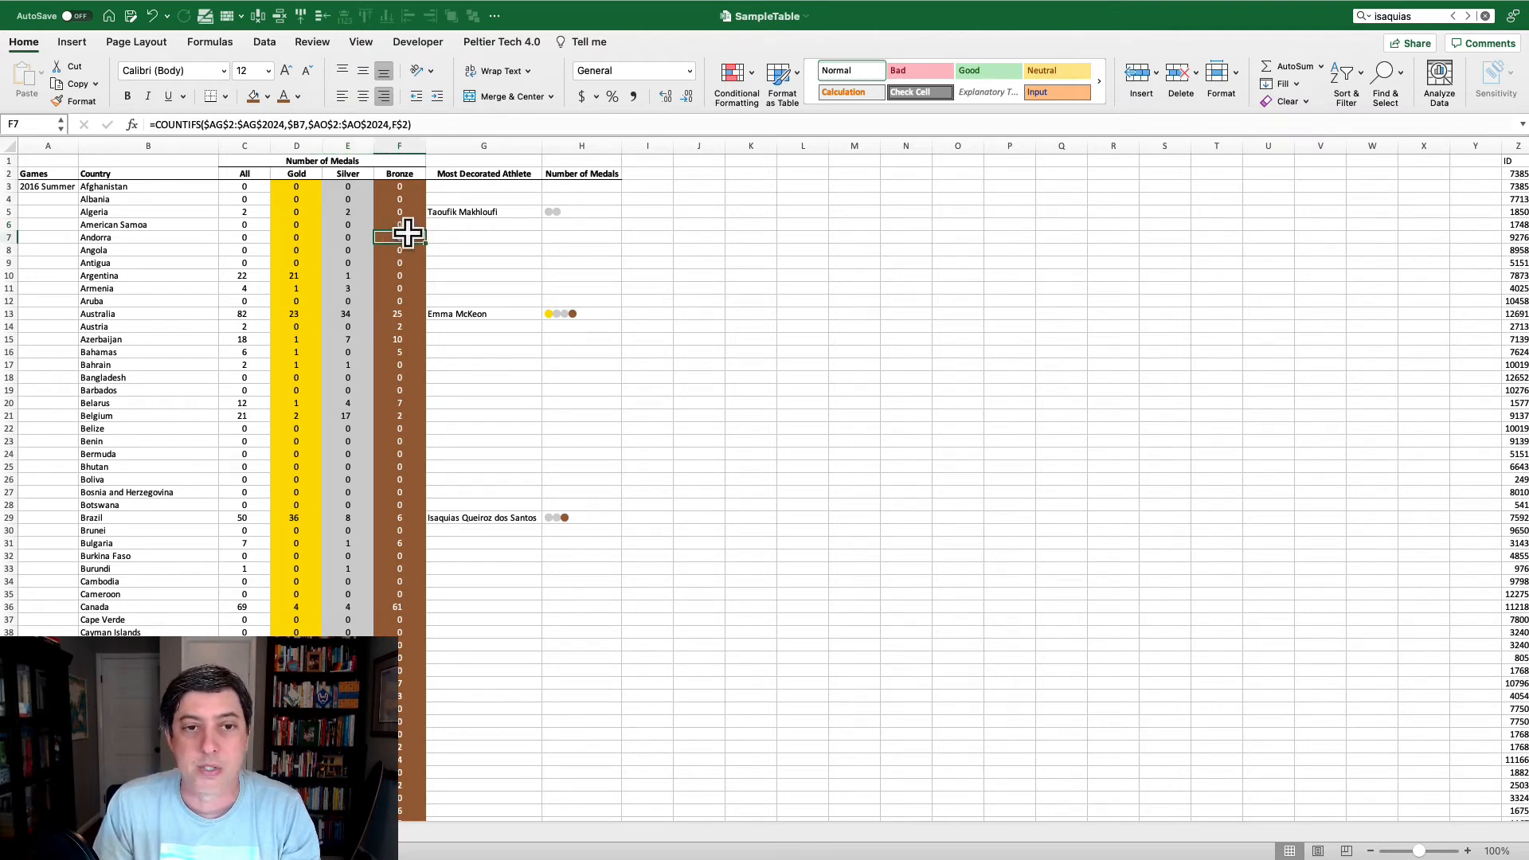
- Look up the hex code of the Gold column's fill color without changing it, and return to the Tableau sheet
click(297, 225)
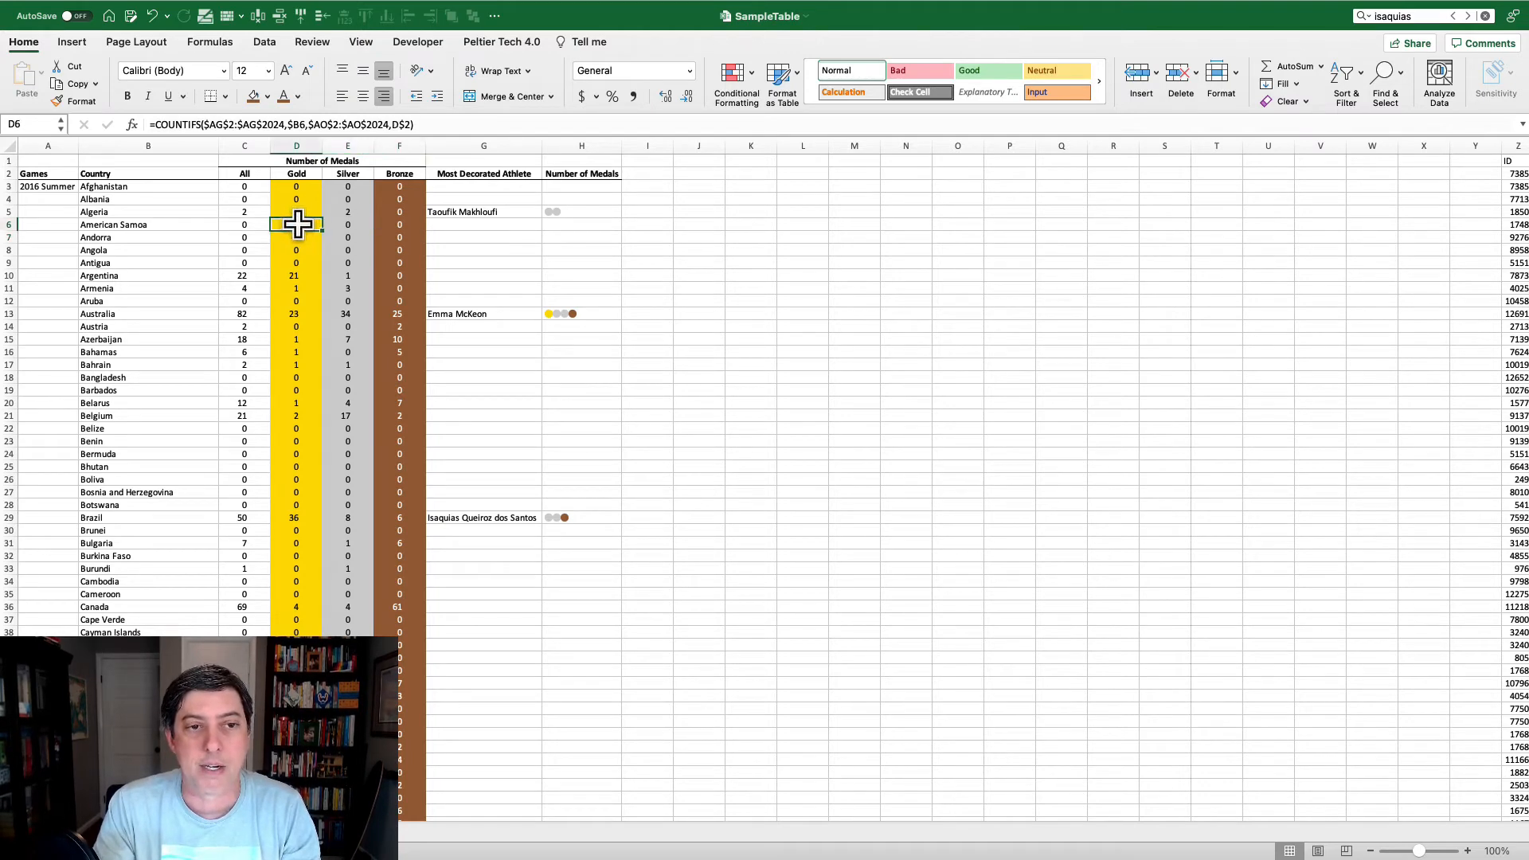
click(269, 94)
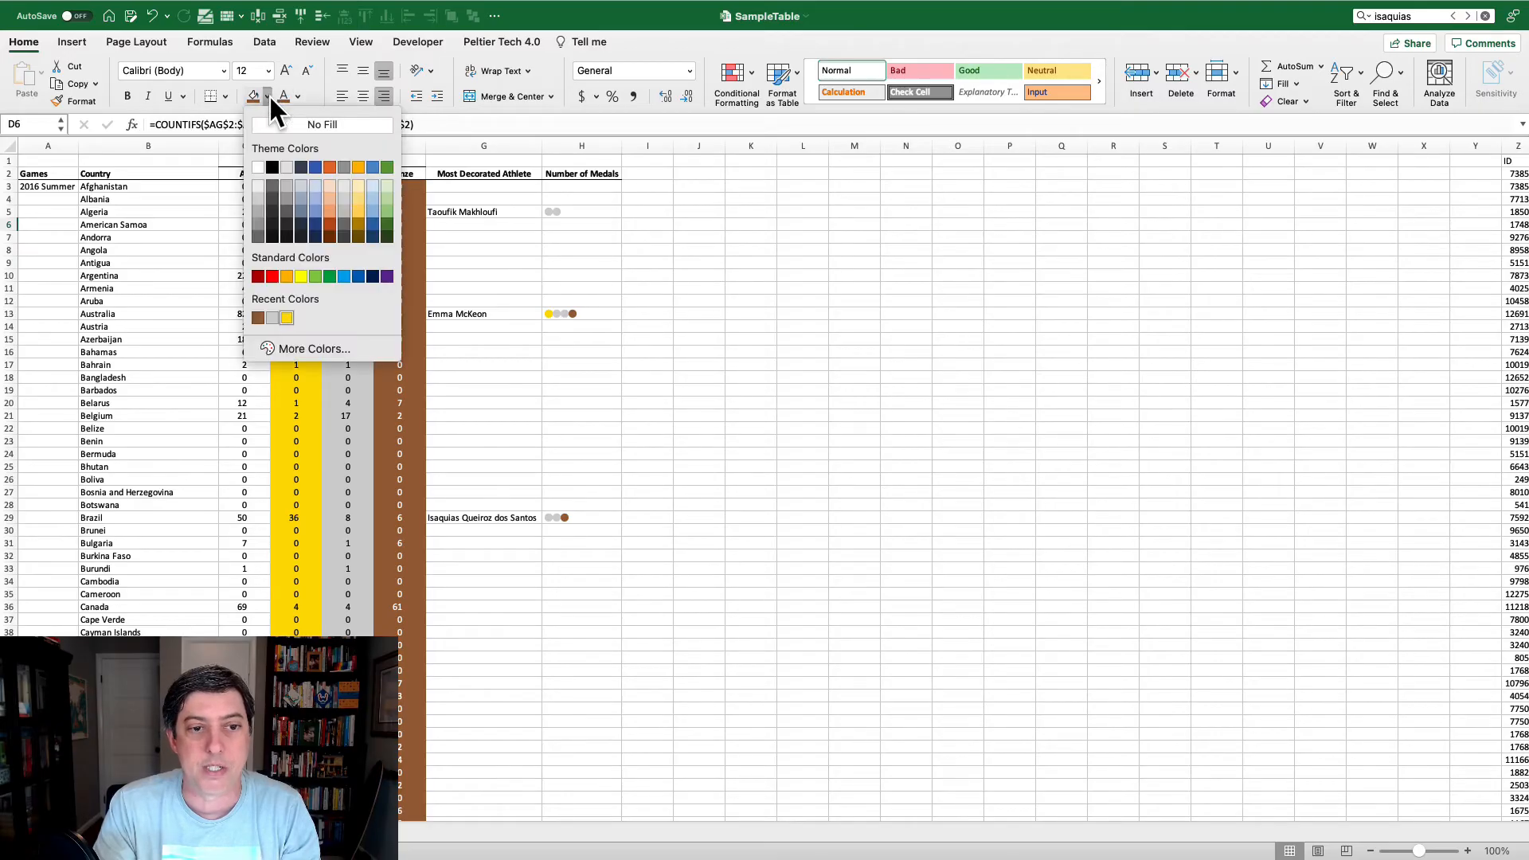
click(309, 346)
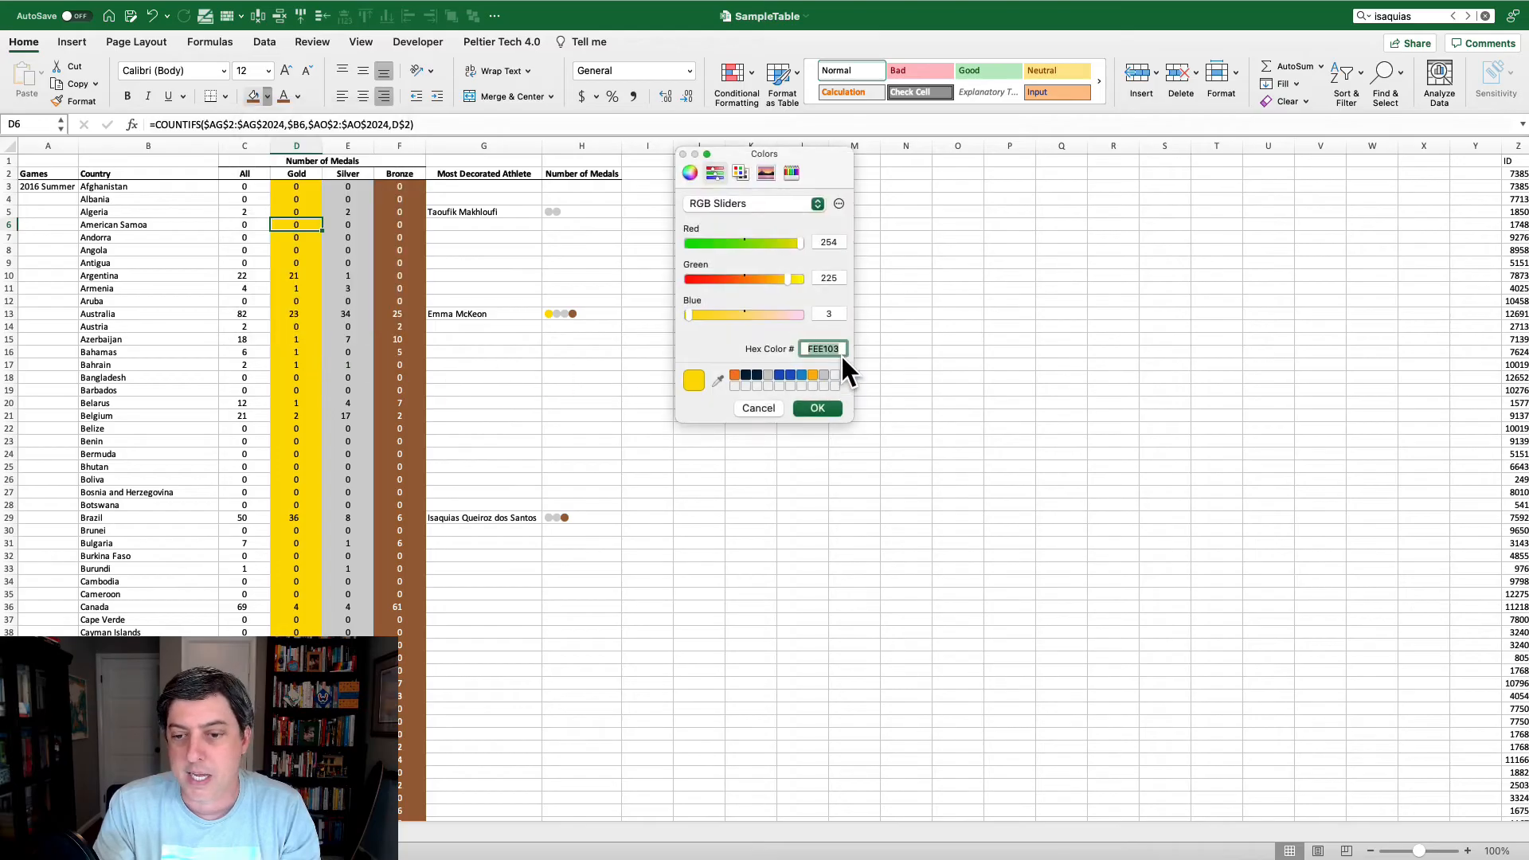
click(842, 355)
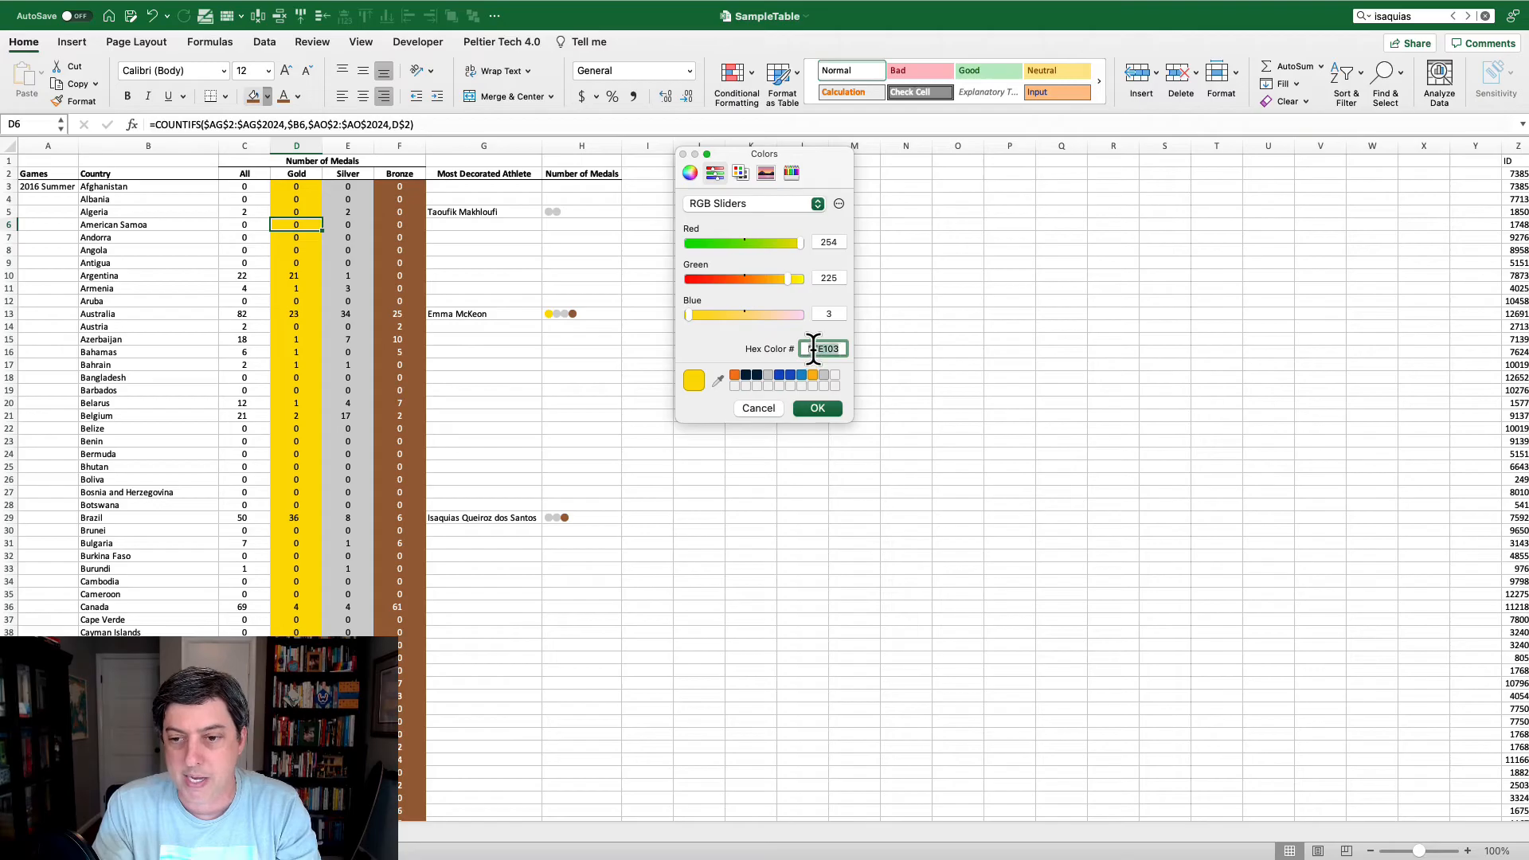
click(758, 408)
key(ctrl+Right)
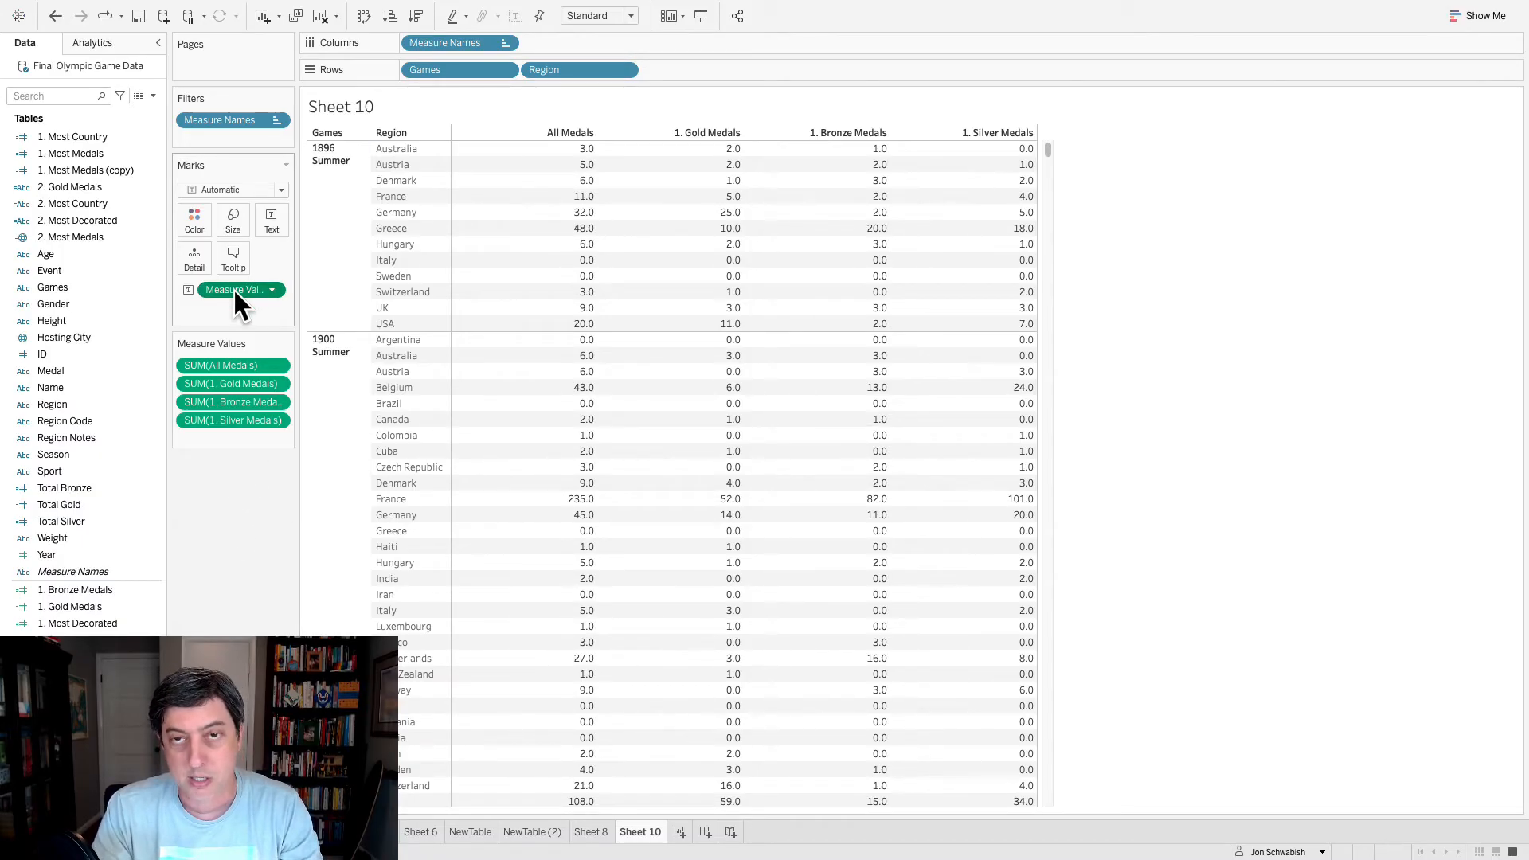
- Color the table cells by Measure Values using Square marks, with a separate color legend for each measure
mouse_move(233, 291)
mouse_down()
mouse_move(260, 265)
mouse_move(200, 218)
mouse_up()
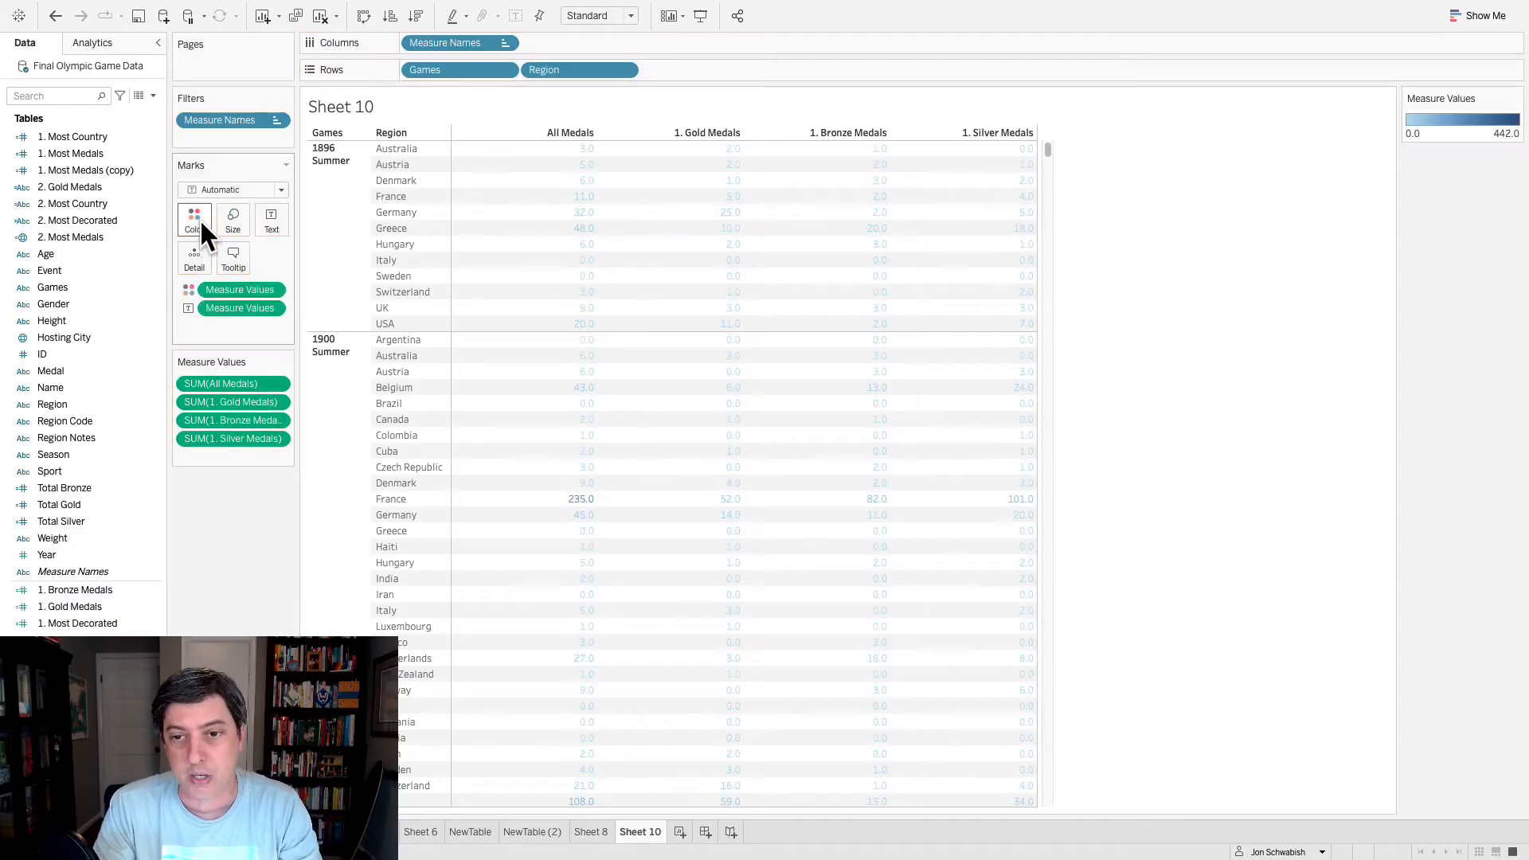
click(282, 190)
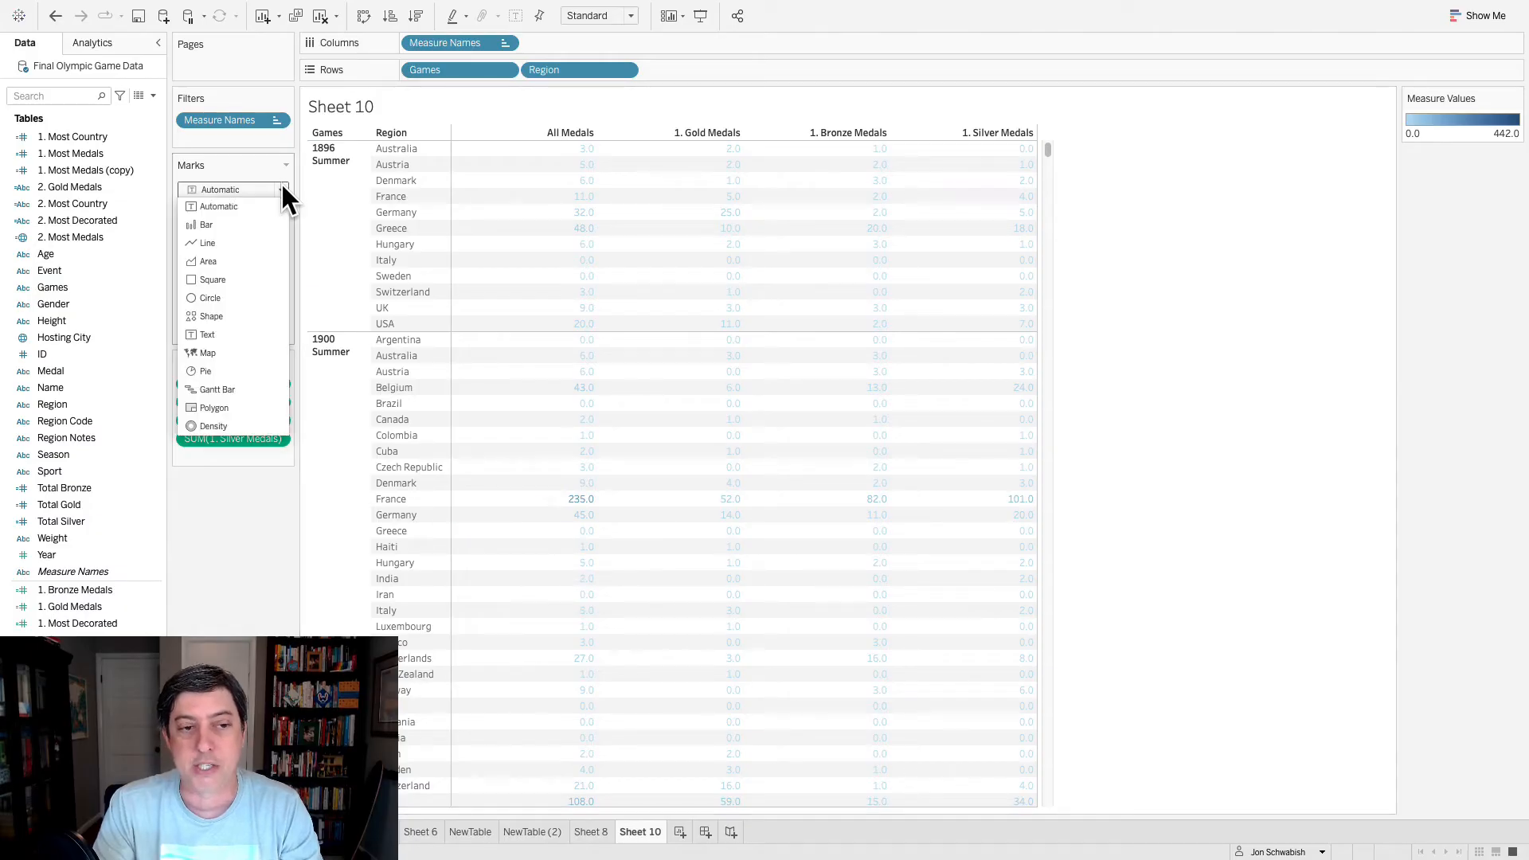
click(227, 274)
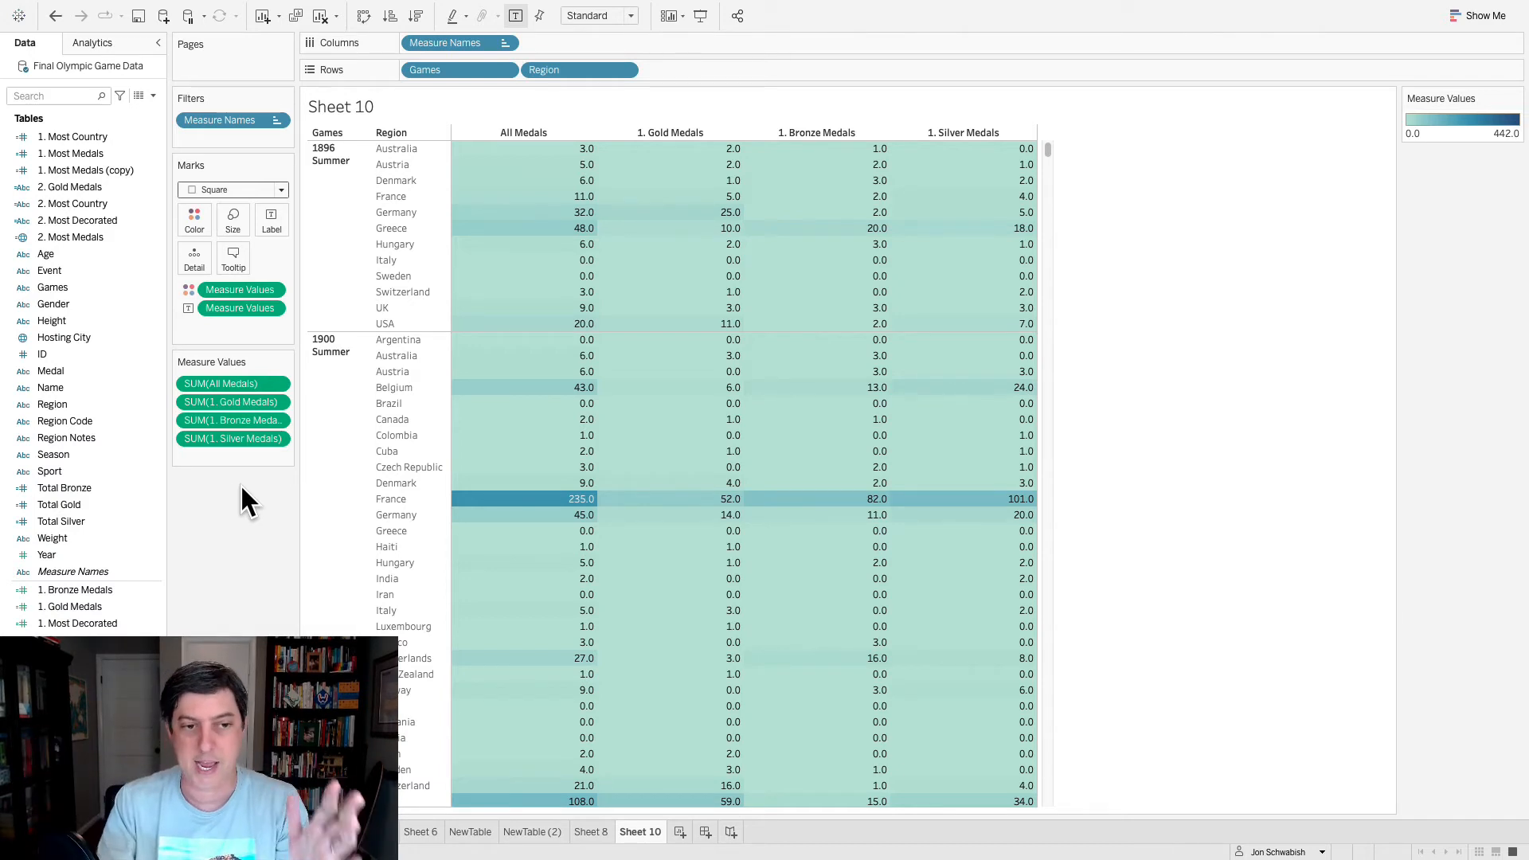
click(274, 291)
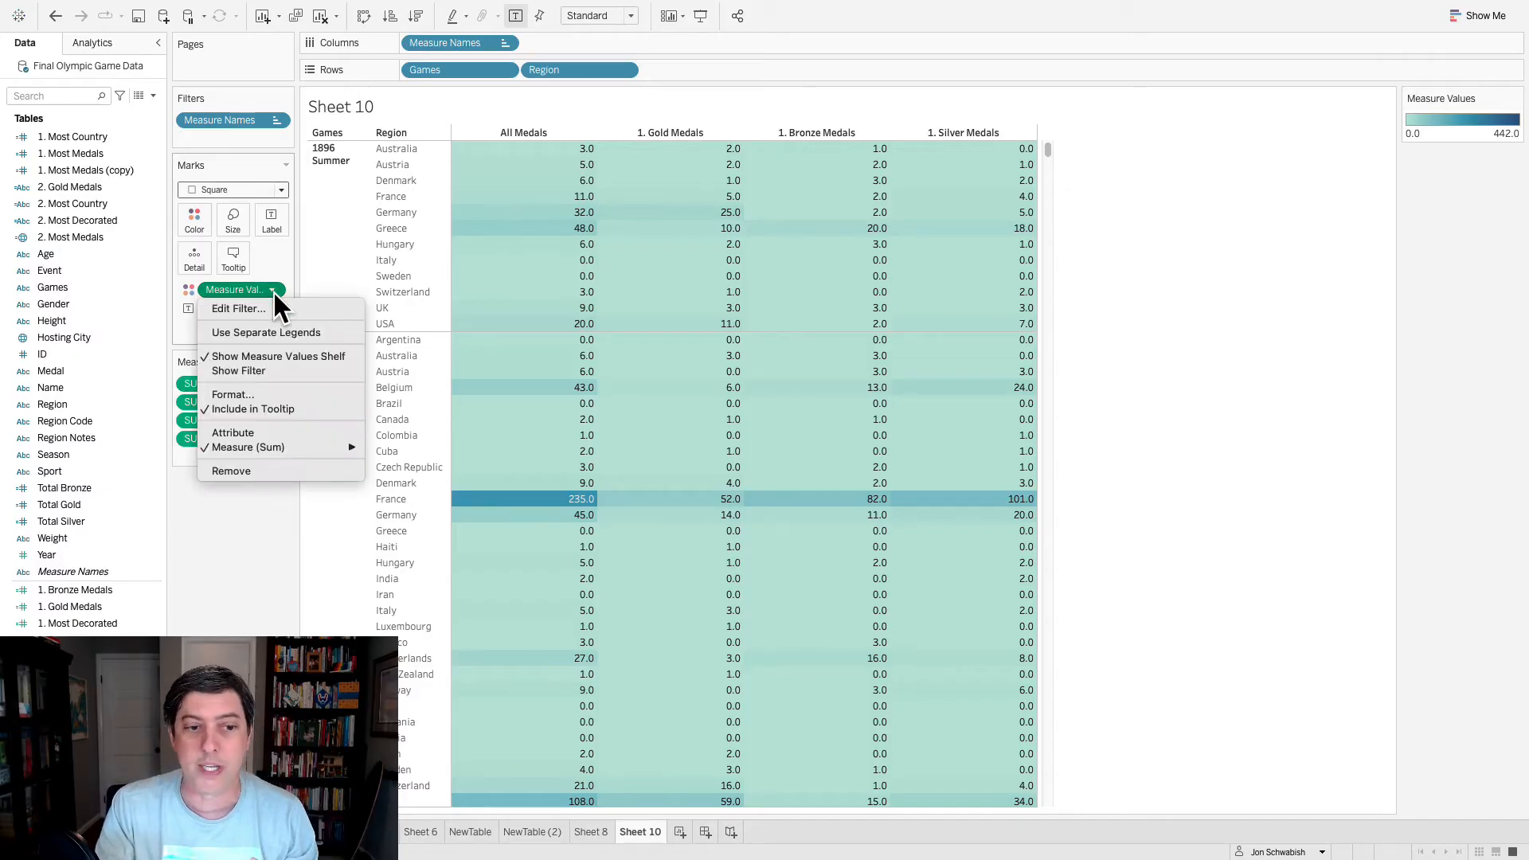
click(281, 332)
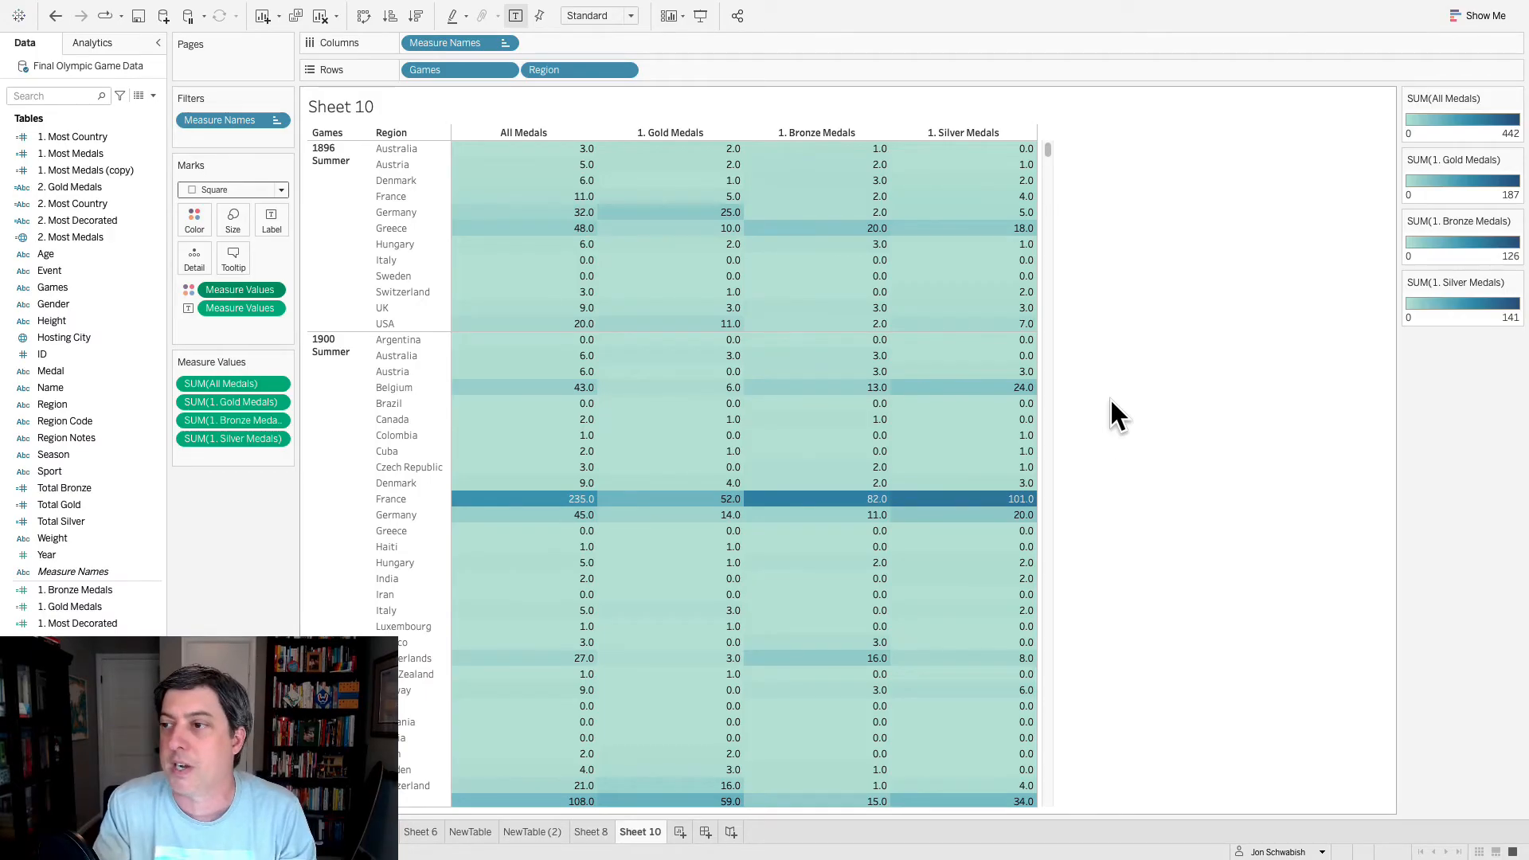
- Edit the Gold Medals color legend to use a two-step stepped color with the Orange-Blue Diverging palette
click(1515, 159)
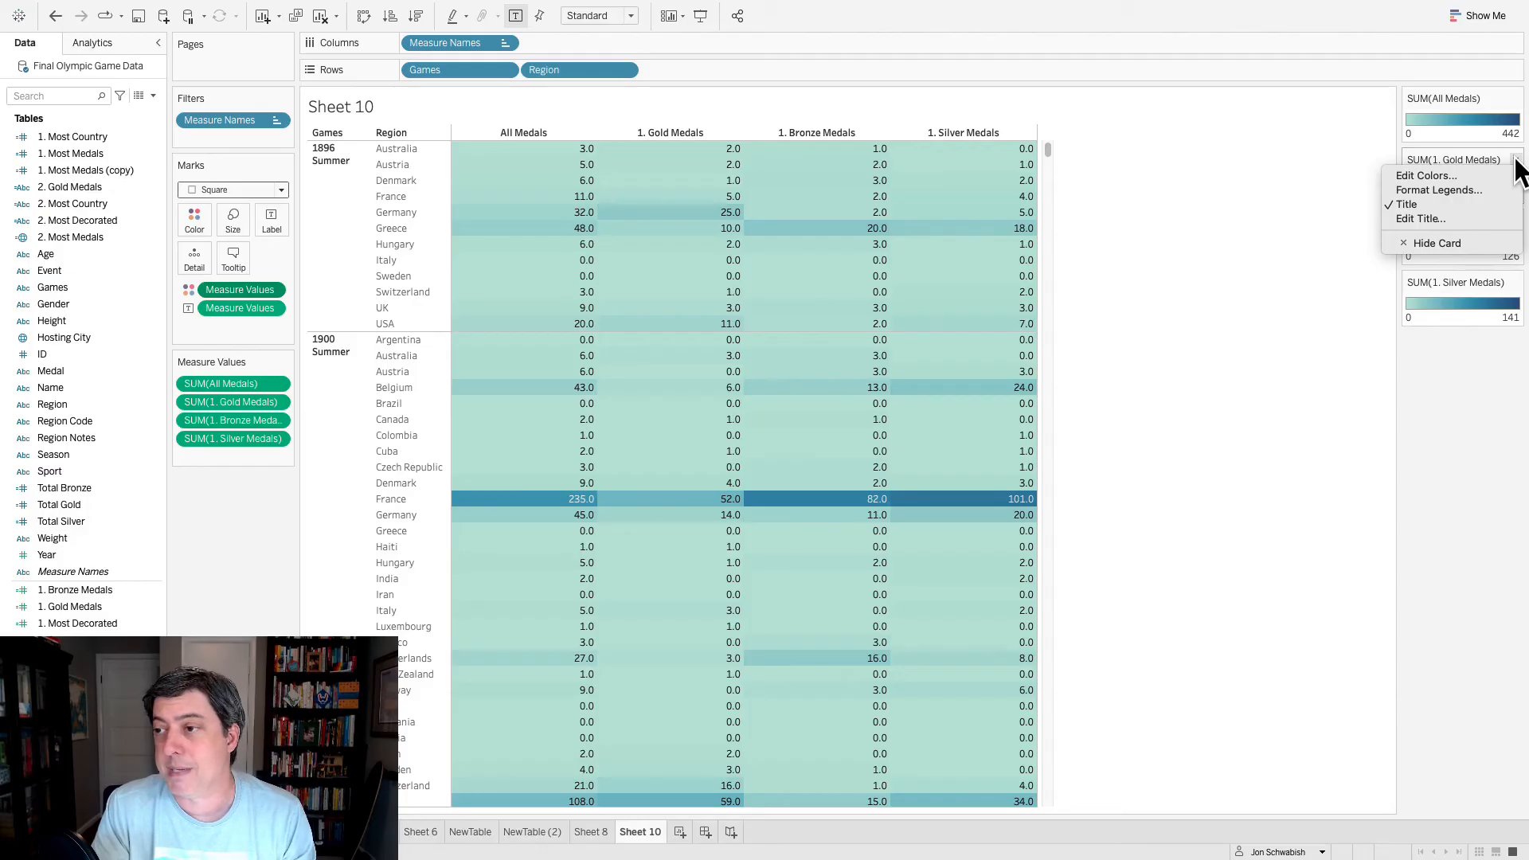
click(1479, 172)
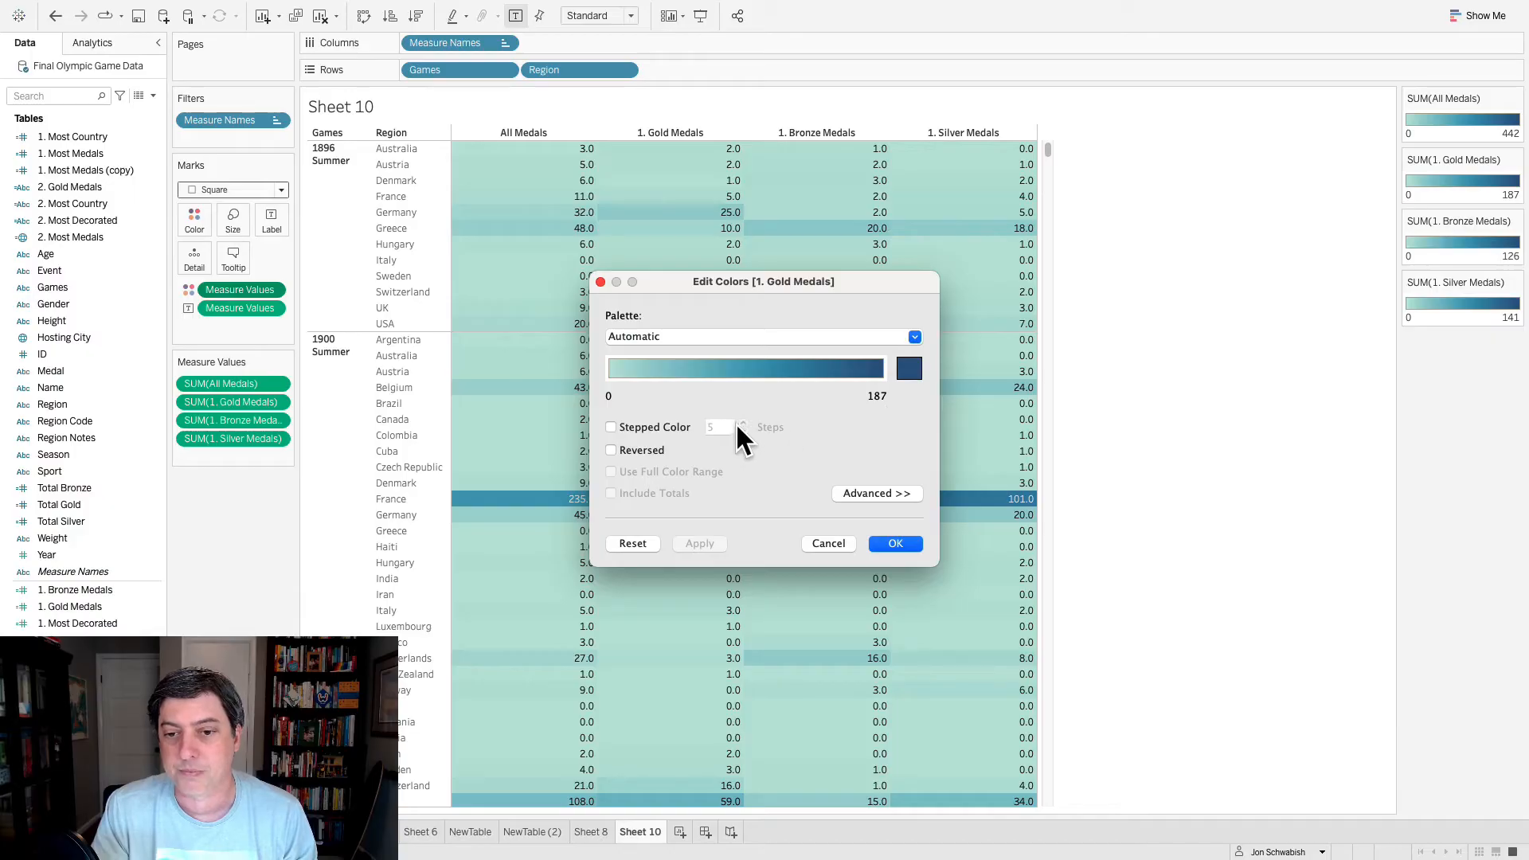
click(645, 427)
click(743, 431)
click(744, 431)
click(743, 430)
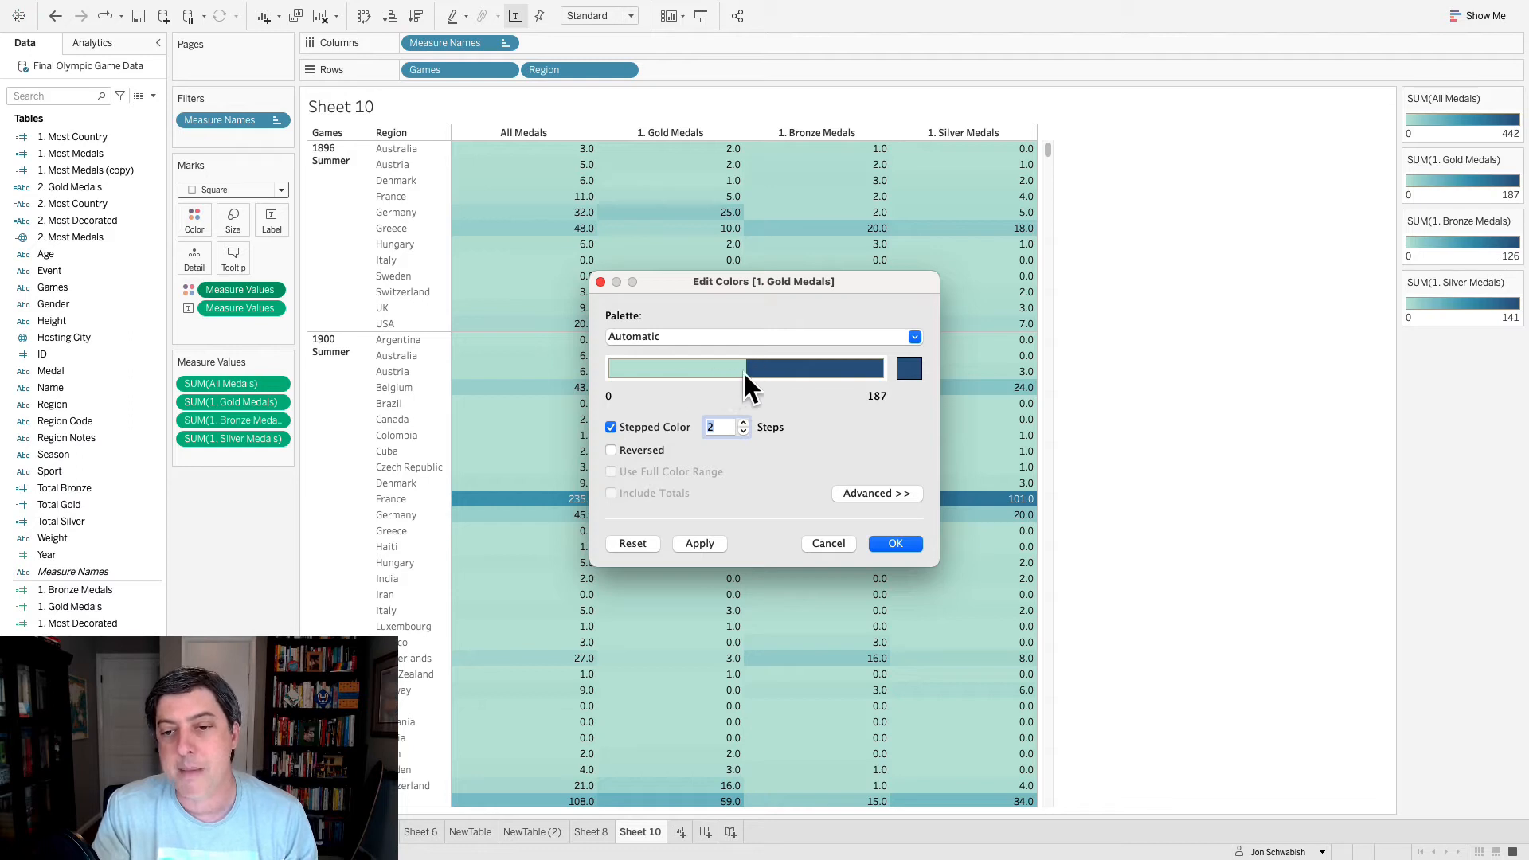
click(908, 370)
click(862, 448)
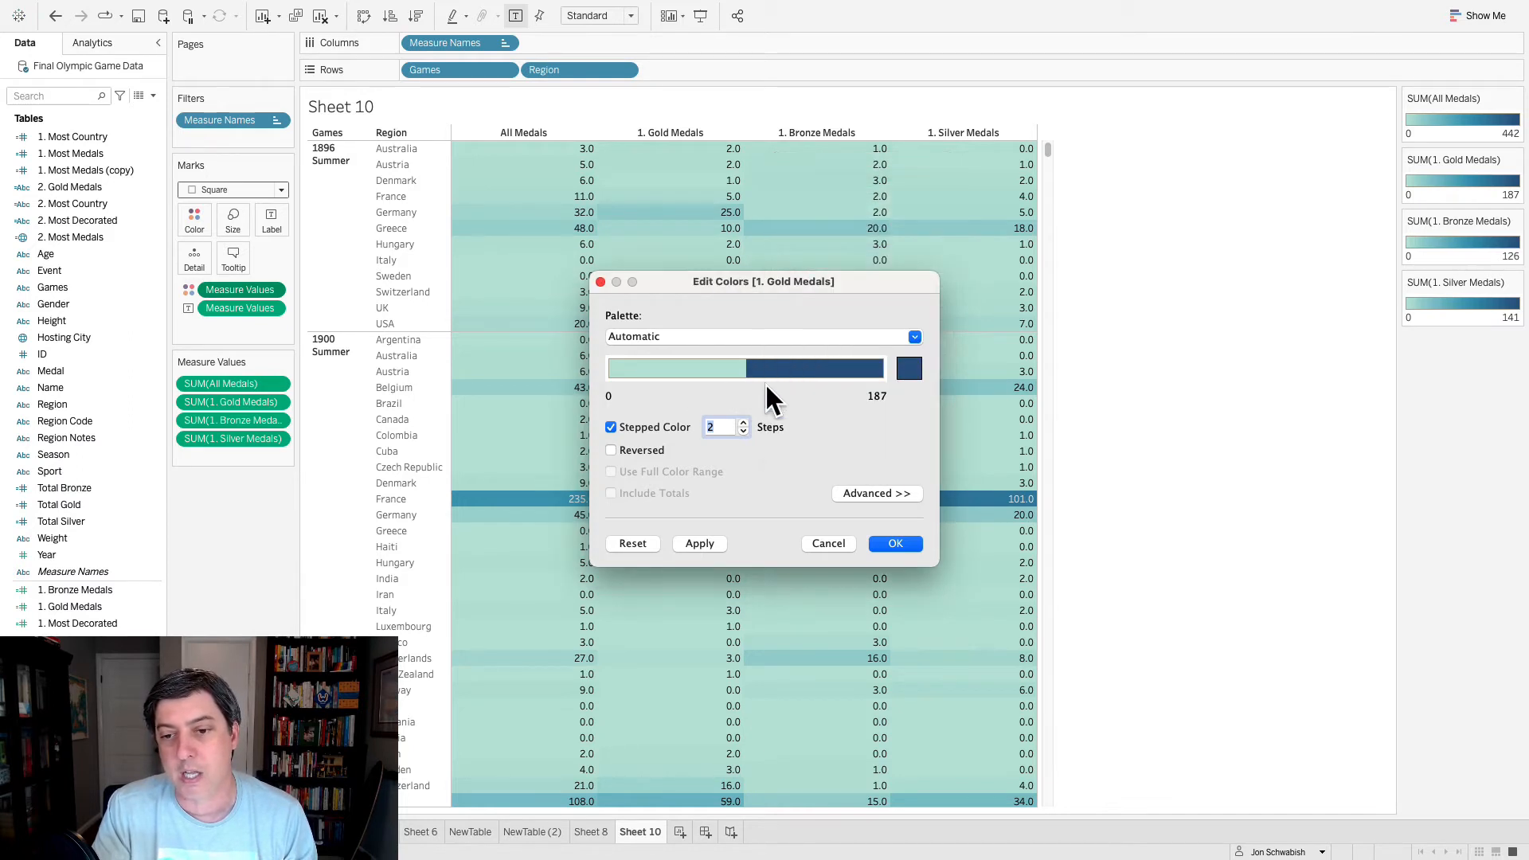
click(797, 338)
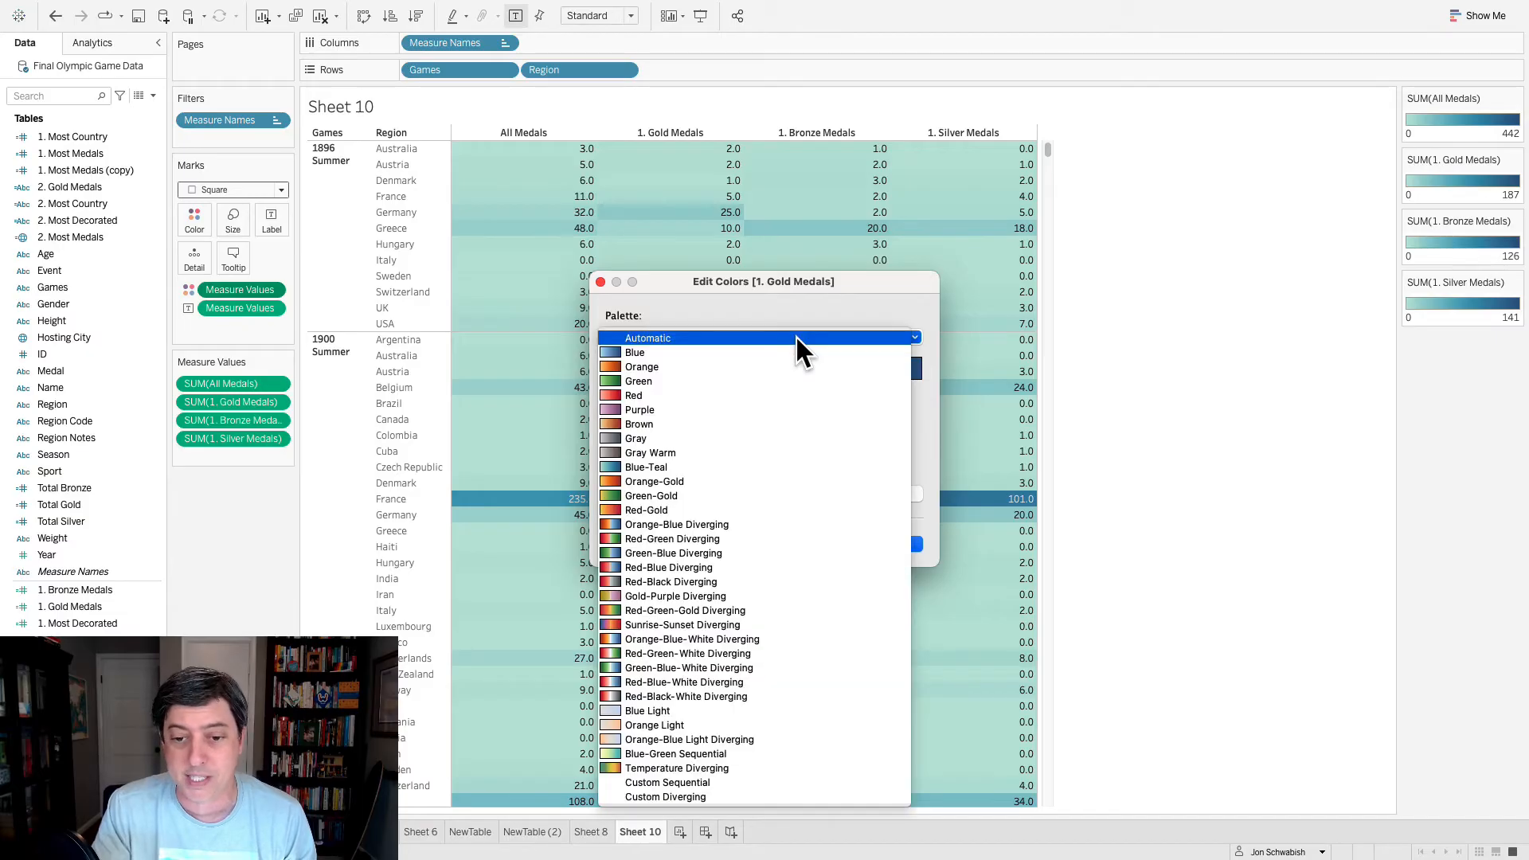
click(759, 524)
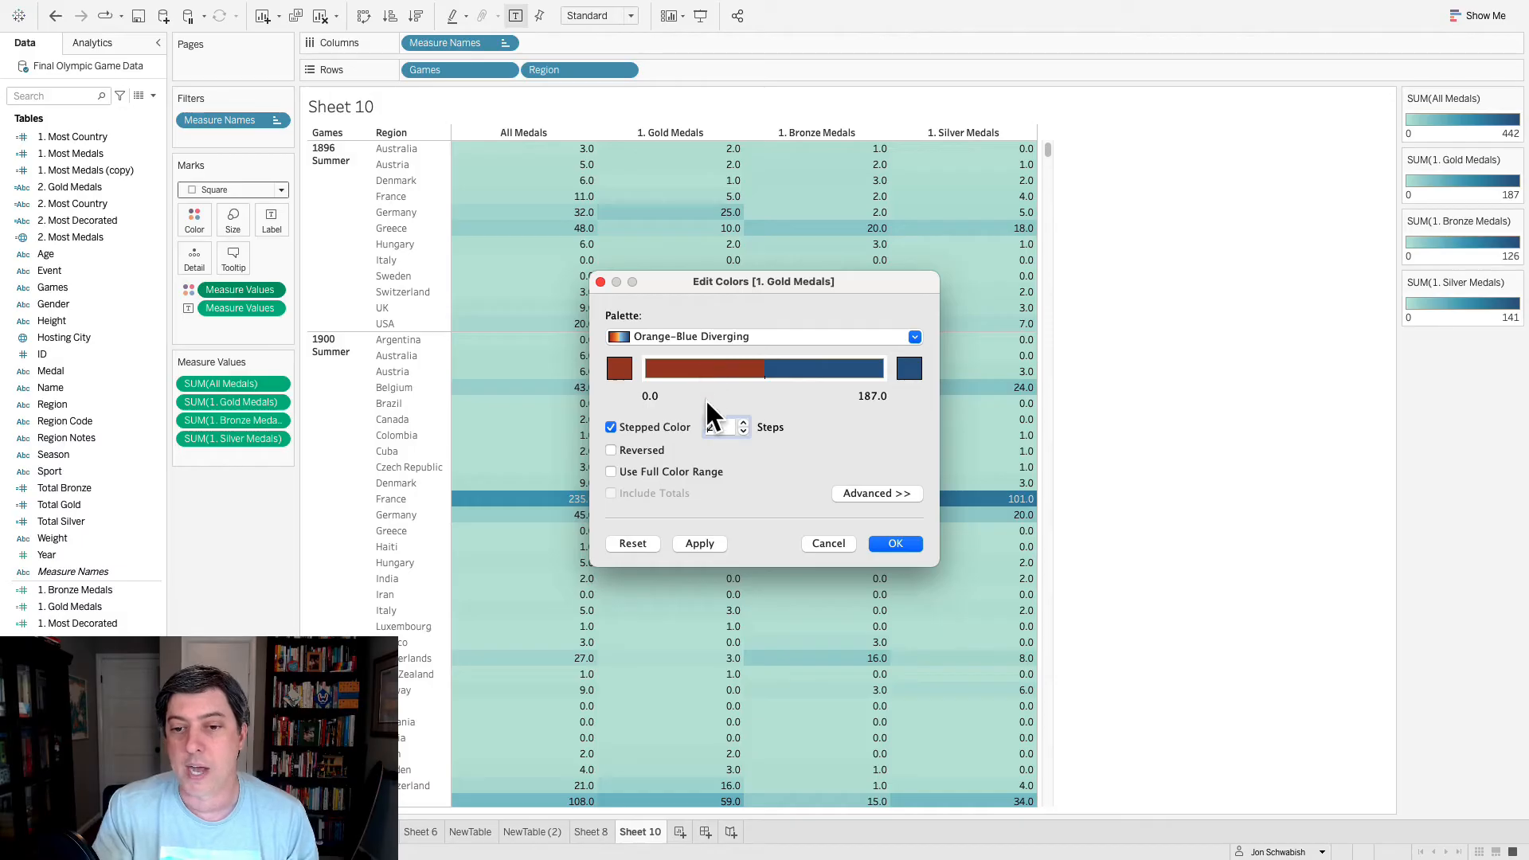
- Set both end colors of the Gold Medals palette to the gold hex code copied from Excel and apply them
click(621, 371)
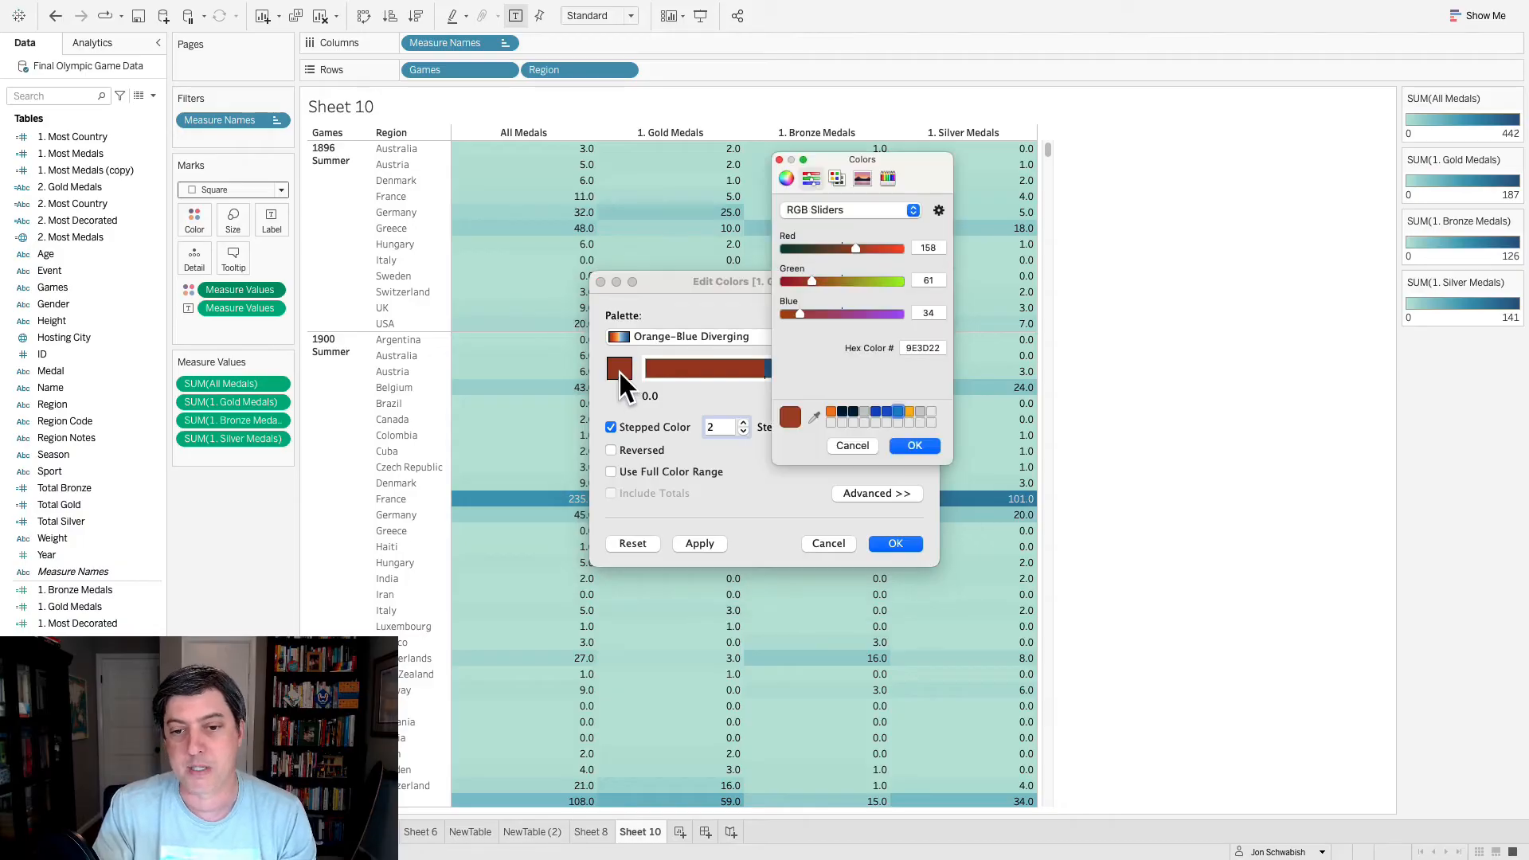
double_click(923, 348)
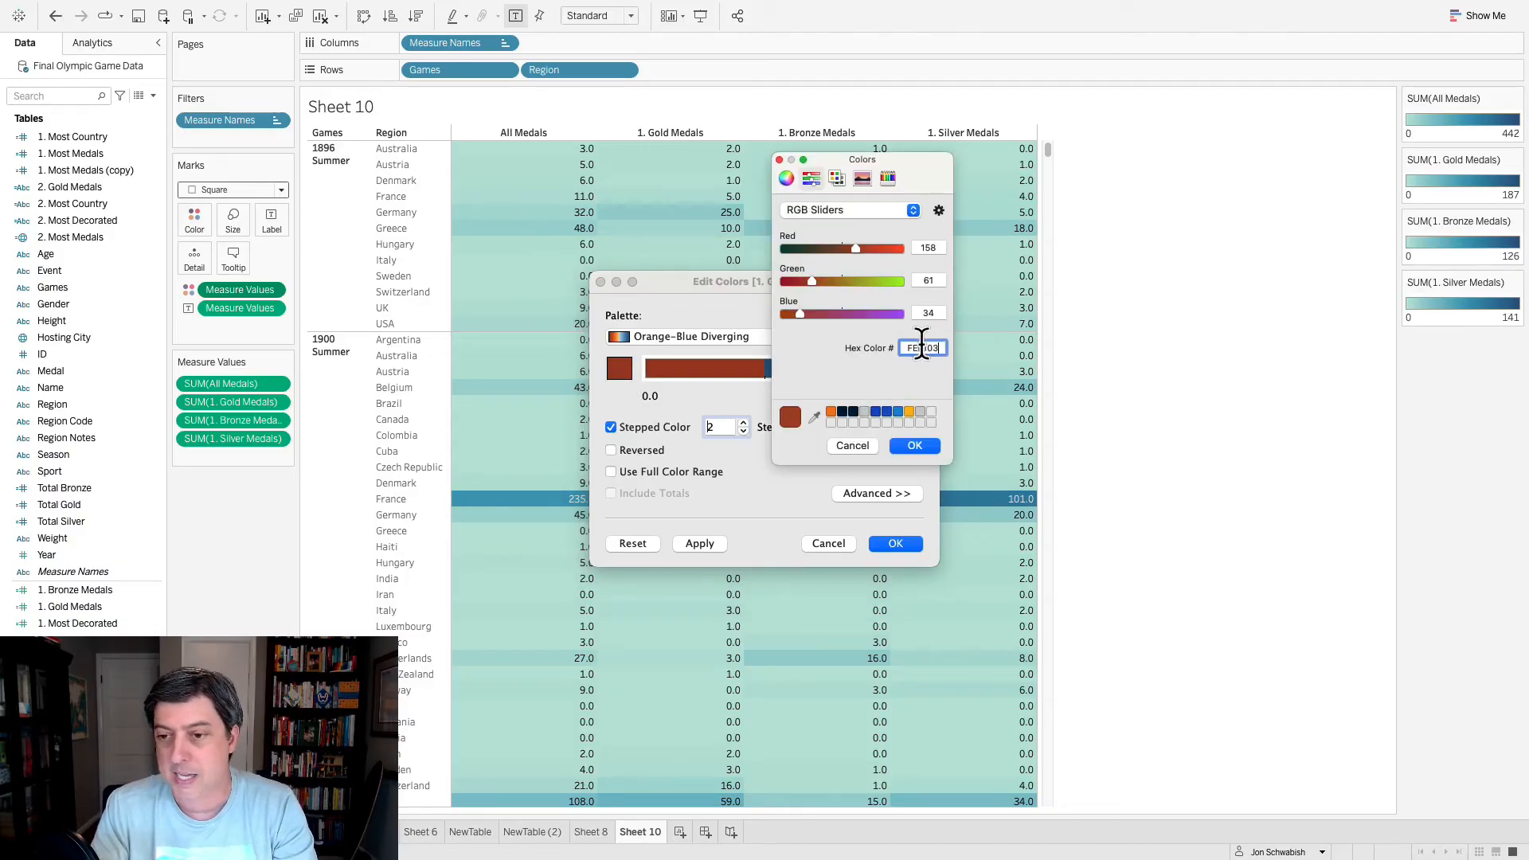
key(super+v)
click(916, 444)
click(902, 367)
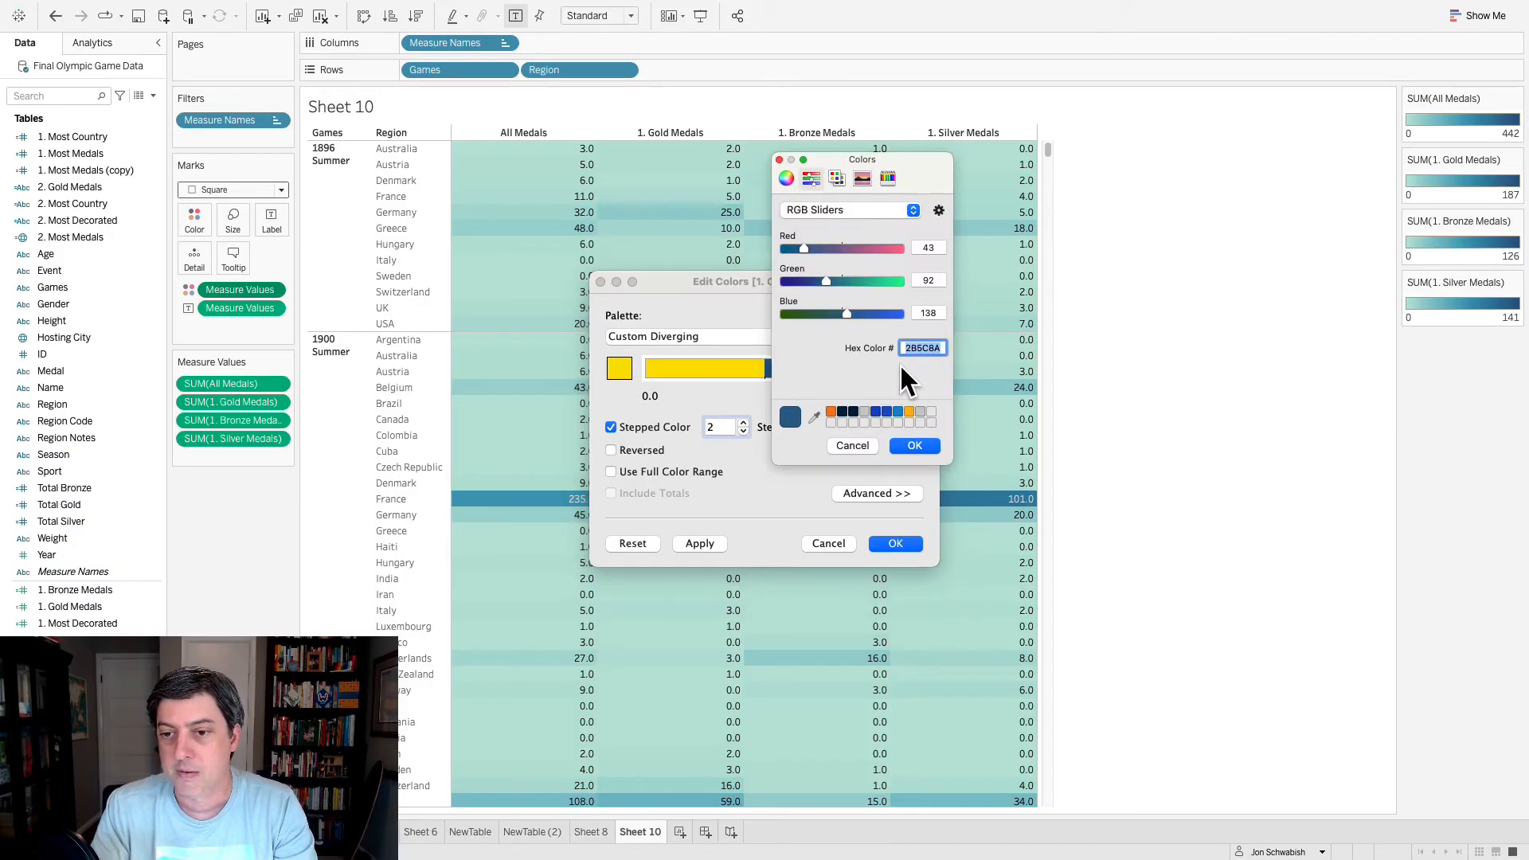
click(915, 445)
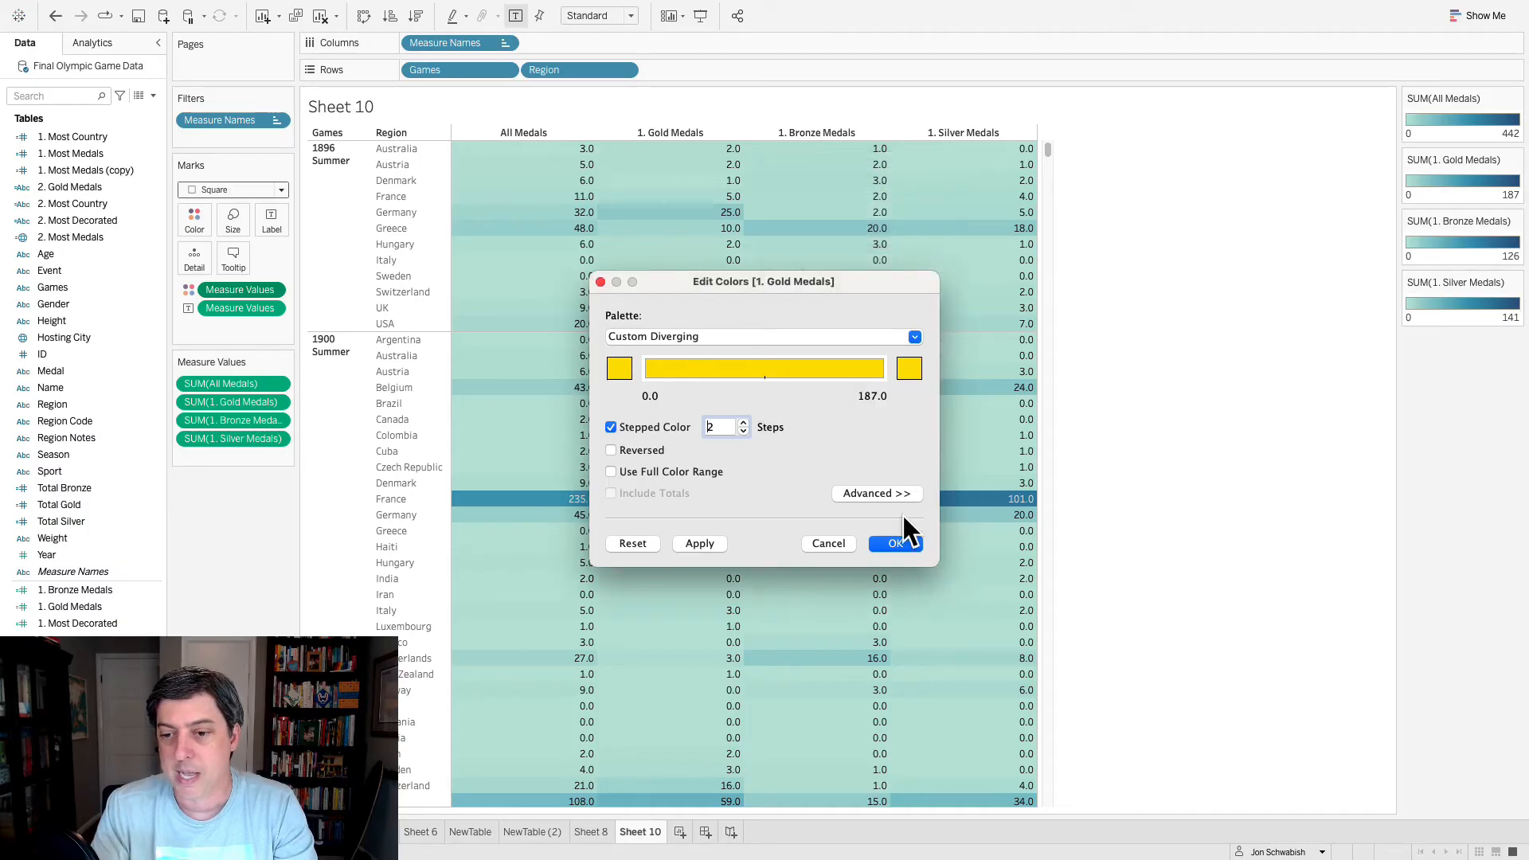
click(897, 544)
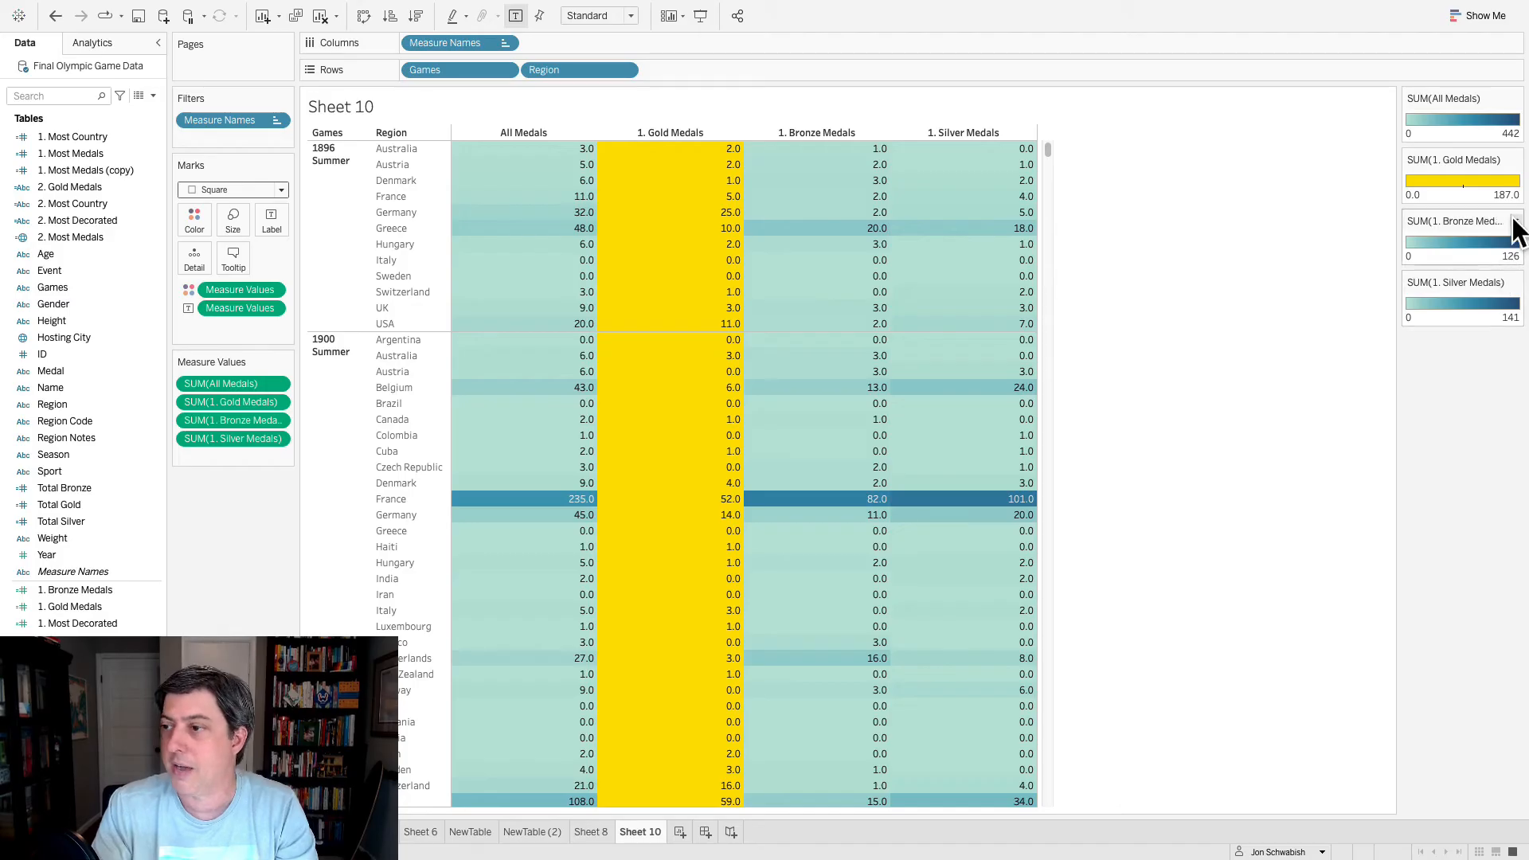
- Look up the hex code of the Silver column's fill color in the Excel SampleTable workbook without changing it, and return to Tableau
key(ctrl+Left)
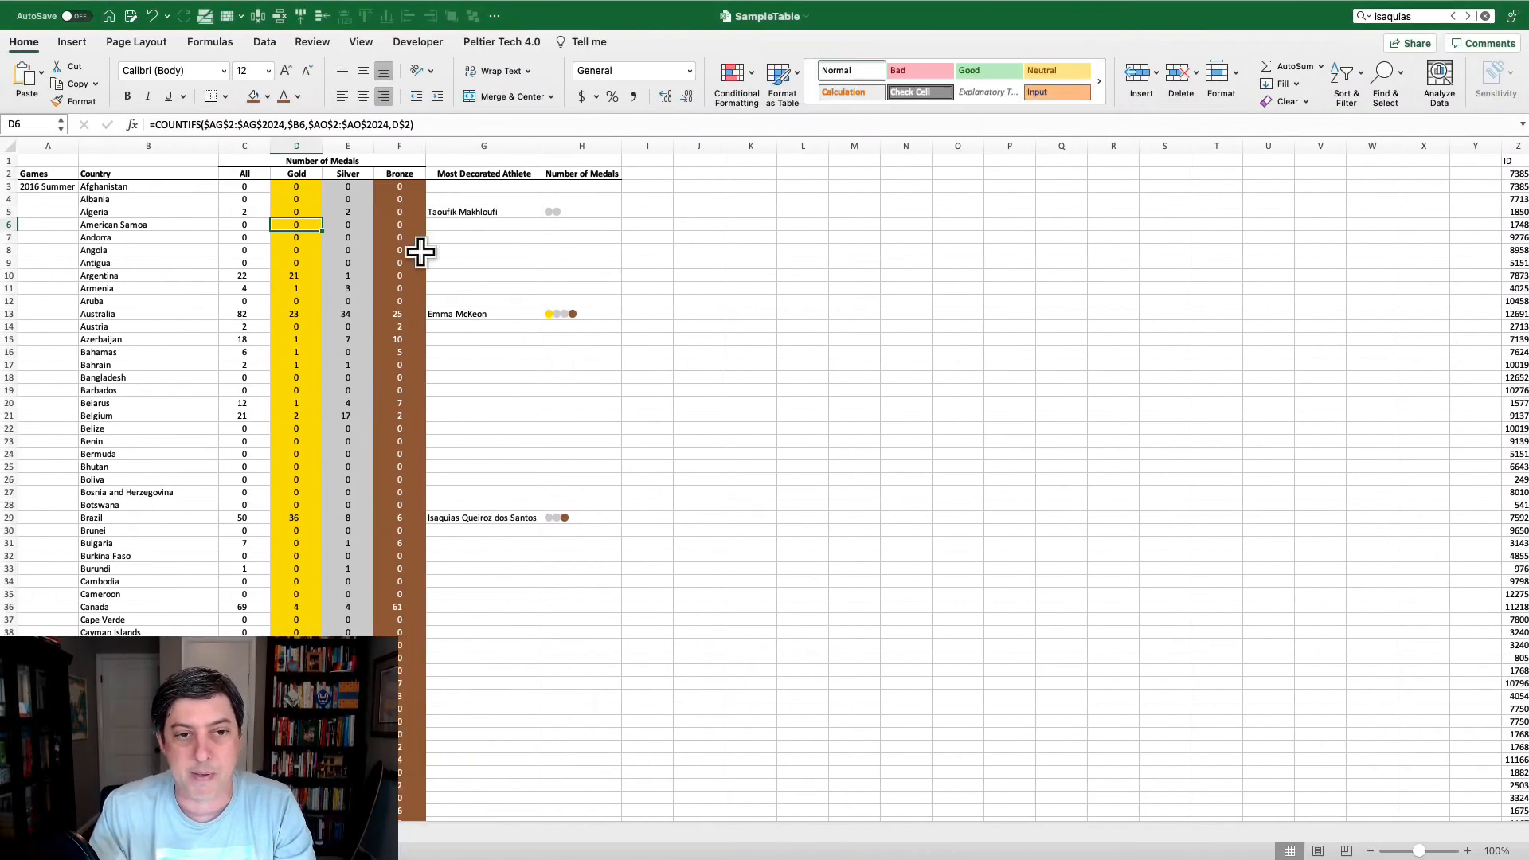
click(363, 227)
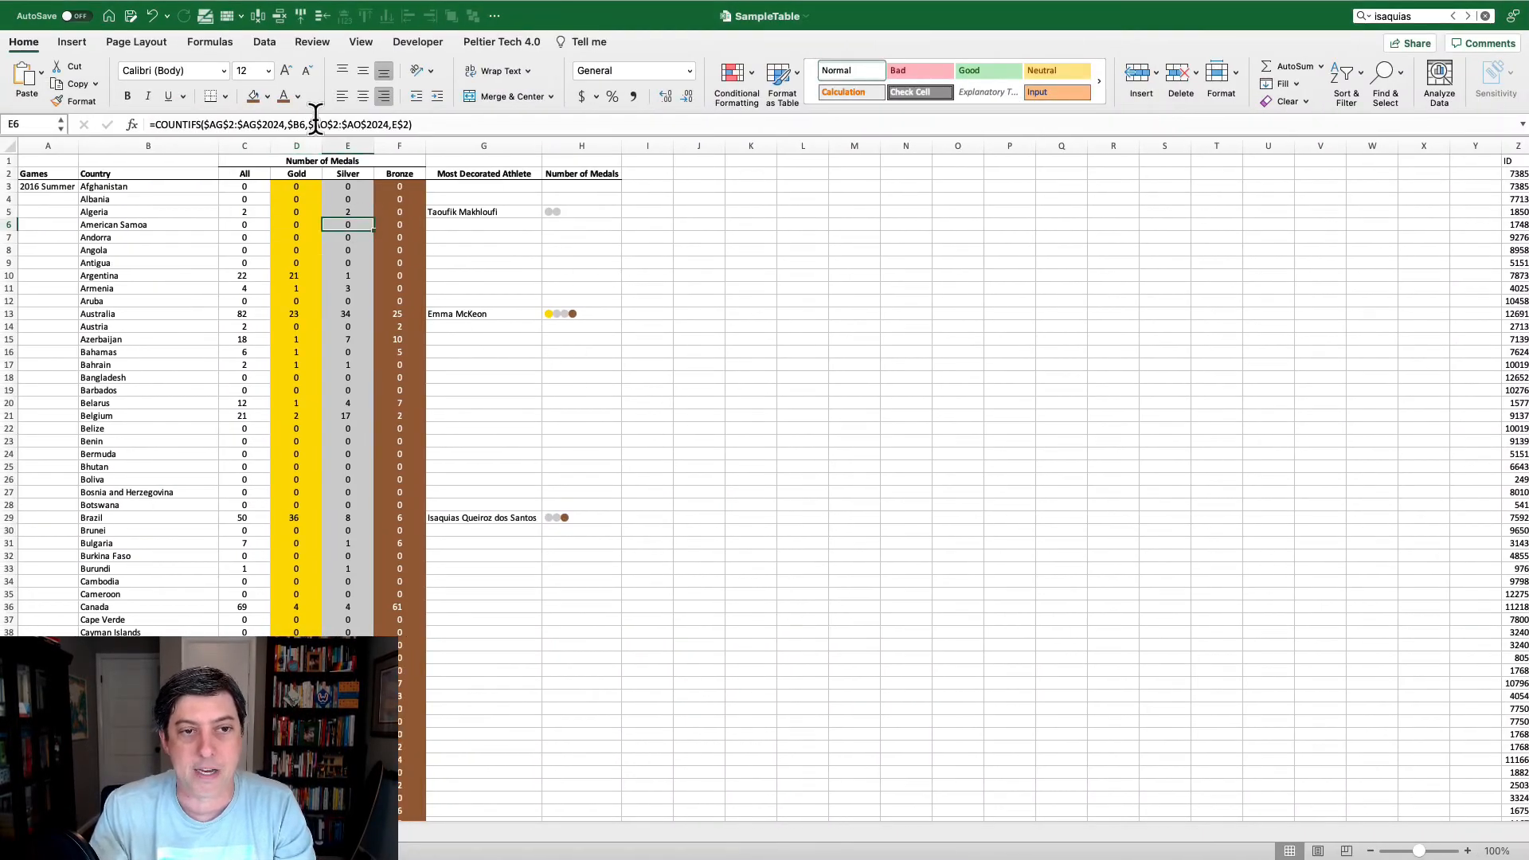
click(267, 96)
click(292, 350)
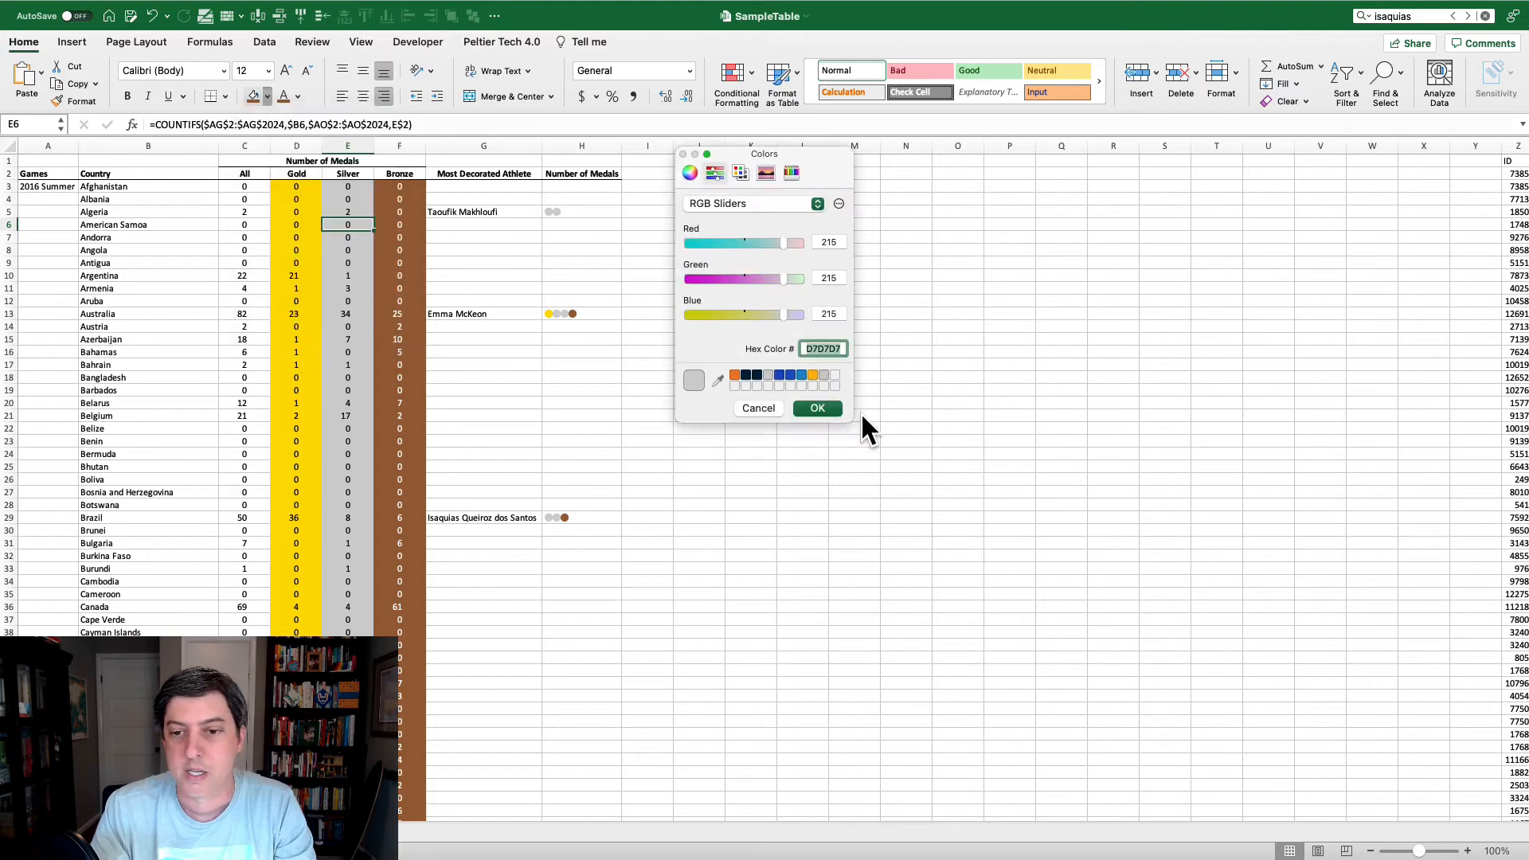
click(757, 407)
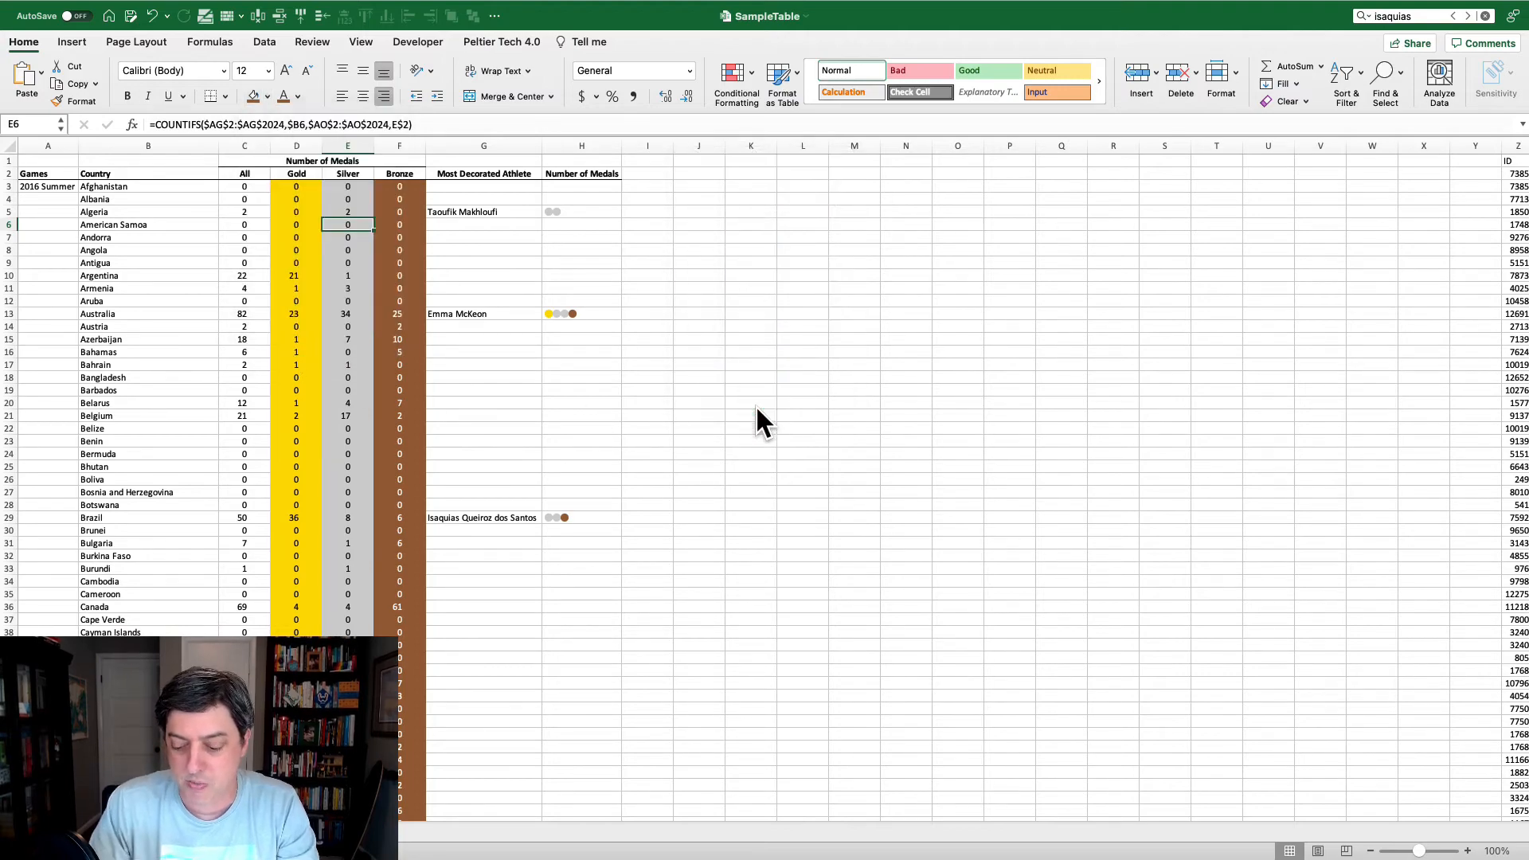
key(ctrl+Right)
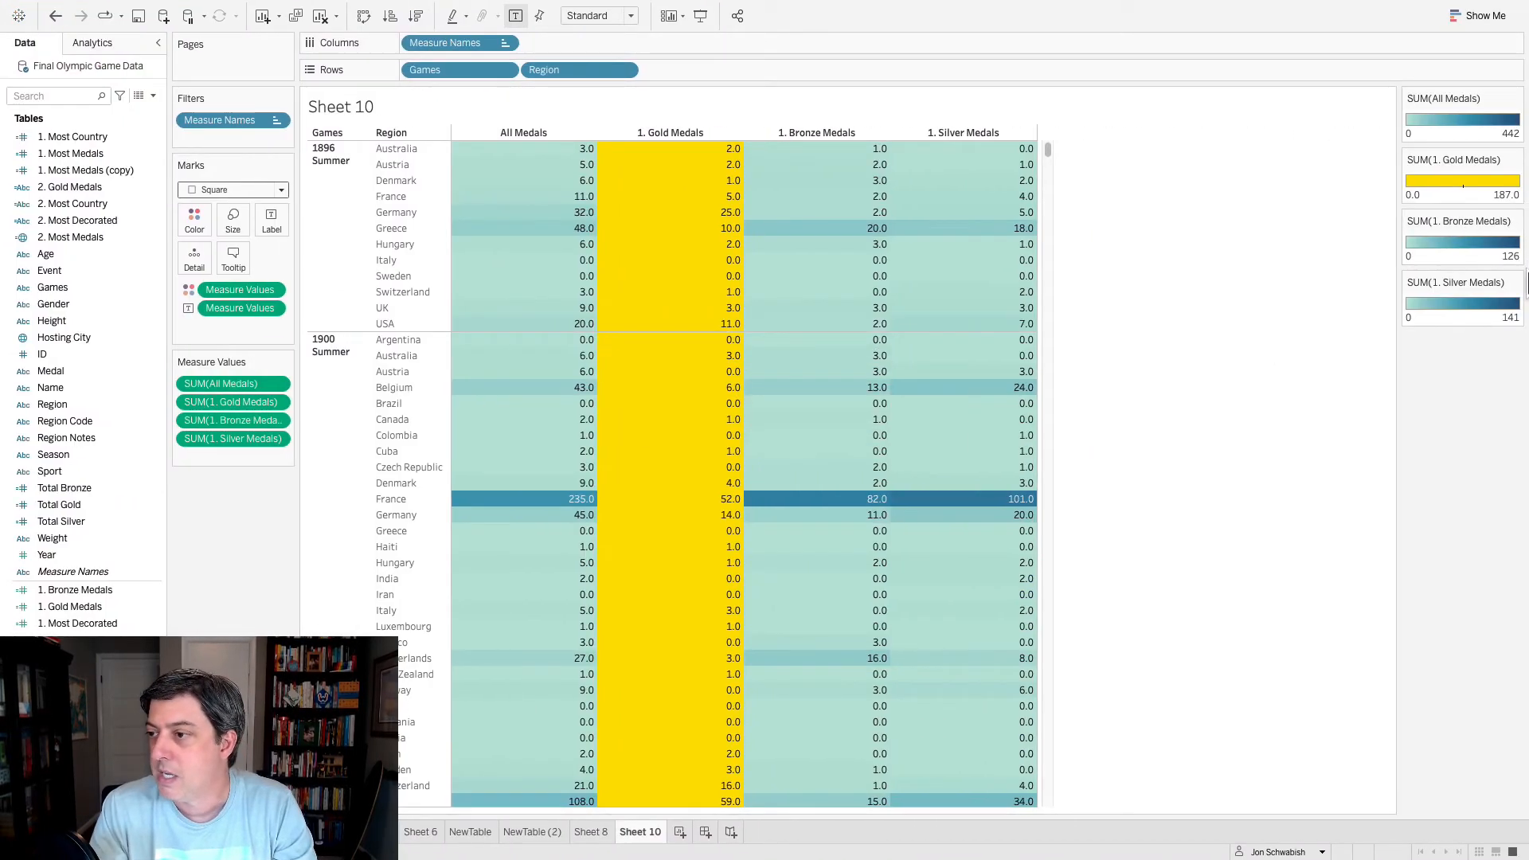
- Edit the Silver Medals color legend to use the Green-Blue Diverging palette with two color steps
click(1515, 283)
click(1464, 300)
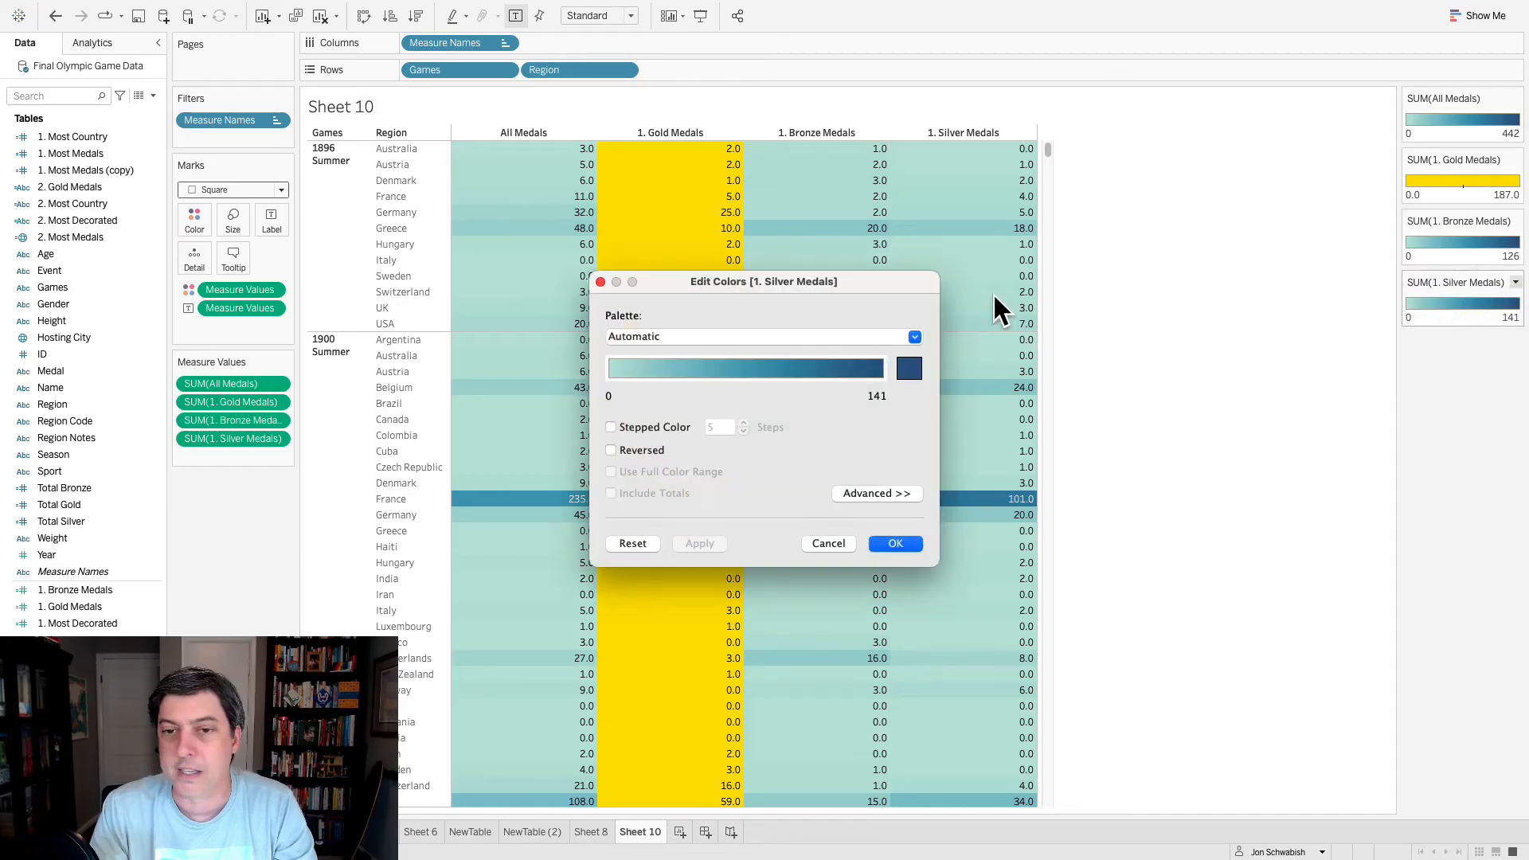
click(797, 337)
click(737, 550)
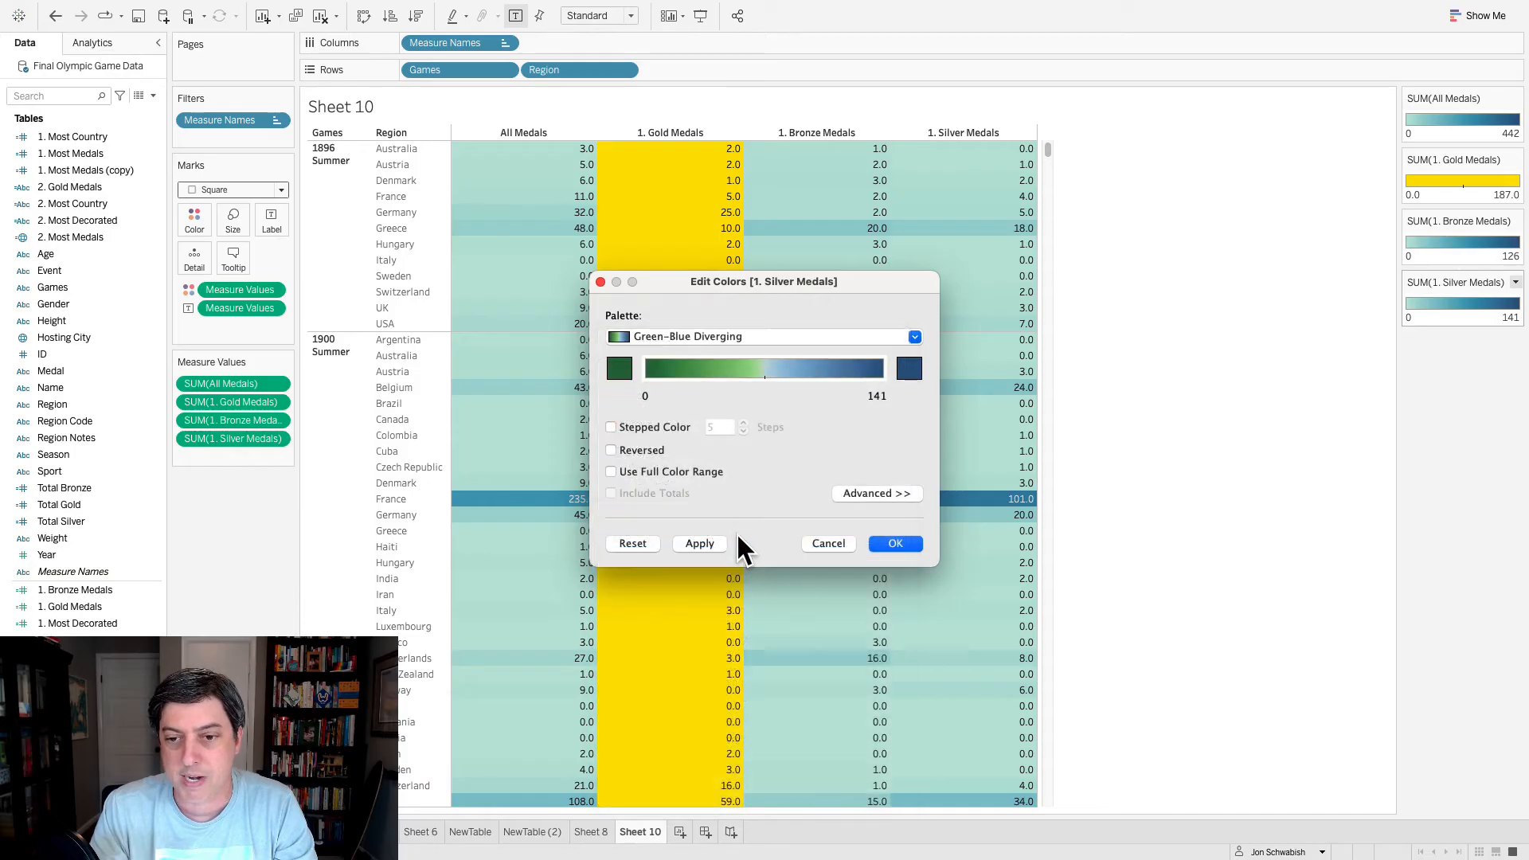
click(744, 431)
click(743, 431)
click(743, 430)
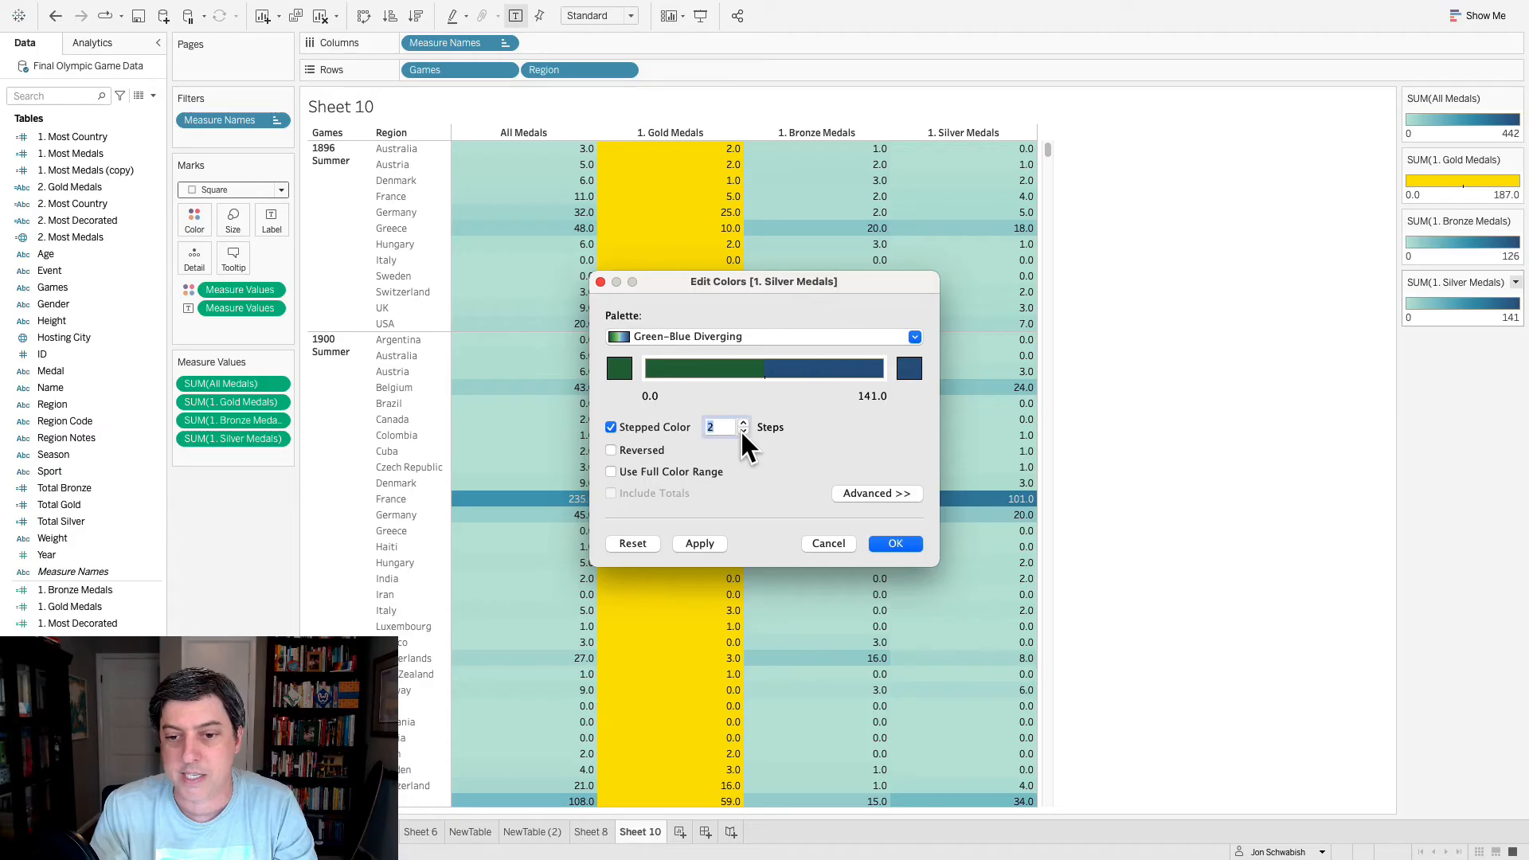
- Set both end colors of the Silver Medals palette to hex D7D7D7 and apply them
click(620, 368)
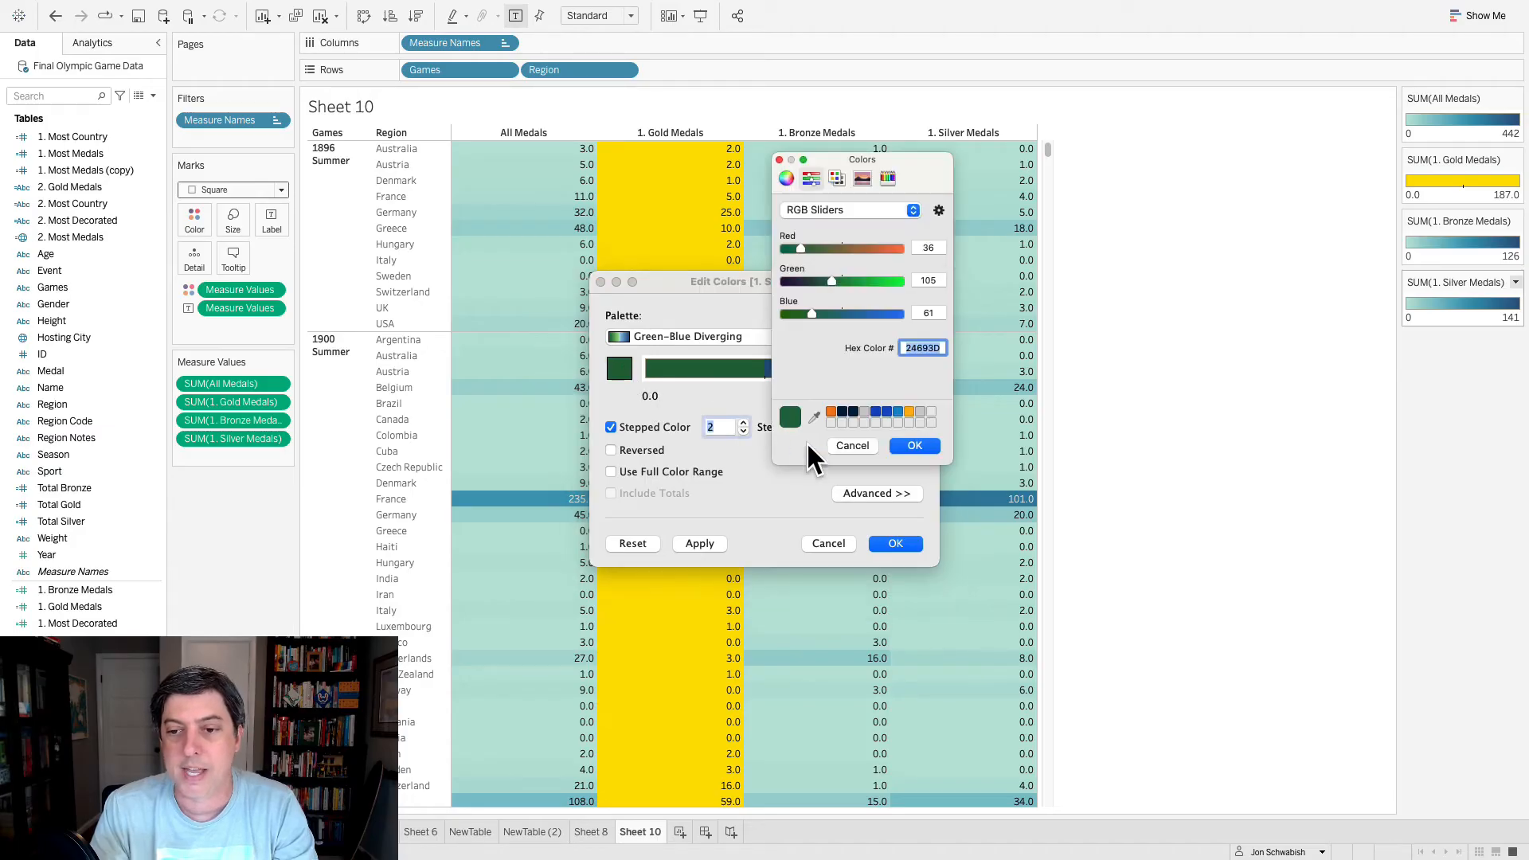
click(913, 445)
click(910, 371)
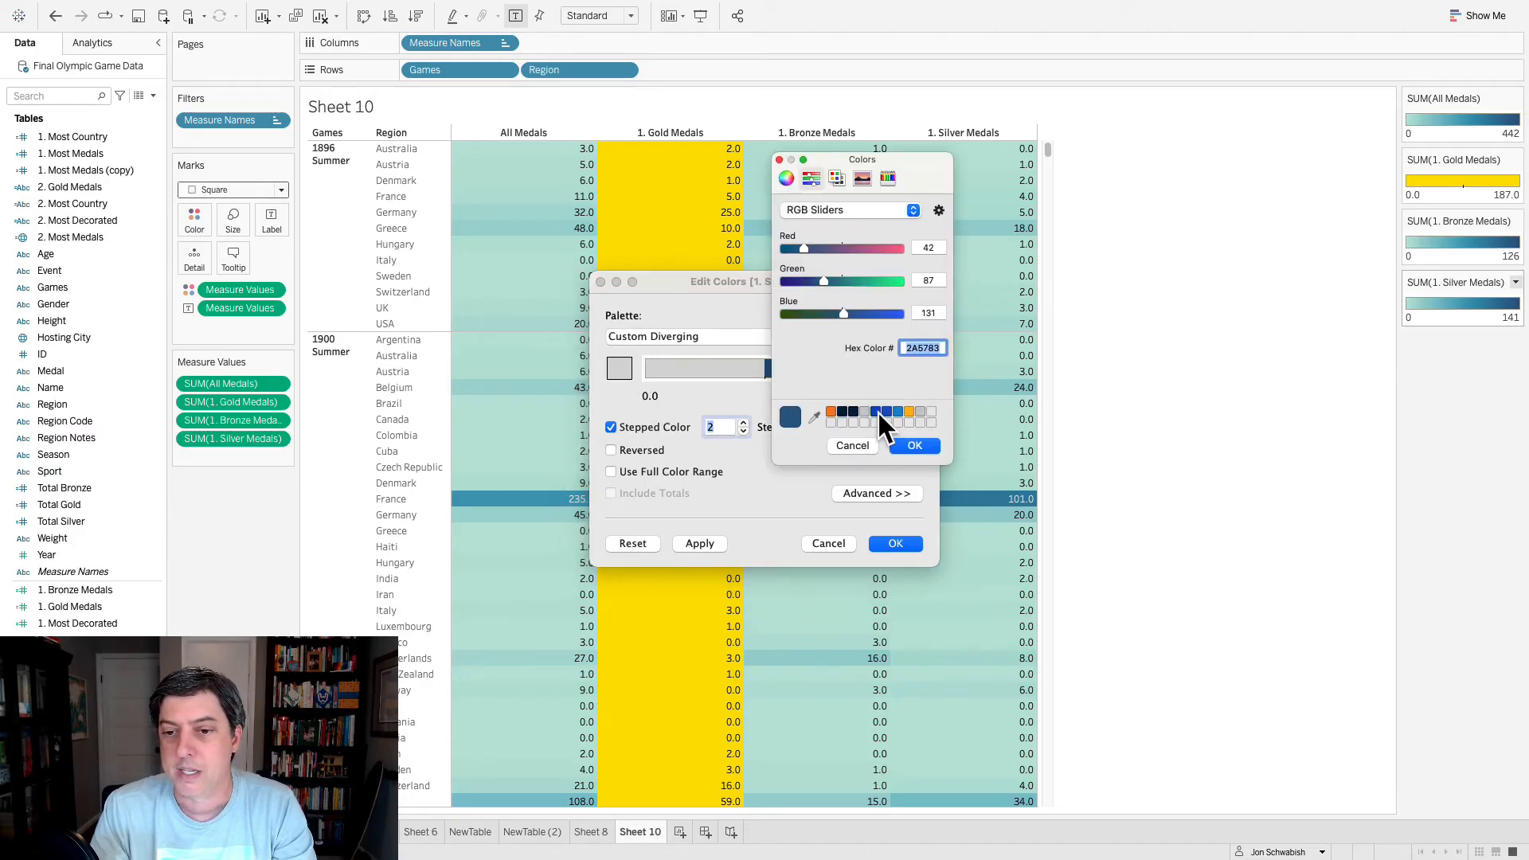
click(915, 445)
click(895, 544)
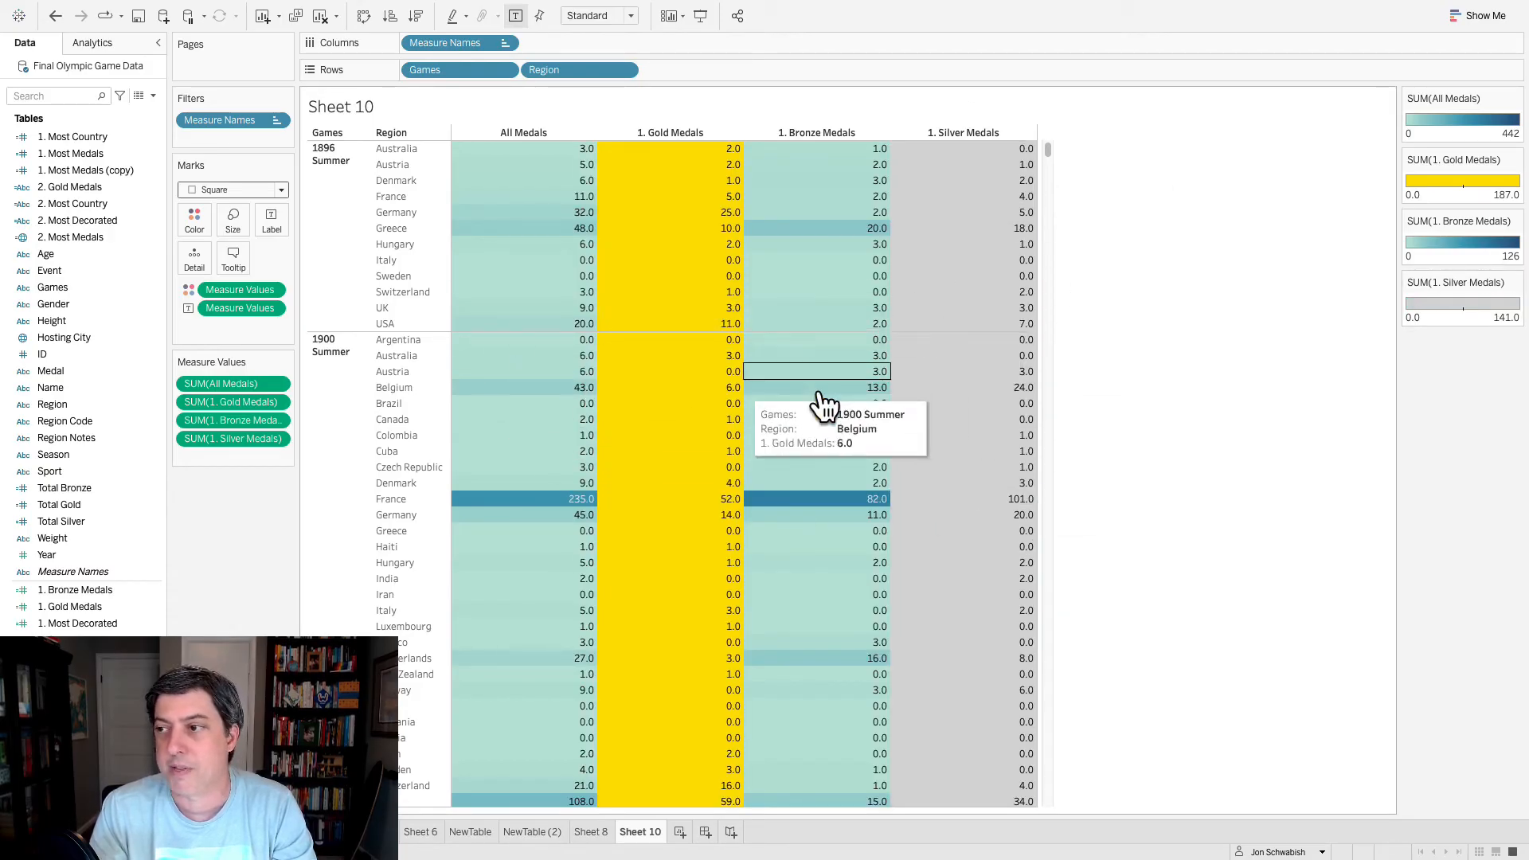
click(1516, 98)
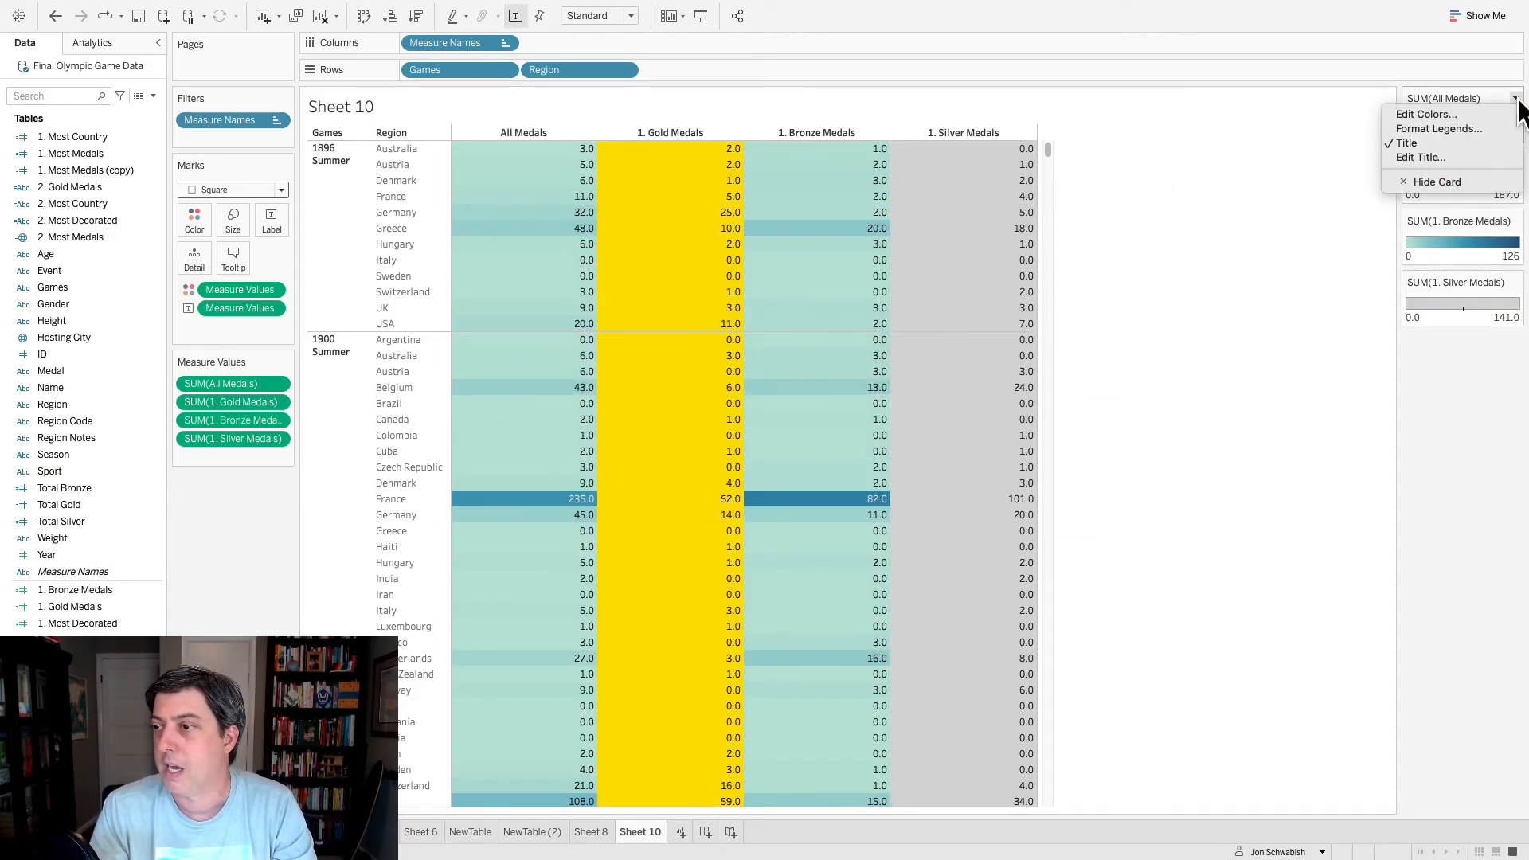
click(1342, 173)
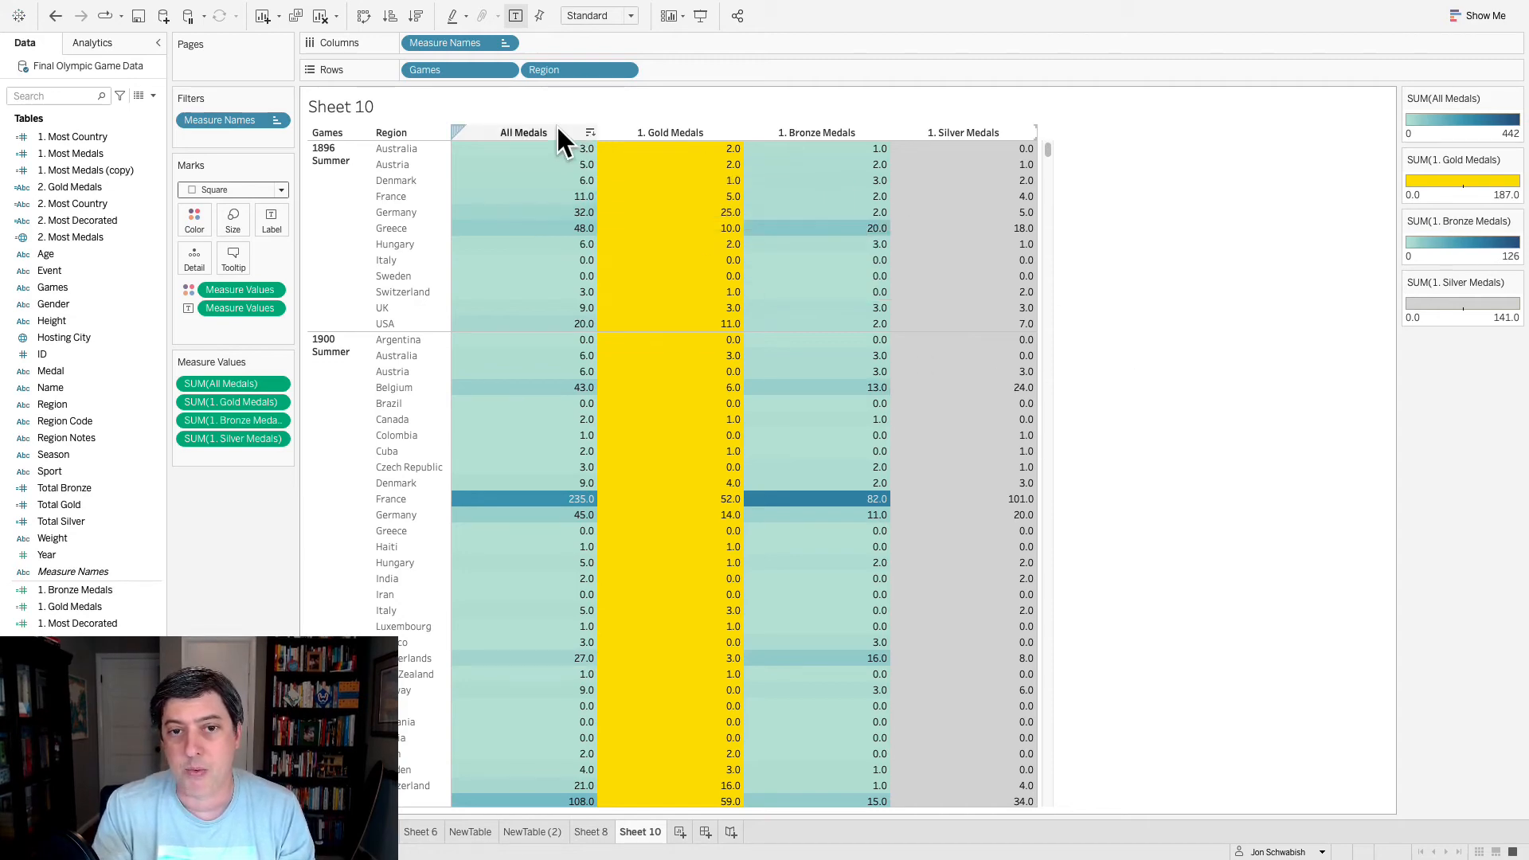
- Examine the merged Number of Medals header over the medal columns in the Excel SampleTable workbook, and return to the Tableau sheet
key(ctrl+Left)
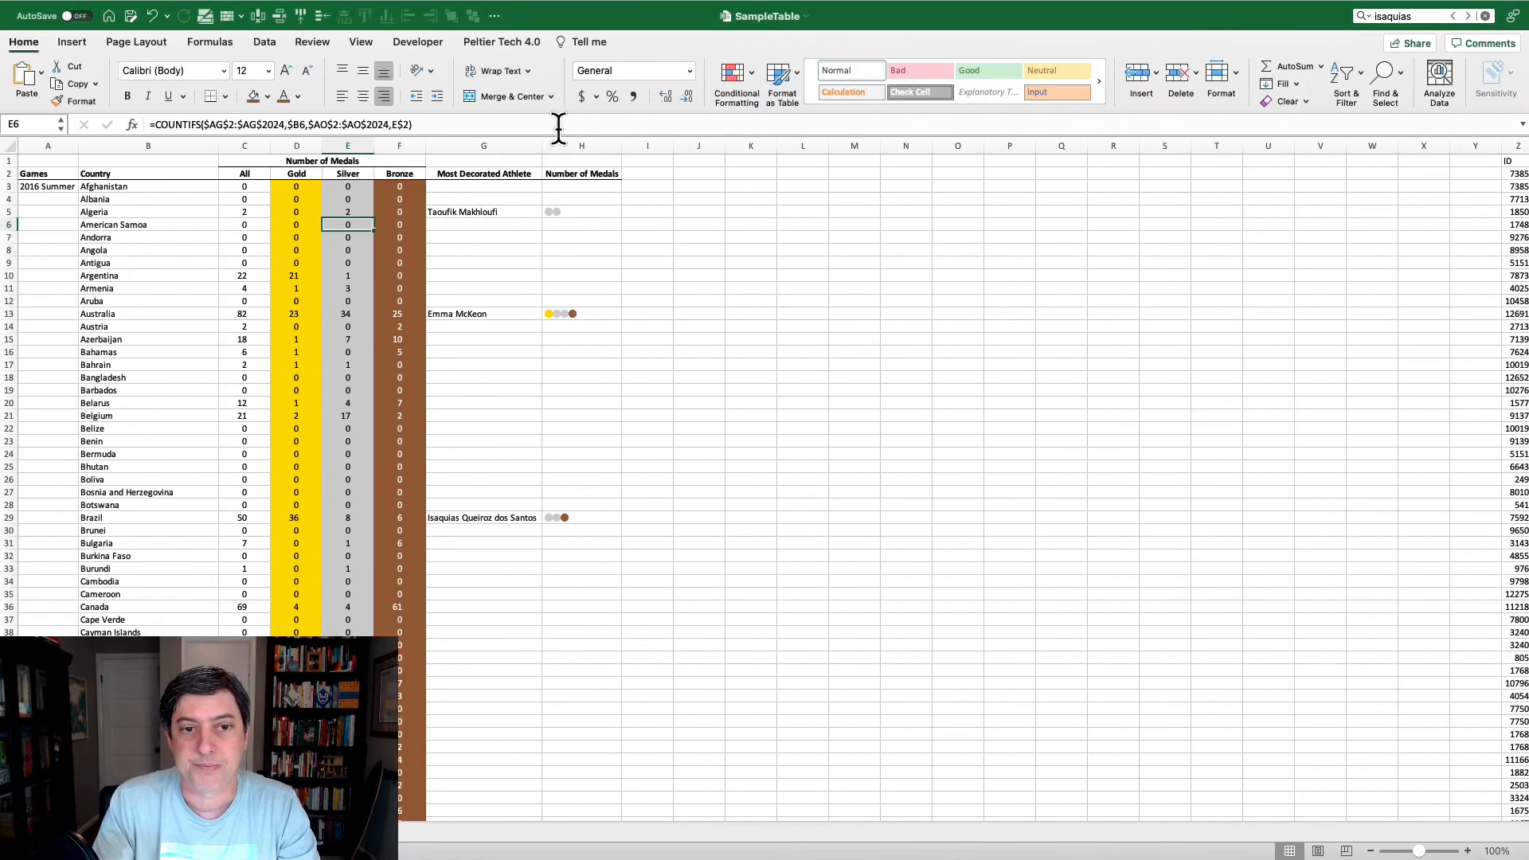
click(406, 163)
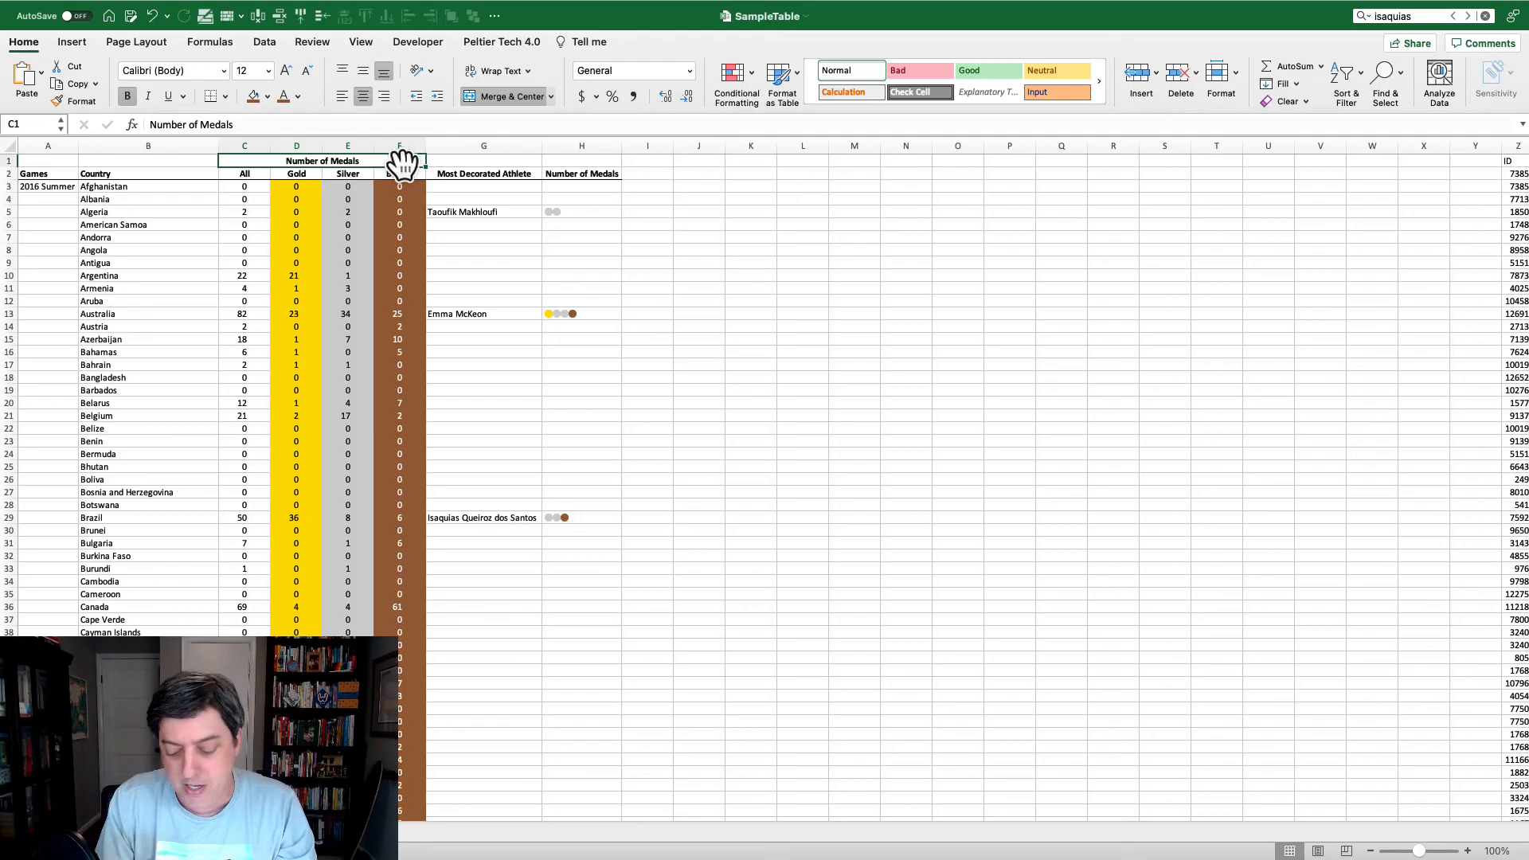
key(ctrl+Right)
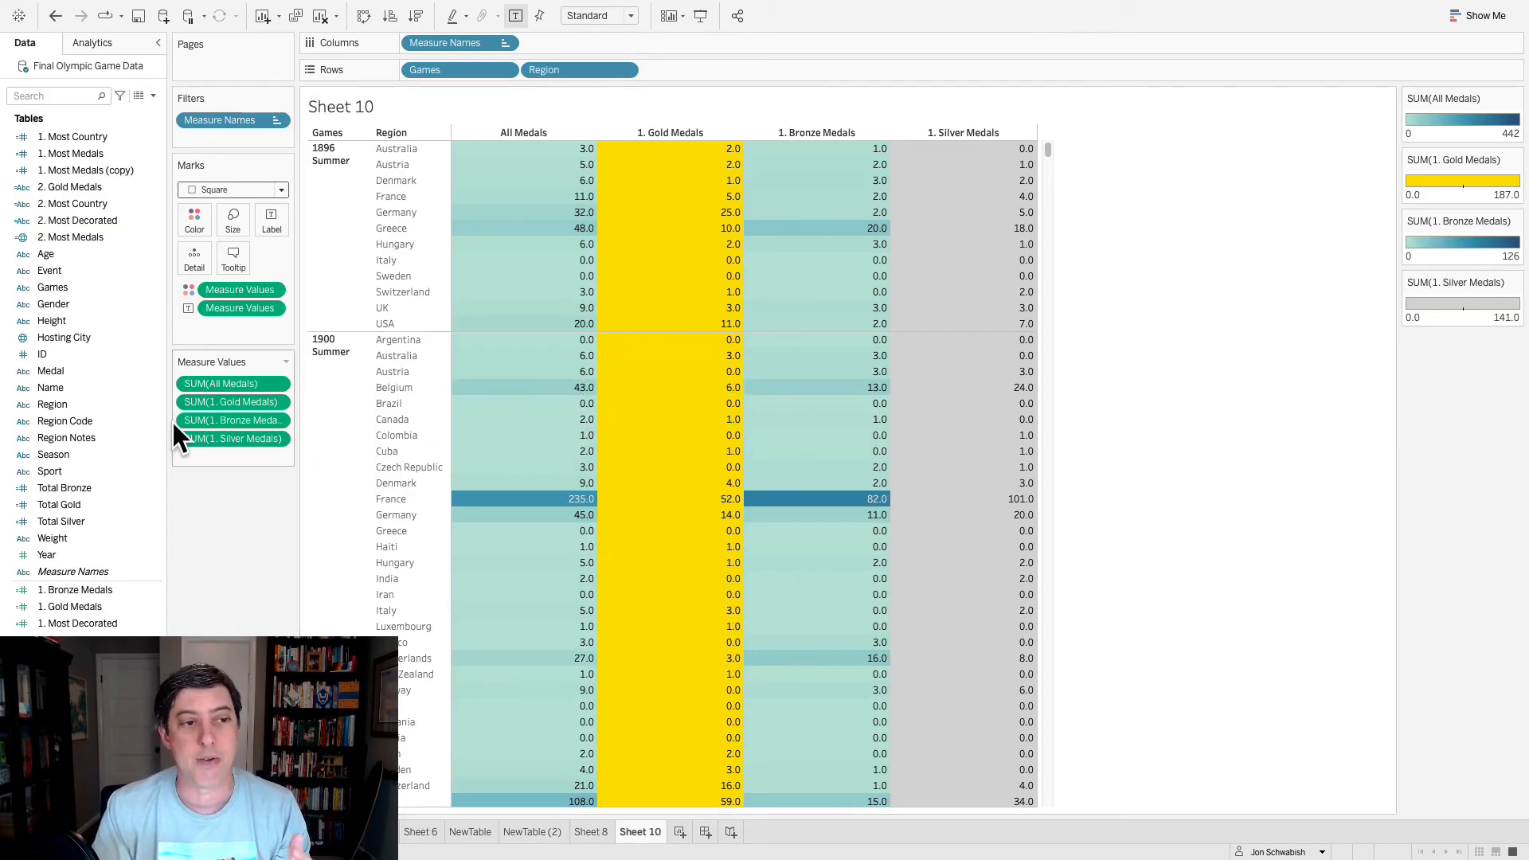
- Add 2. Most Decorated to the rows after Region, and add 1. Most Decorated as the last measure column
drag(70, 213, 446, 292)
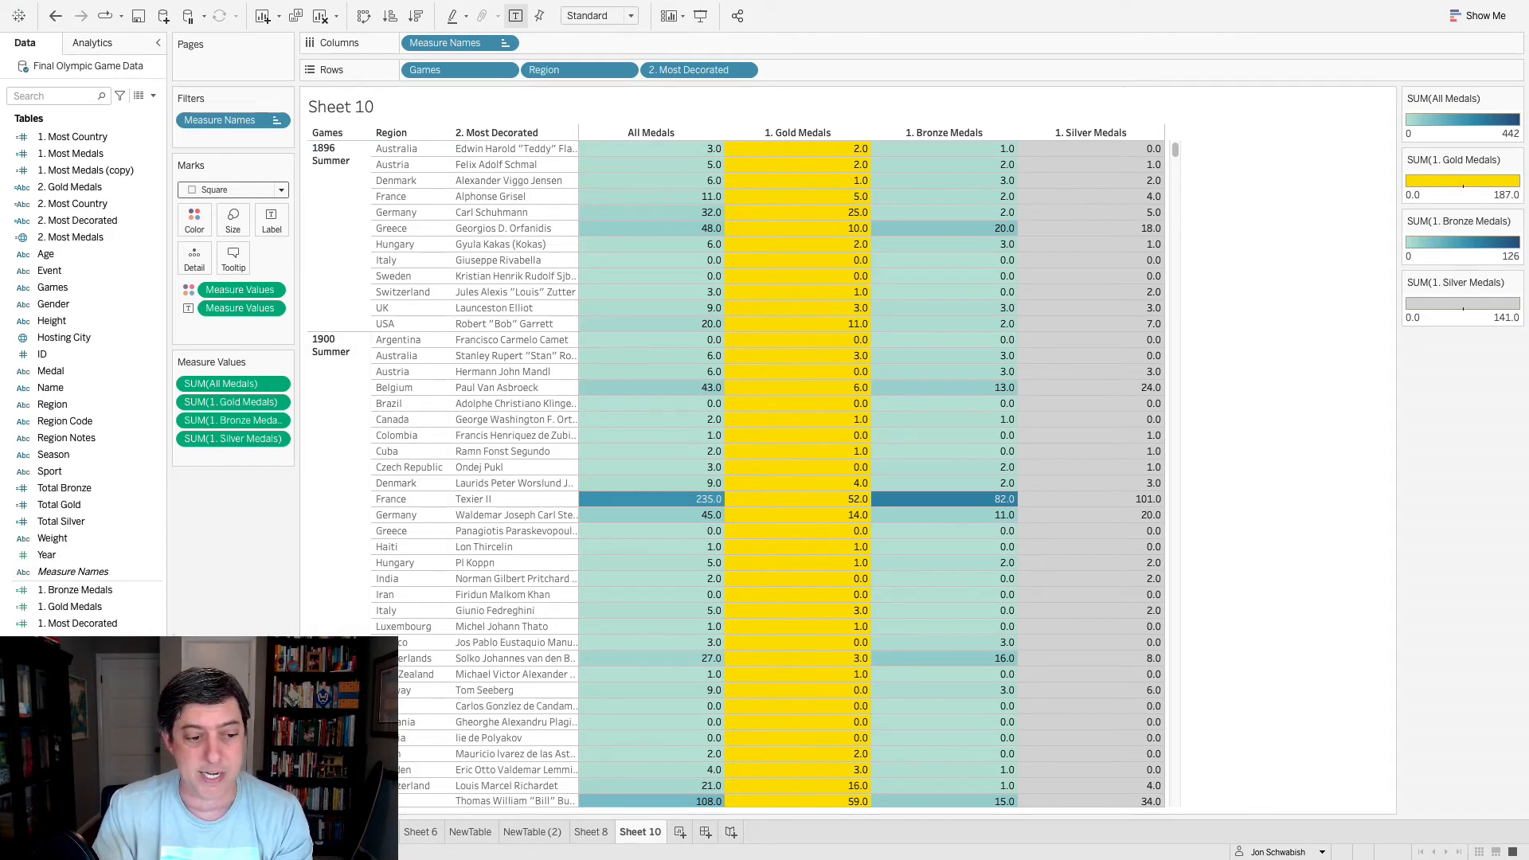
click(70, 625)
drag(68, 630, 634, 545)
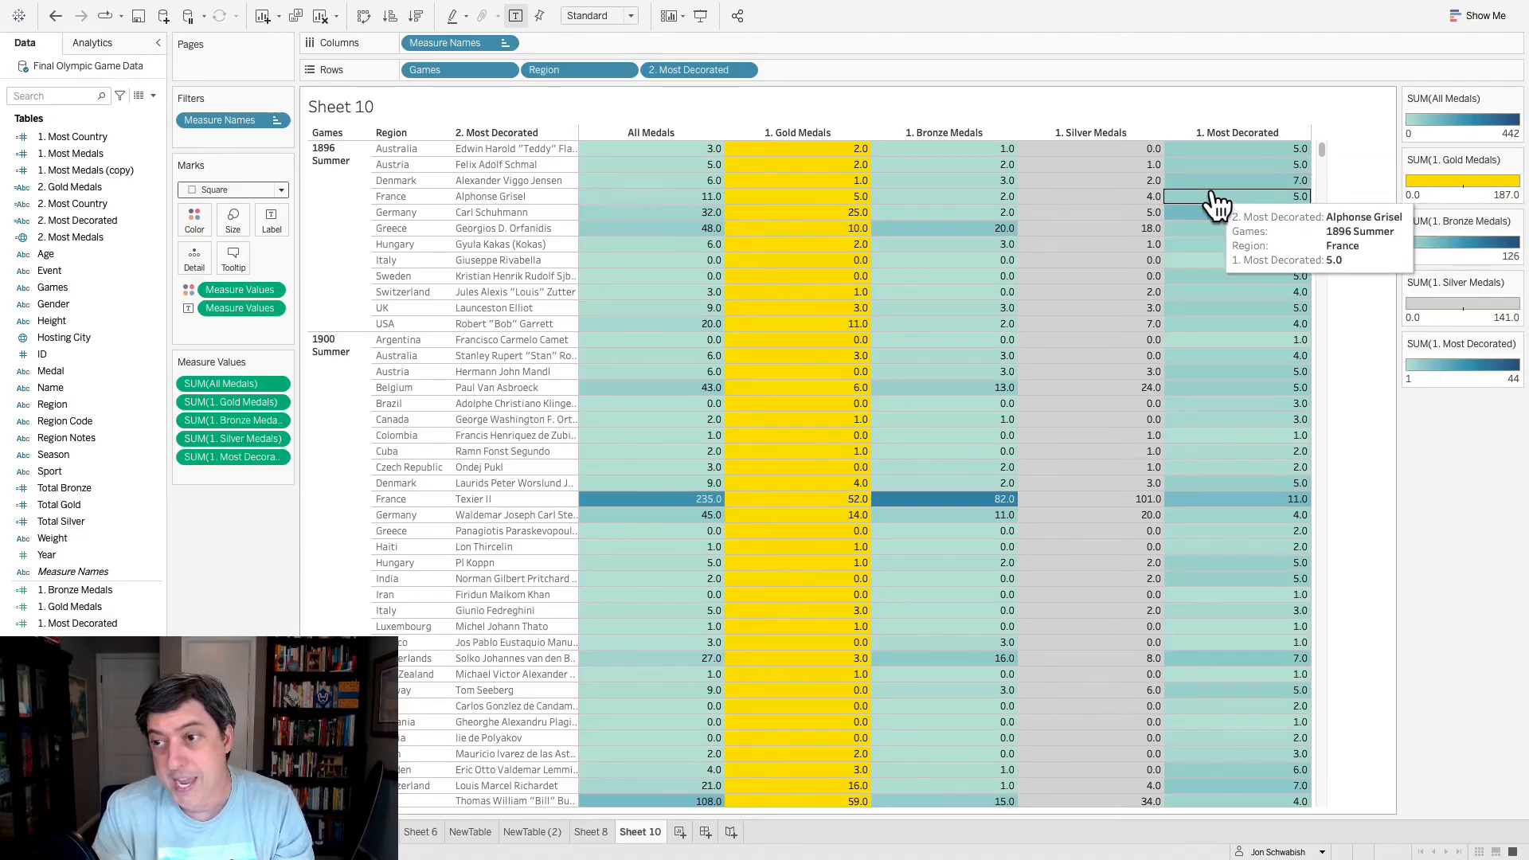
- Compare the table layout with the SampleTable workbook in Excel, and return to the Tableau sheet
key(super+Tab)
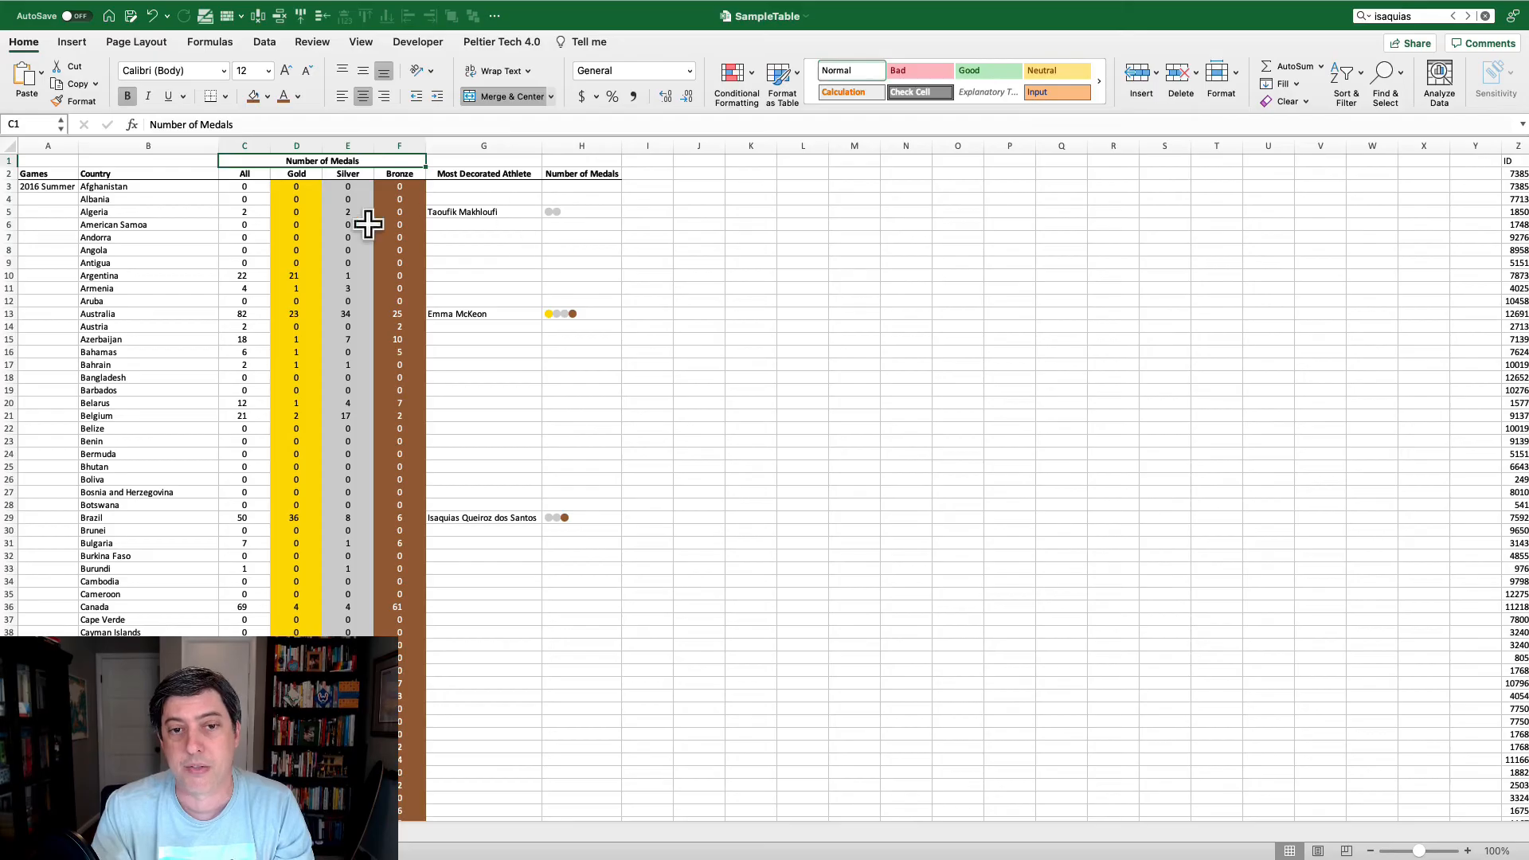
key(super+Tab)
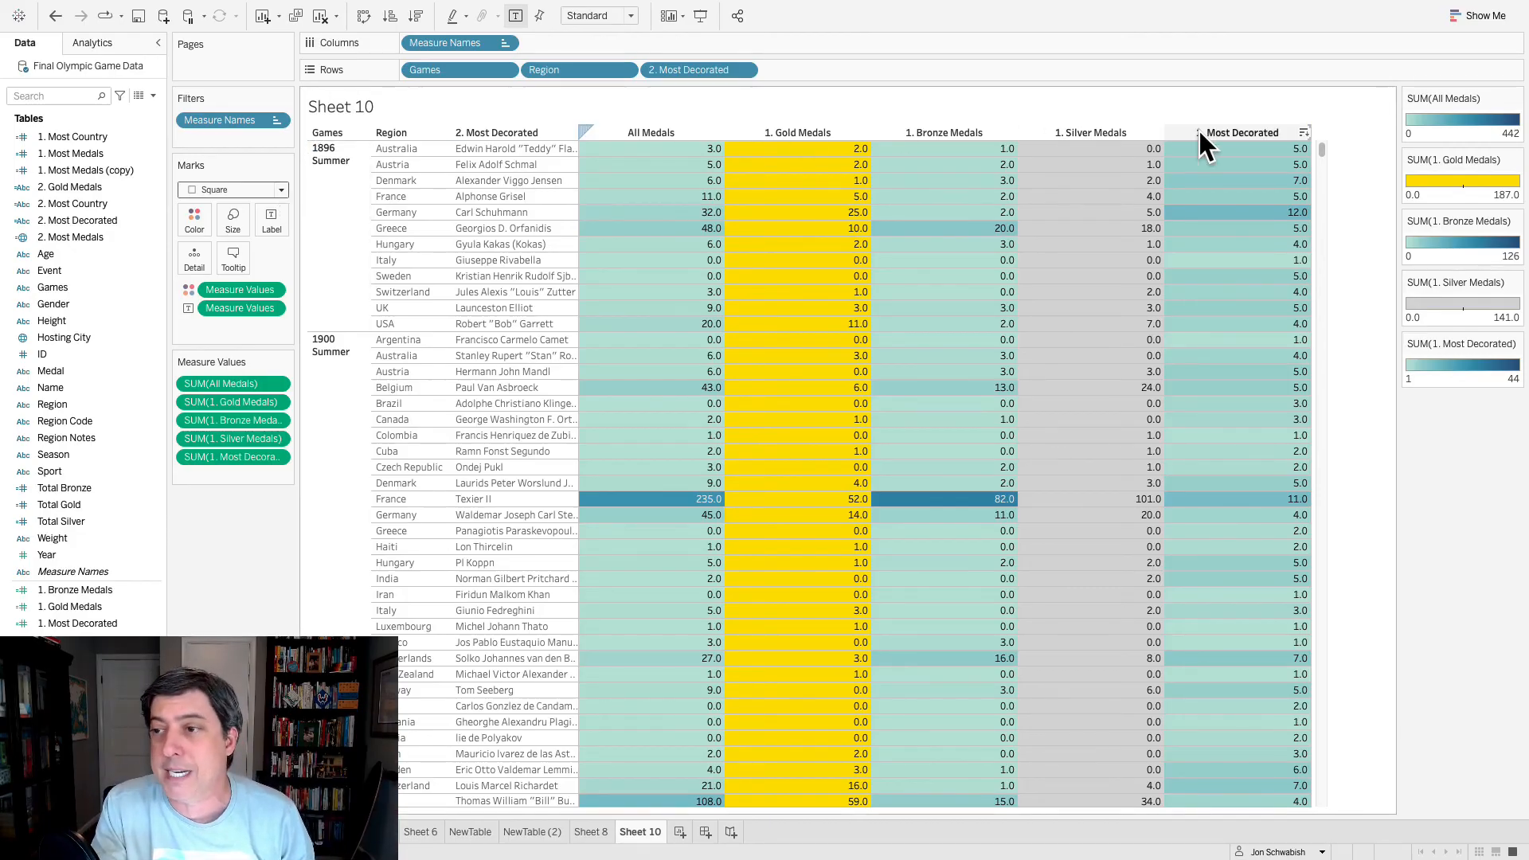
right_click(1270, 126)
click(1252, 132)
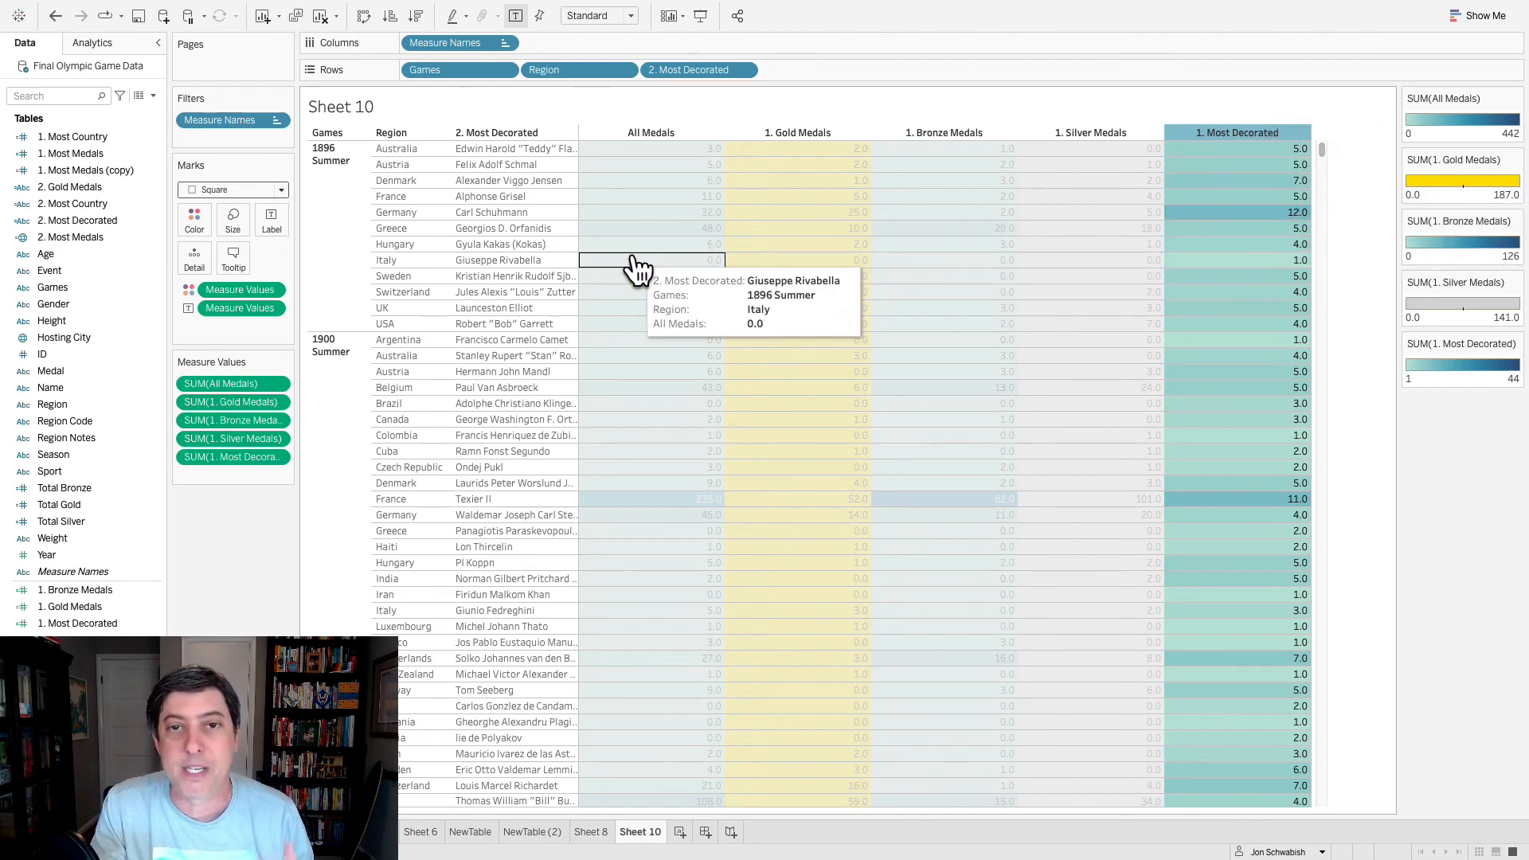
click(356, 465)
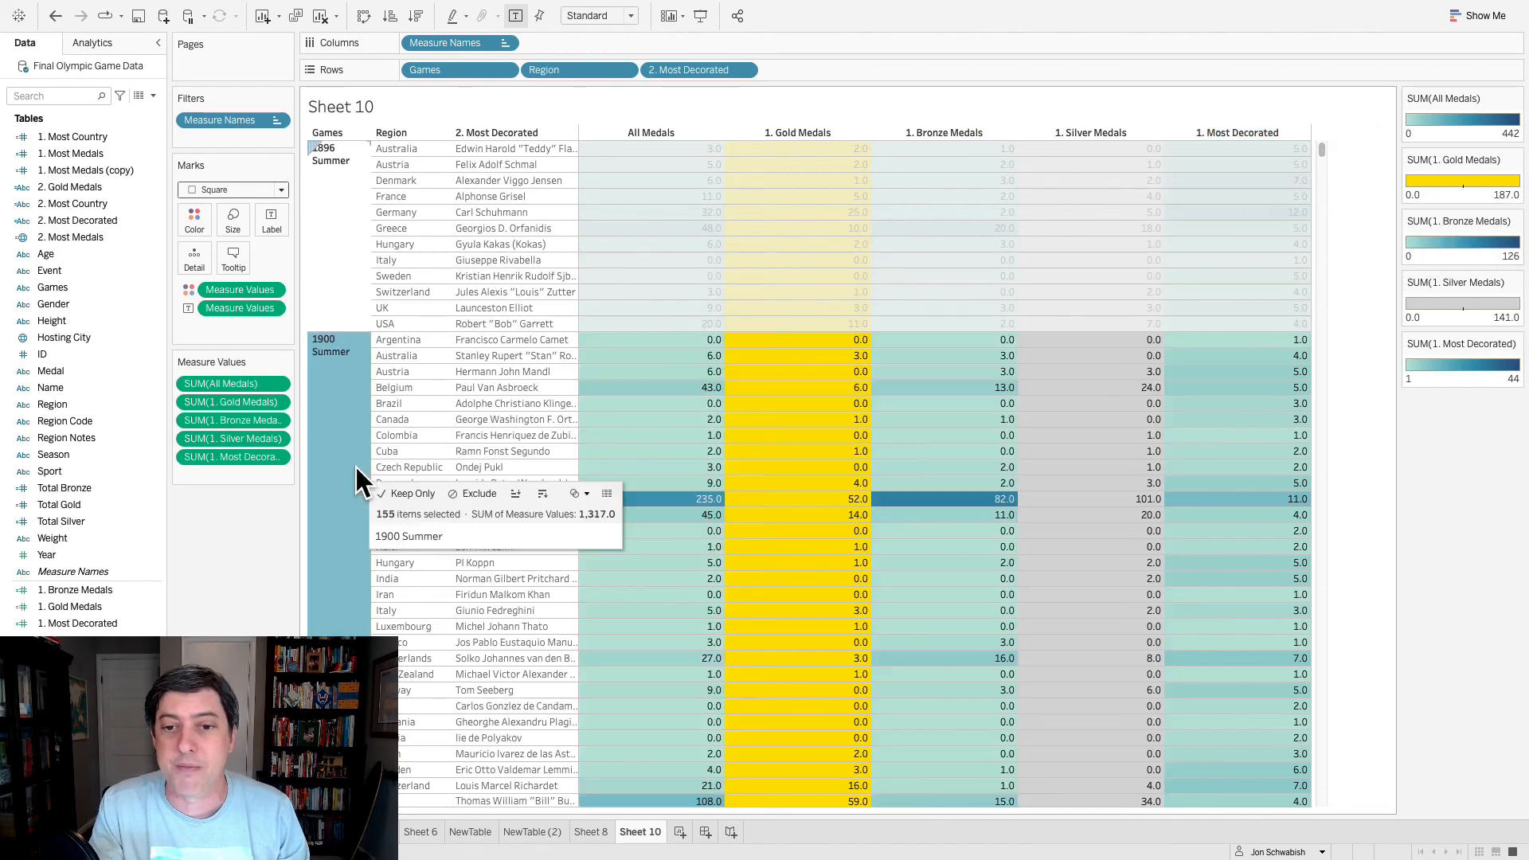
click(1339, 259)
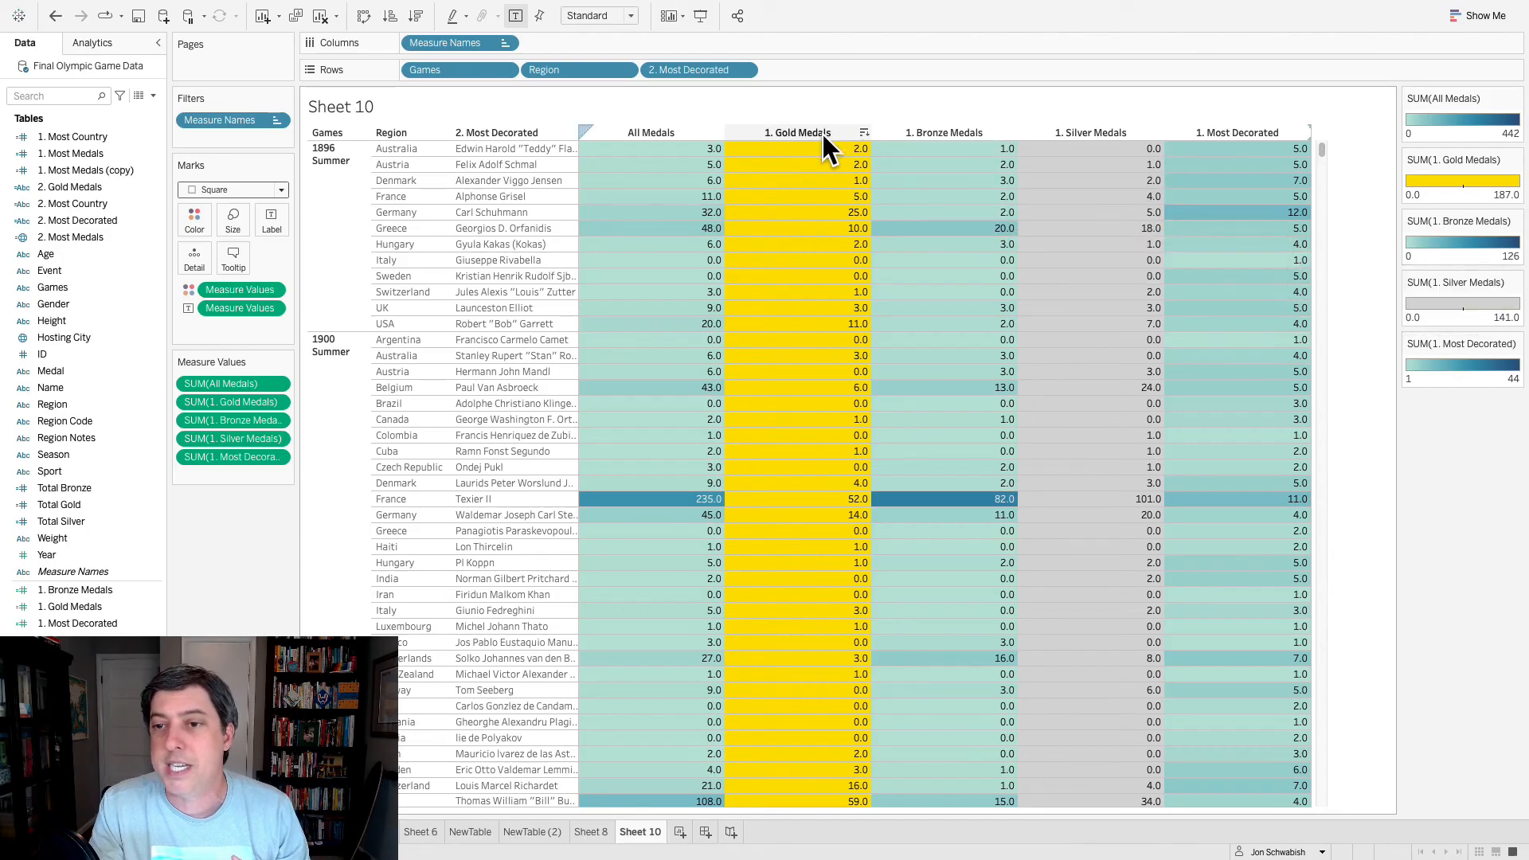
right_click(714, 132)
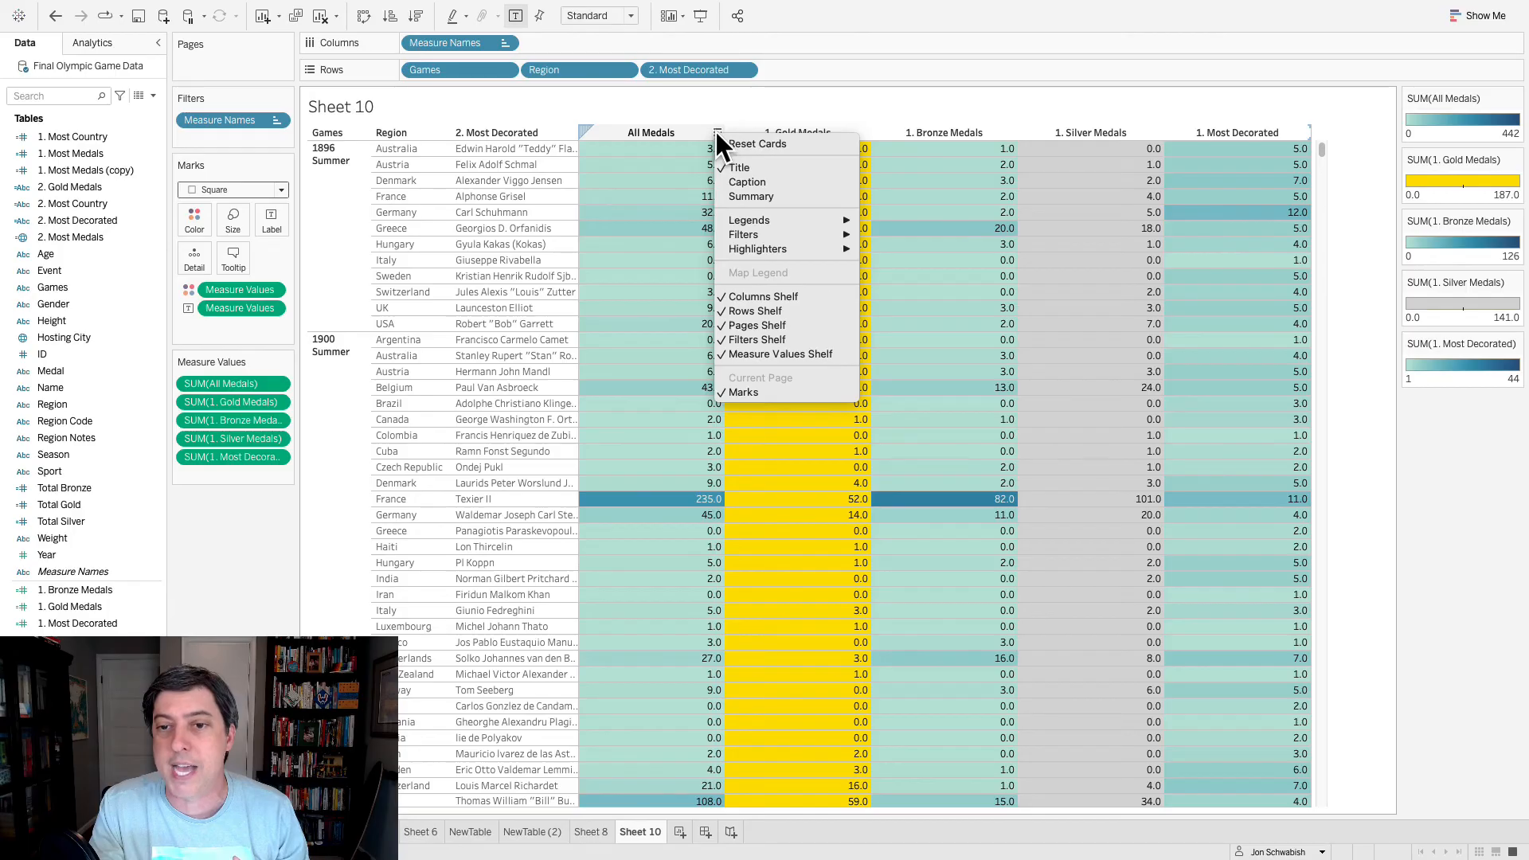
- Sort the regions within each Games by All Medals in descending order
click(717, 131)
click(717, 131)
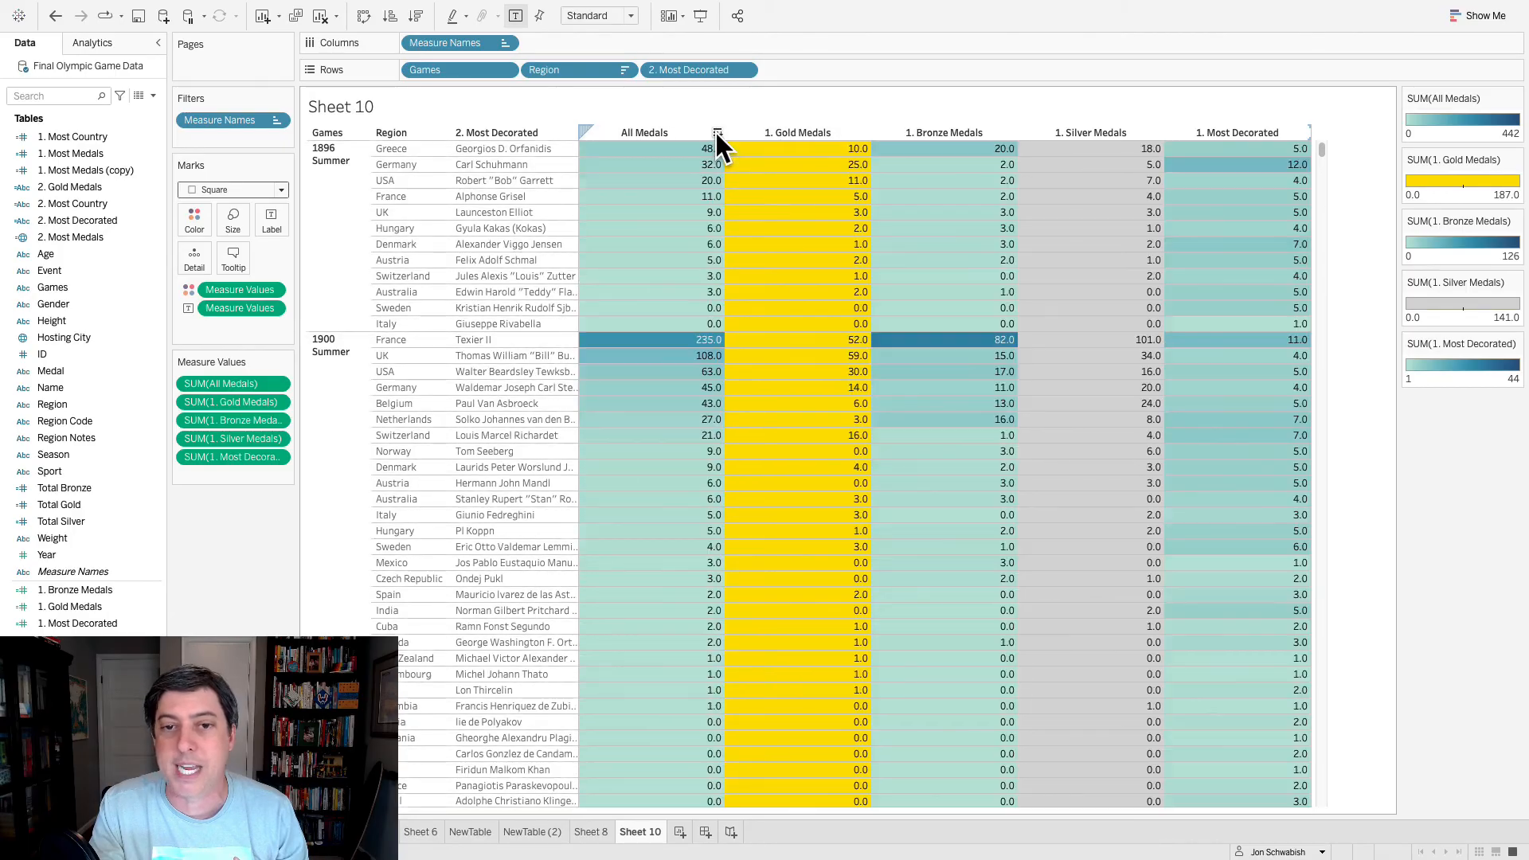
right_click(548, 127)
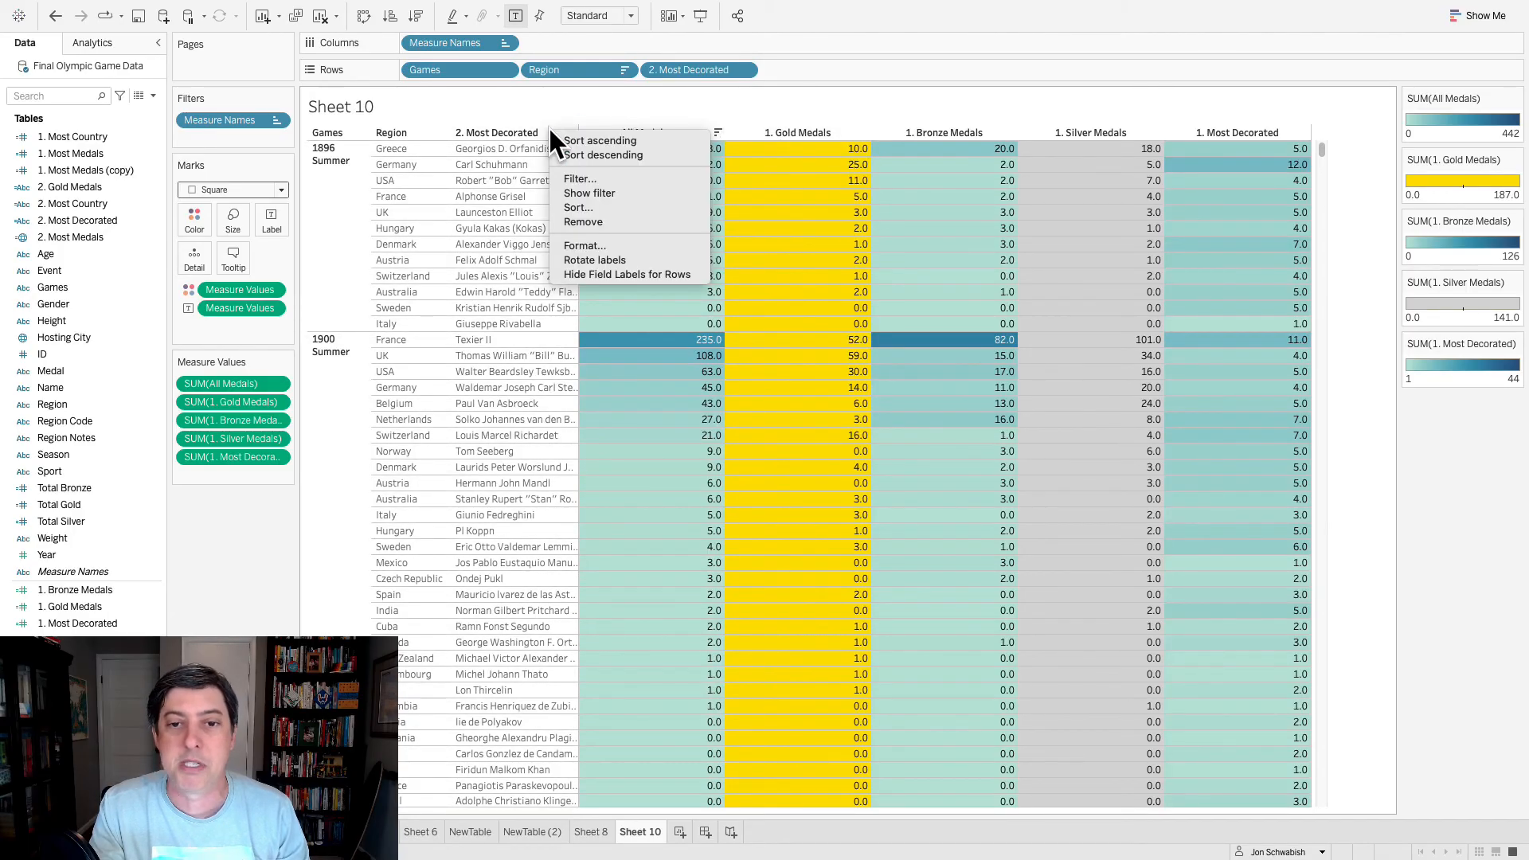
click(408, 135)
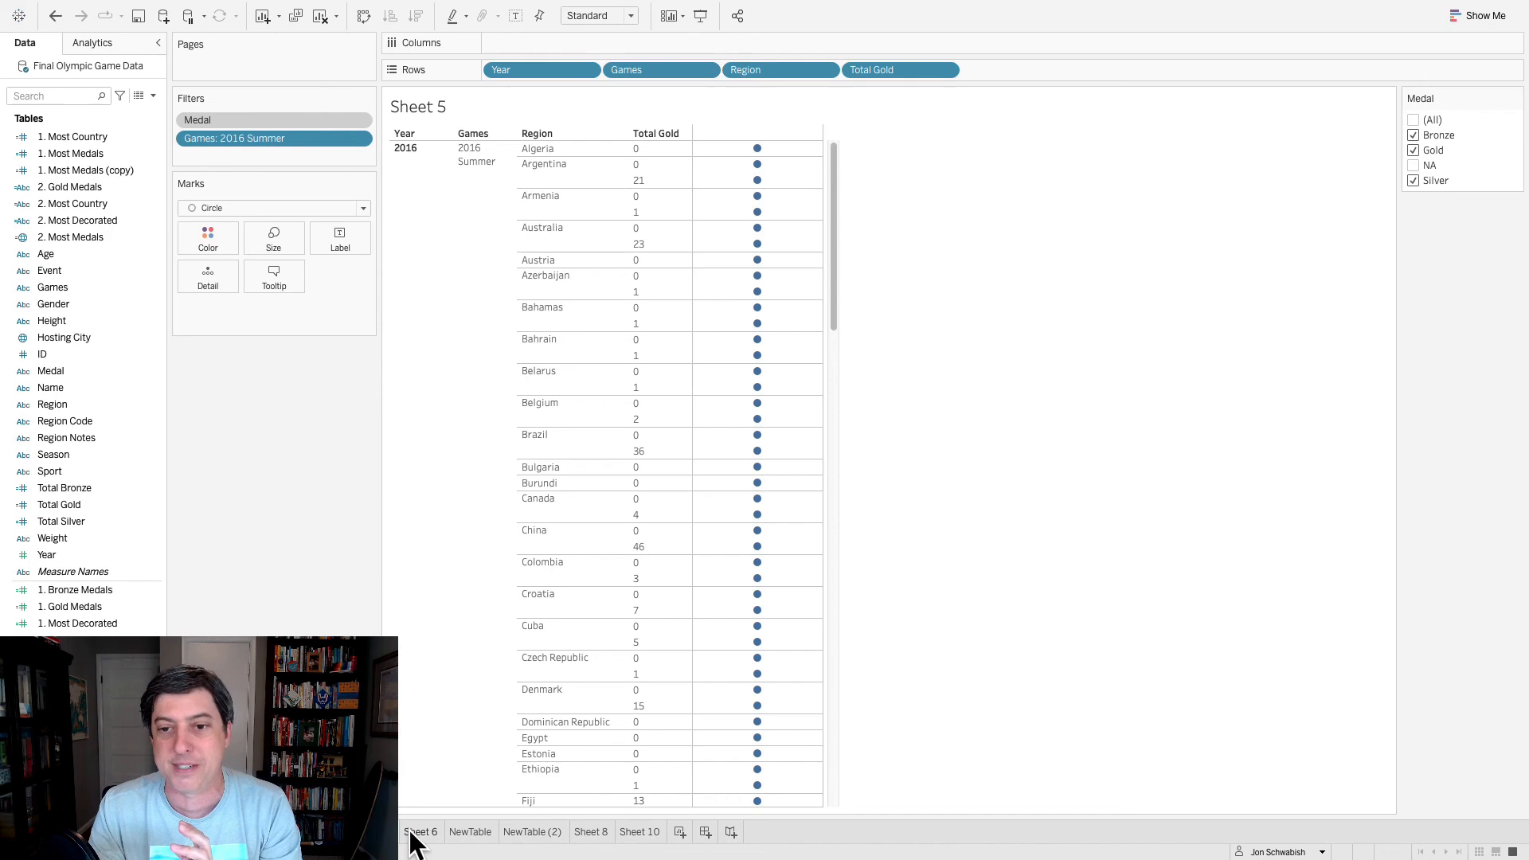
- Look through Sheet 6 and the NewTable (2) sheet for comparison, and return to Sheet 10
click(416, 835)
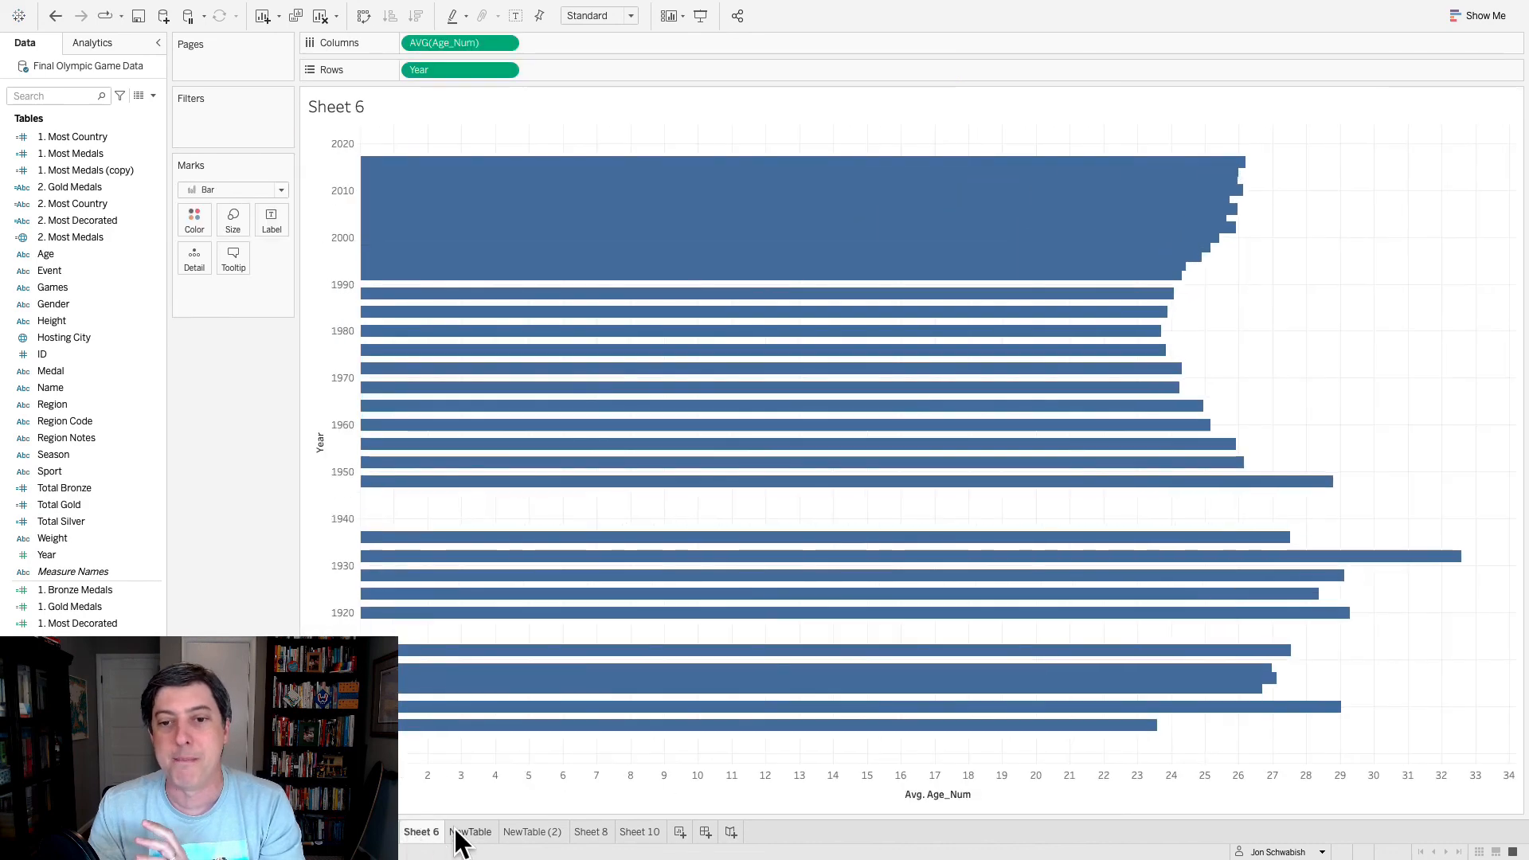
click(459, 833)
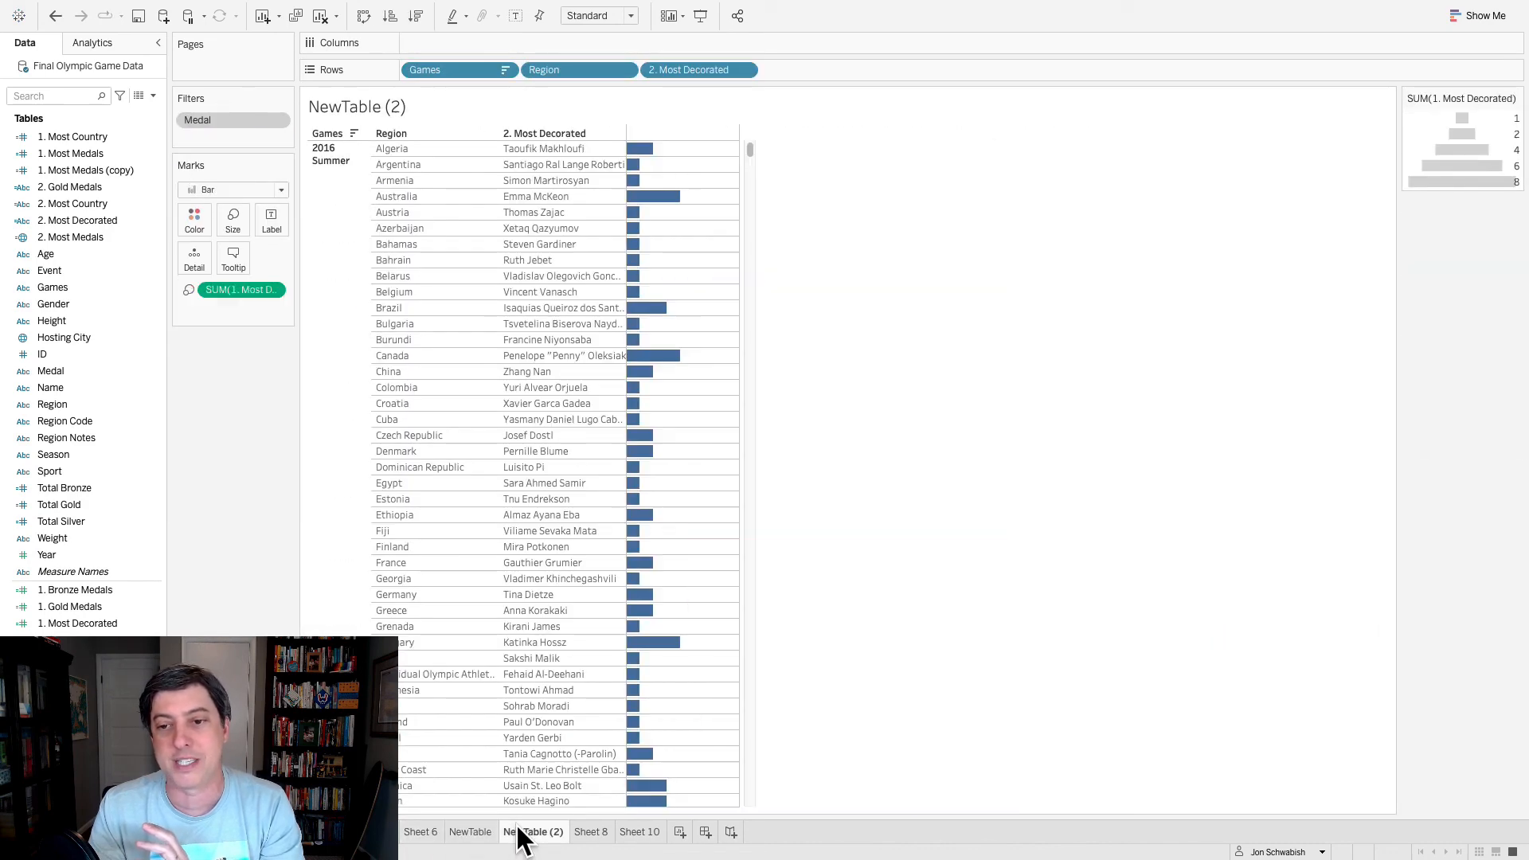
click(640, 831)
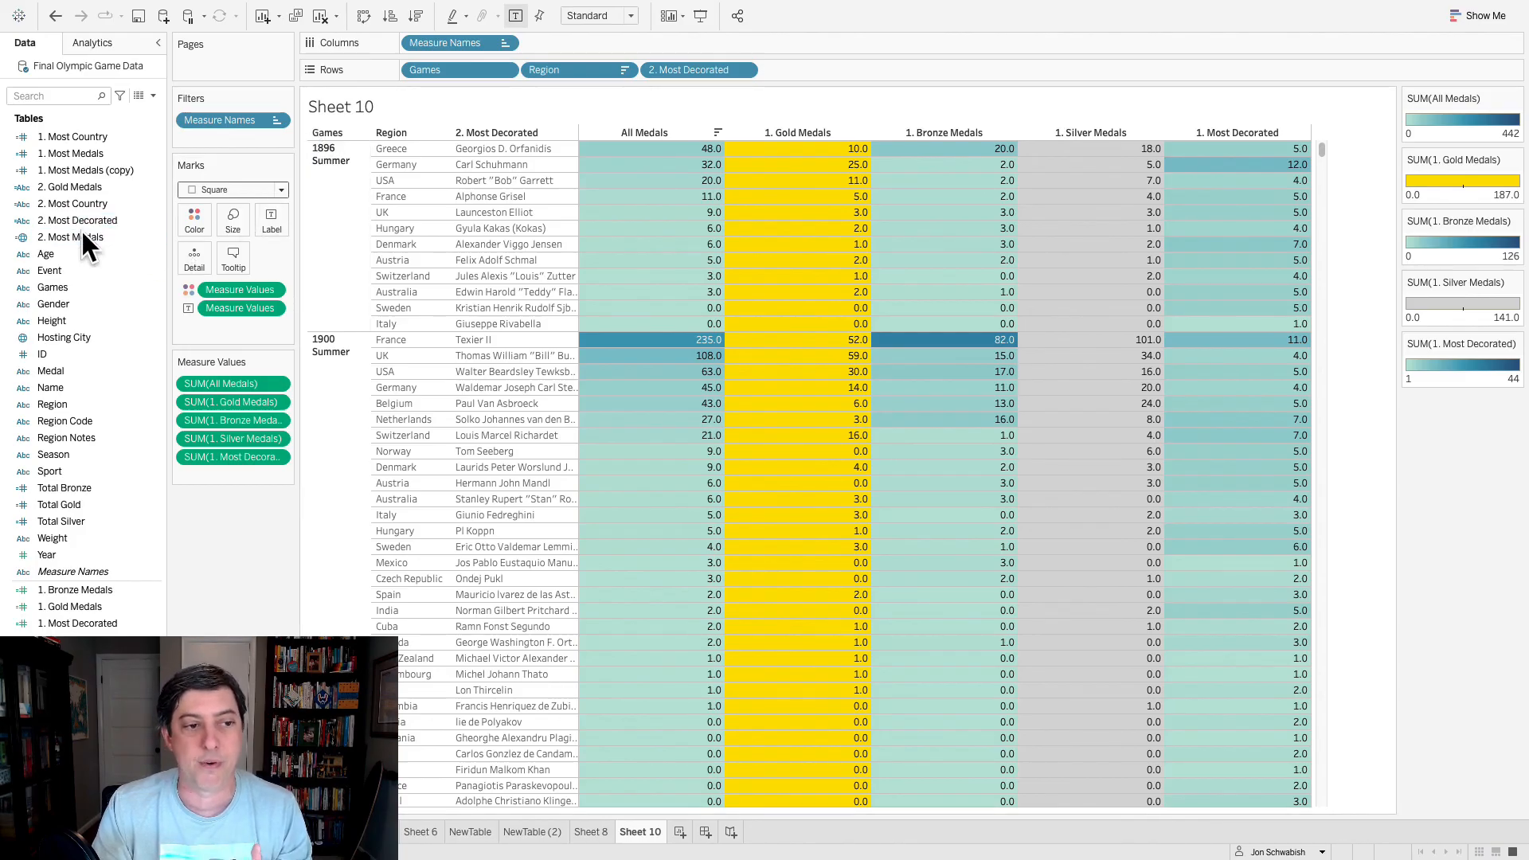
- Filter the sheet by Games with all values selected, and show that filter as a Multiple Values (dropdown) control
drag(70, 283, 219, 140)
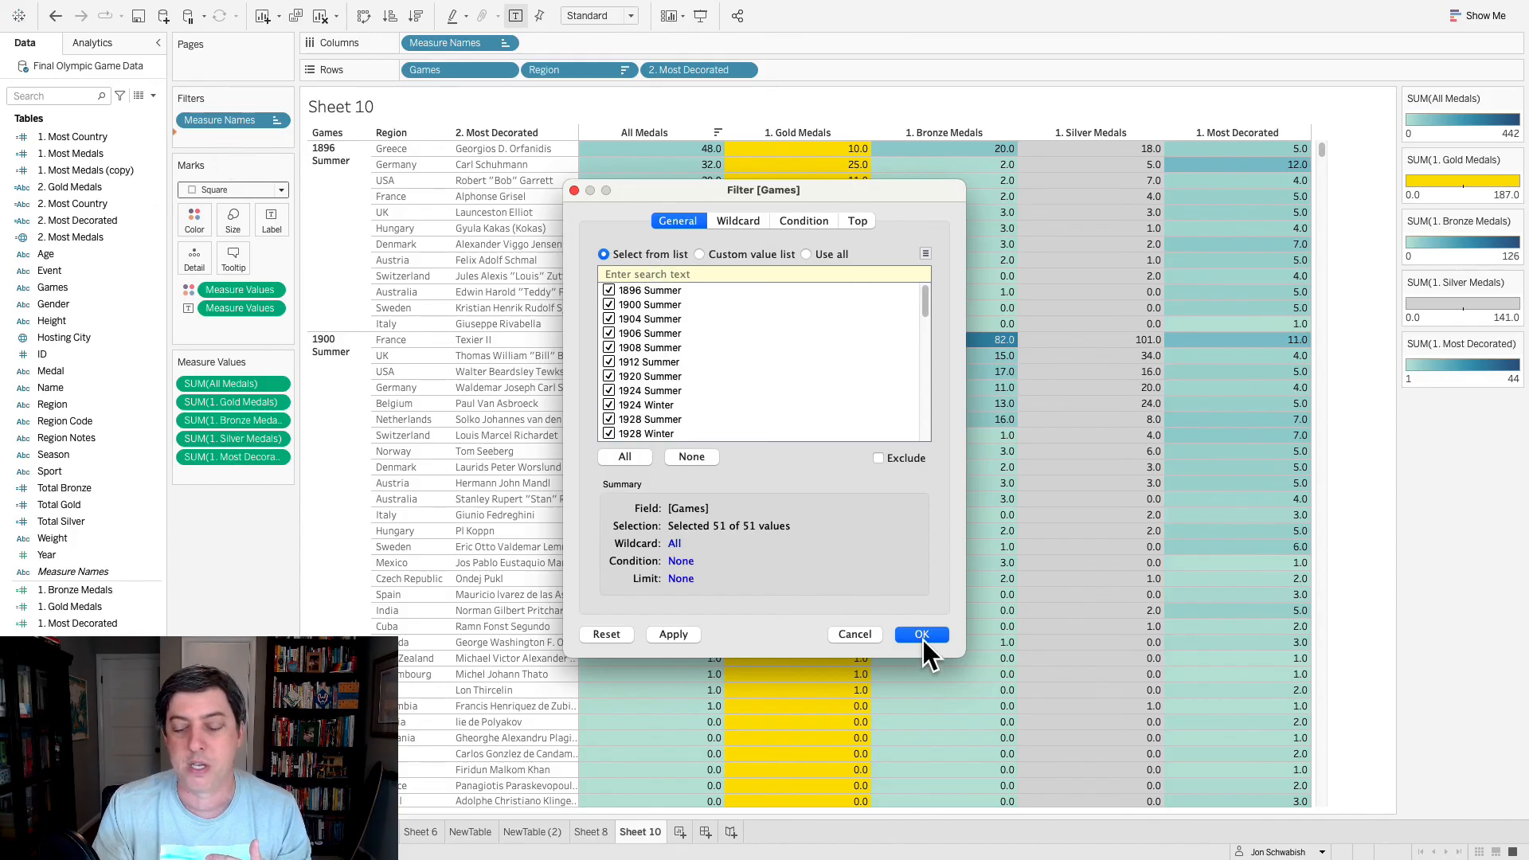
click(924, 640)
right_click(237, 137)
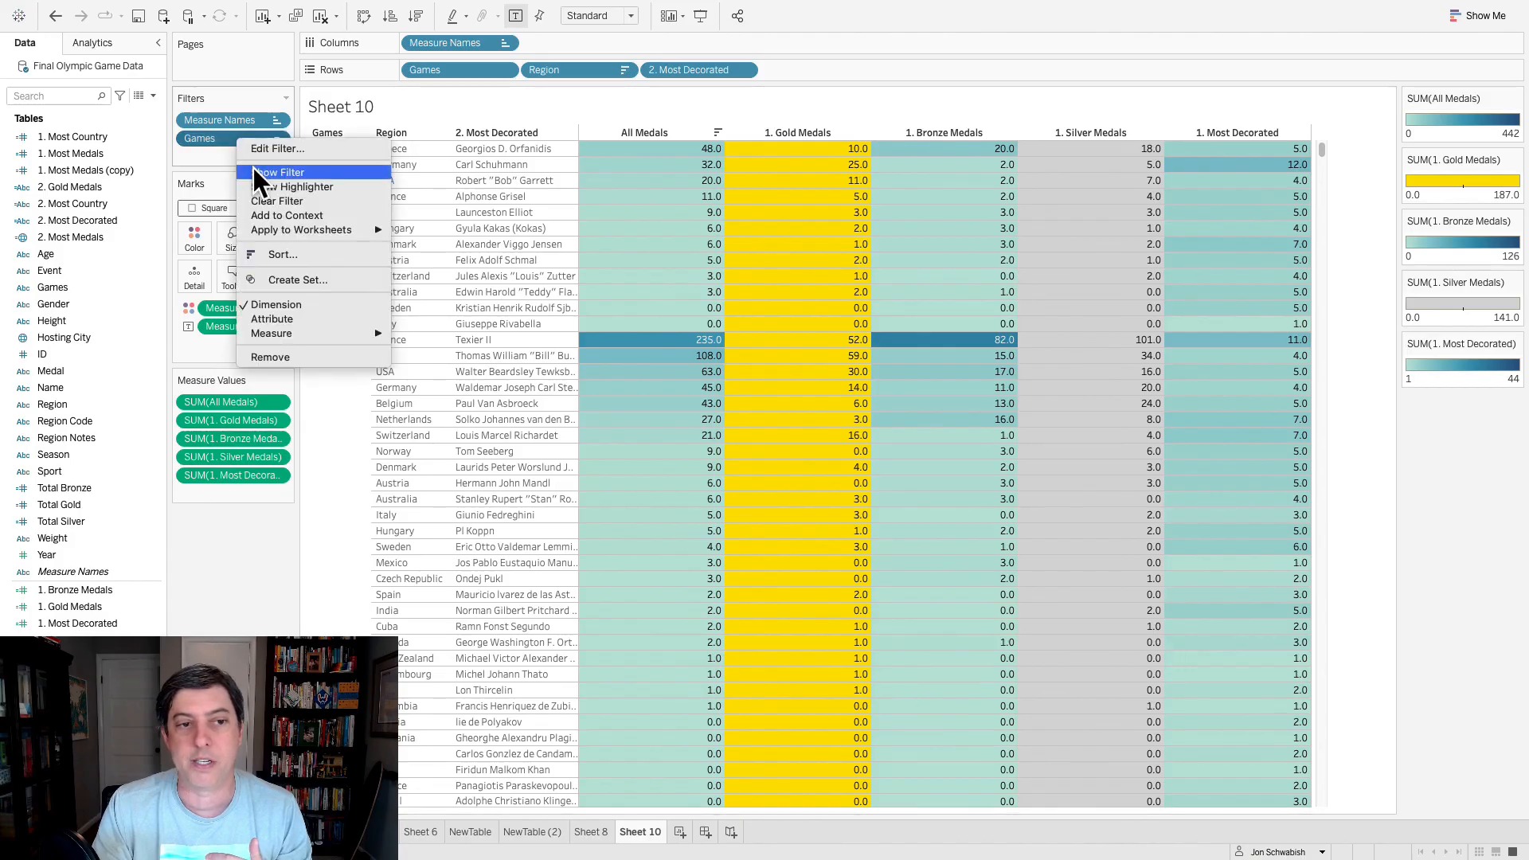
click(266, 173)
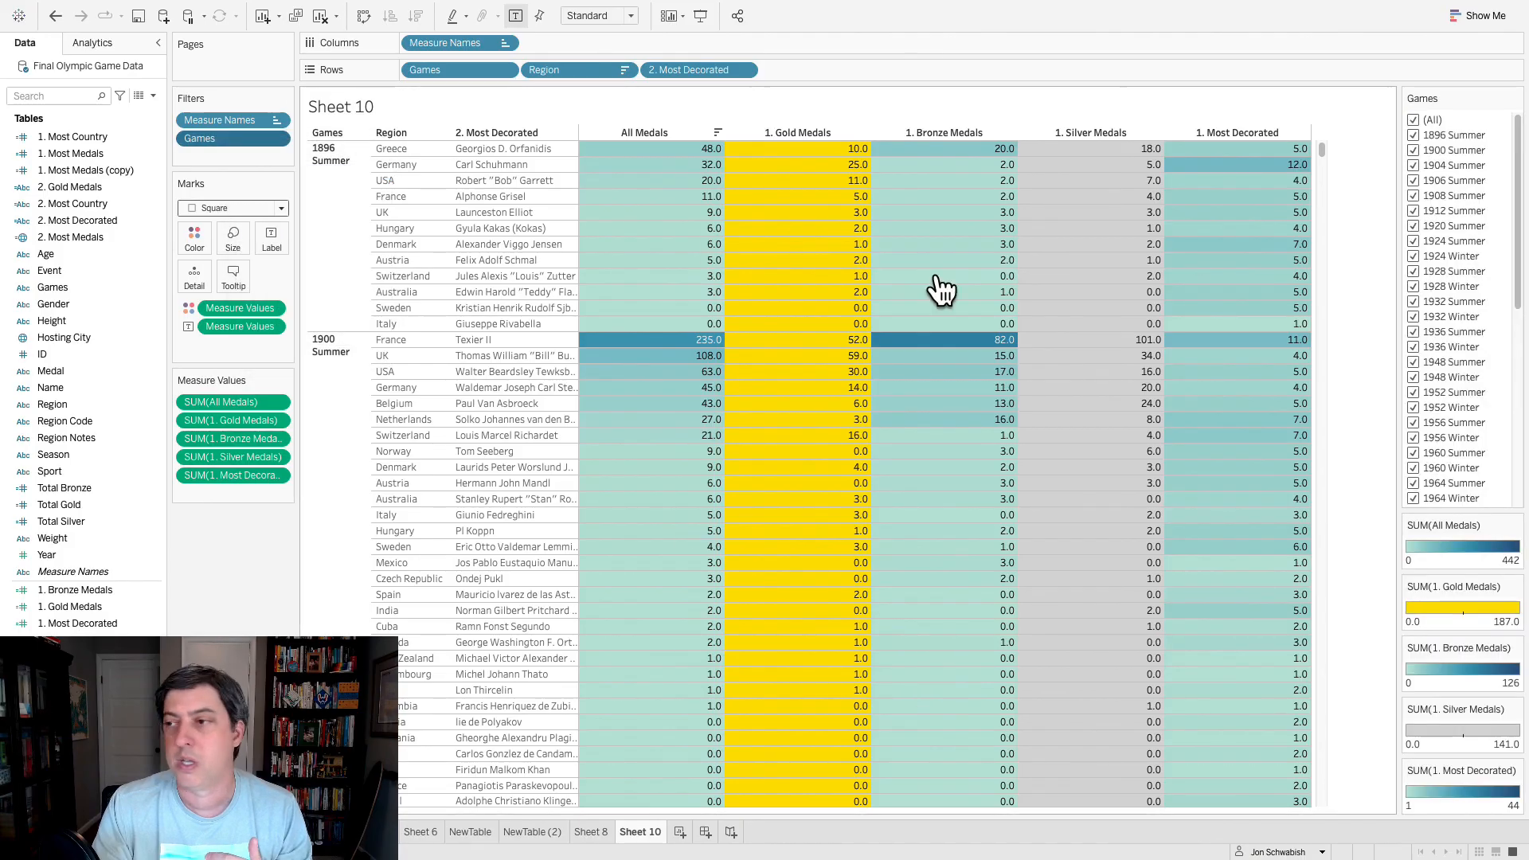
click(1516, 97)
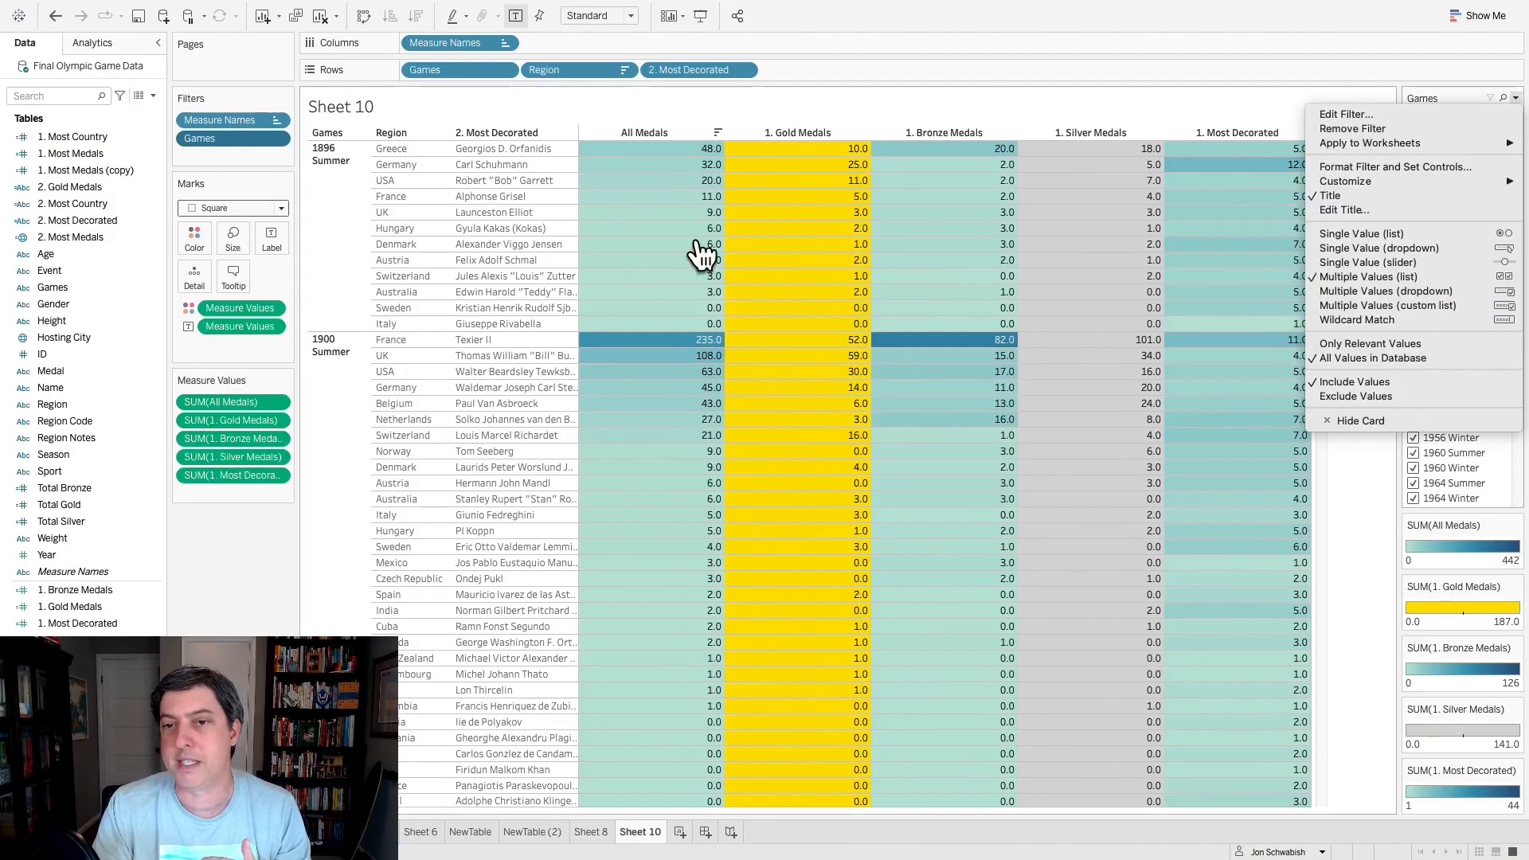
click(1402, 290)
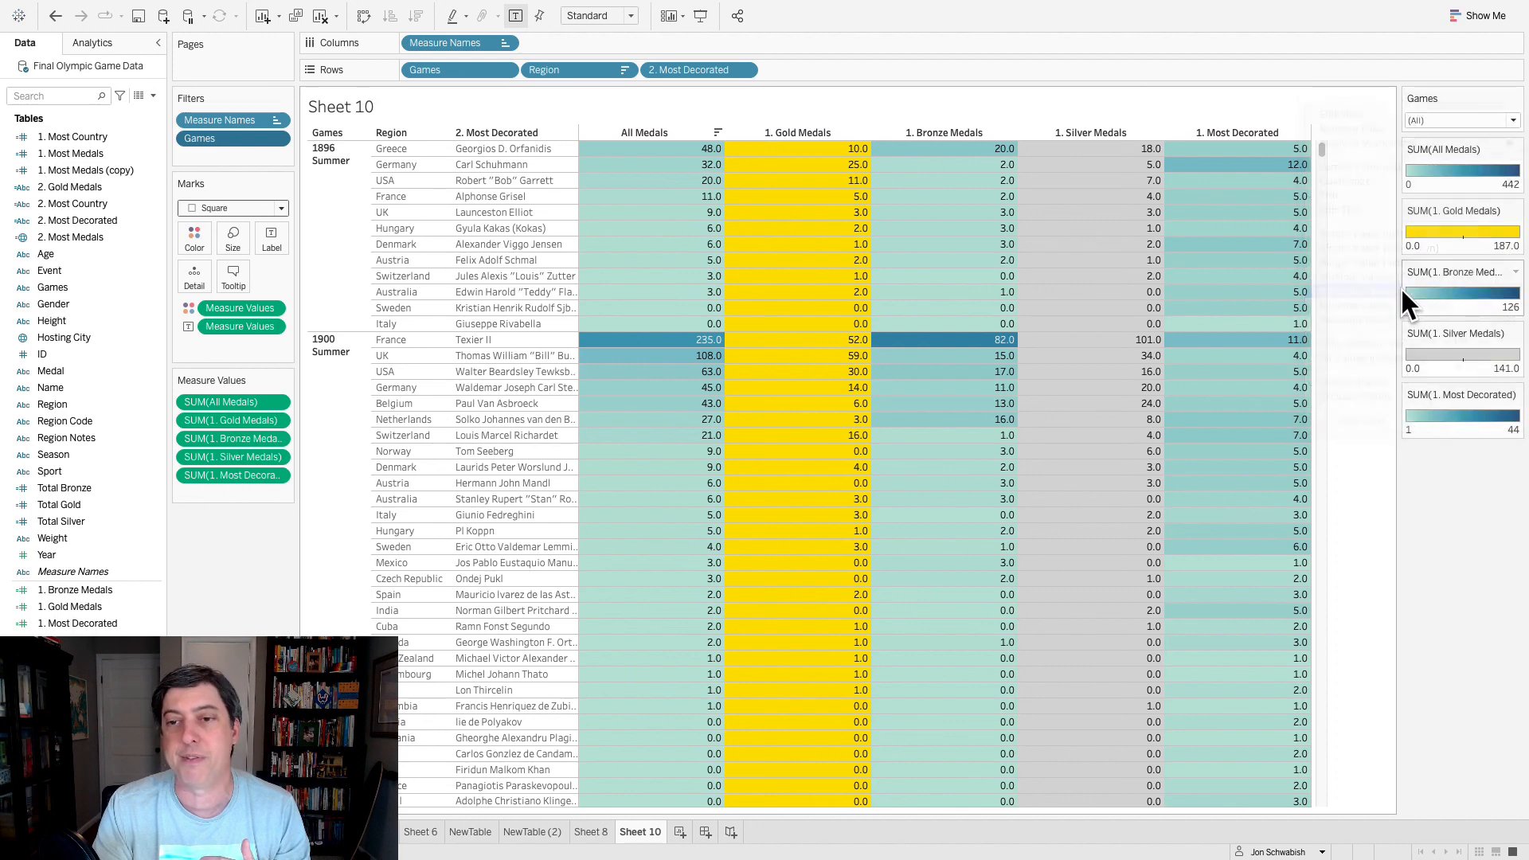